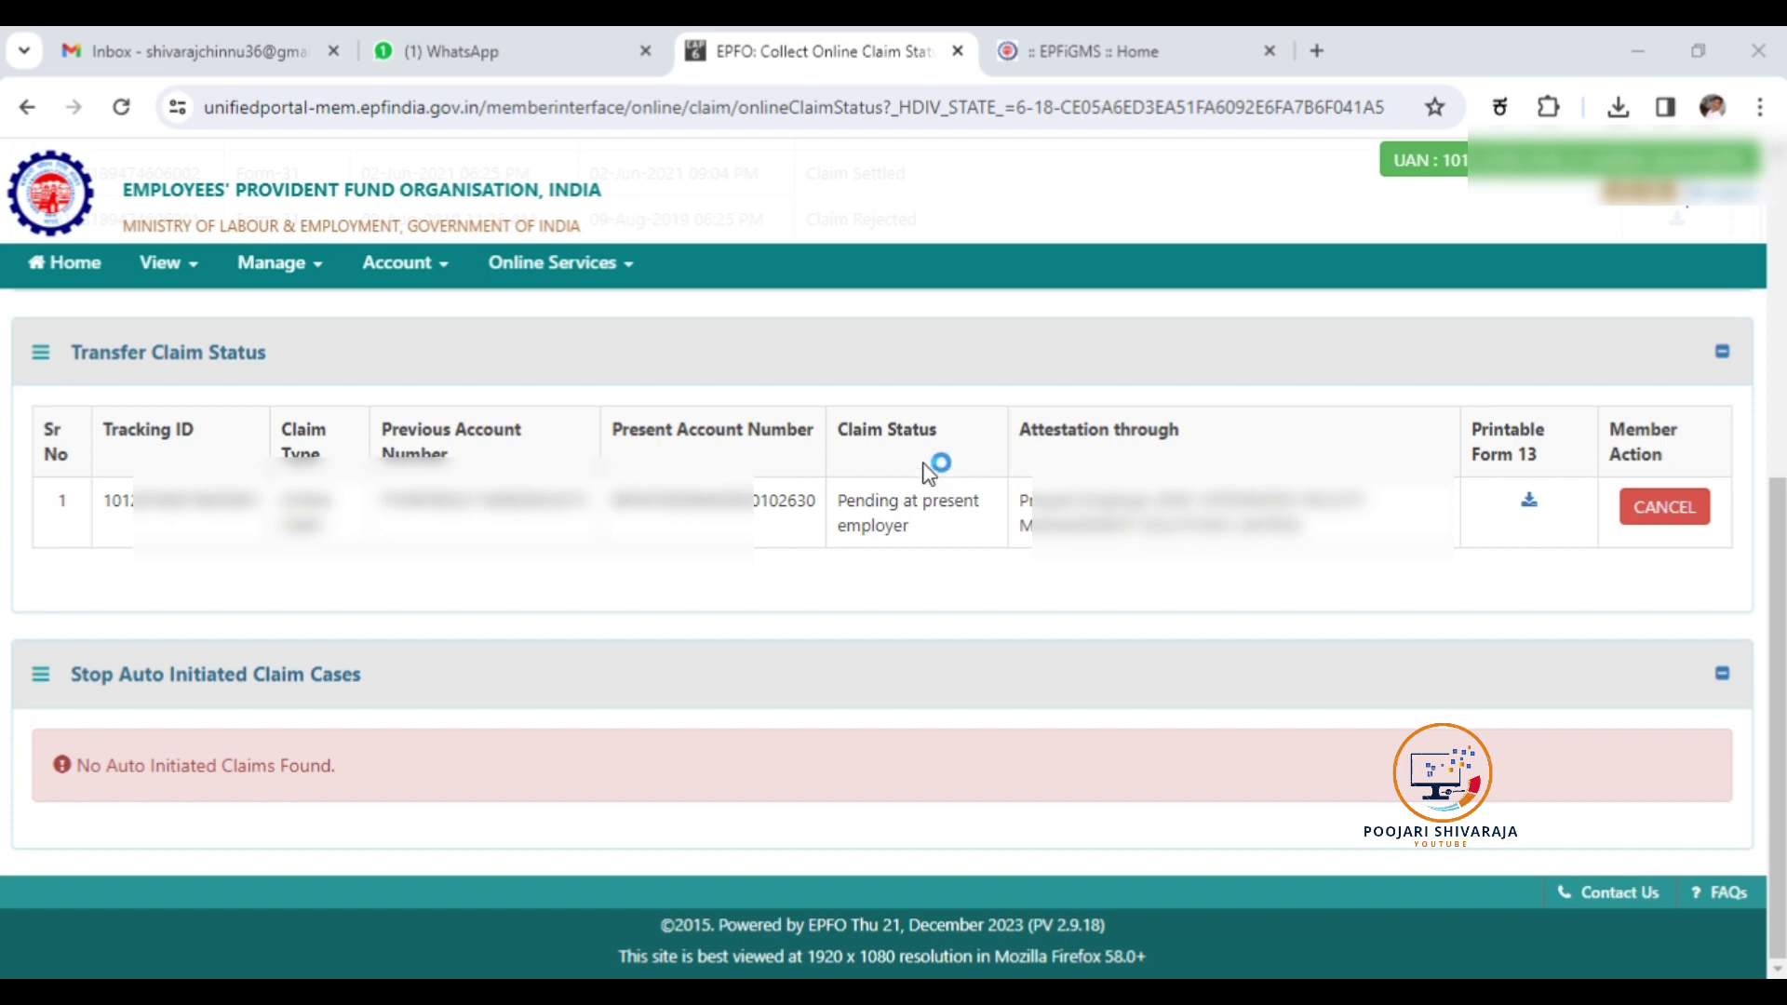
Highlight the claim status, the 'Pending at present employer' status and the attestation details for review.
{"action": "left_click_drag", "start_coordinate": [842, 433], "coordinate": [917, 543]}
{"action": "left_click", "coordinate": [912, 542]}
{"action": "left_click_drag", "start_coordinate": [834, 501], "coordinate": [938, 527]}
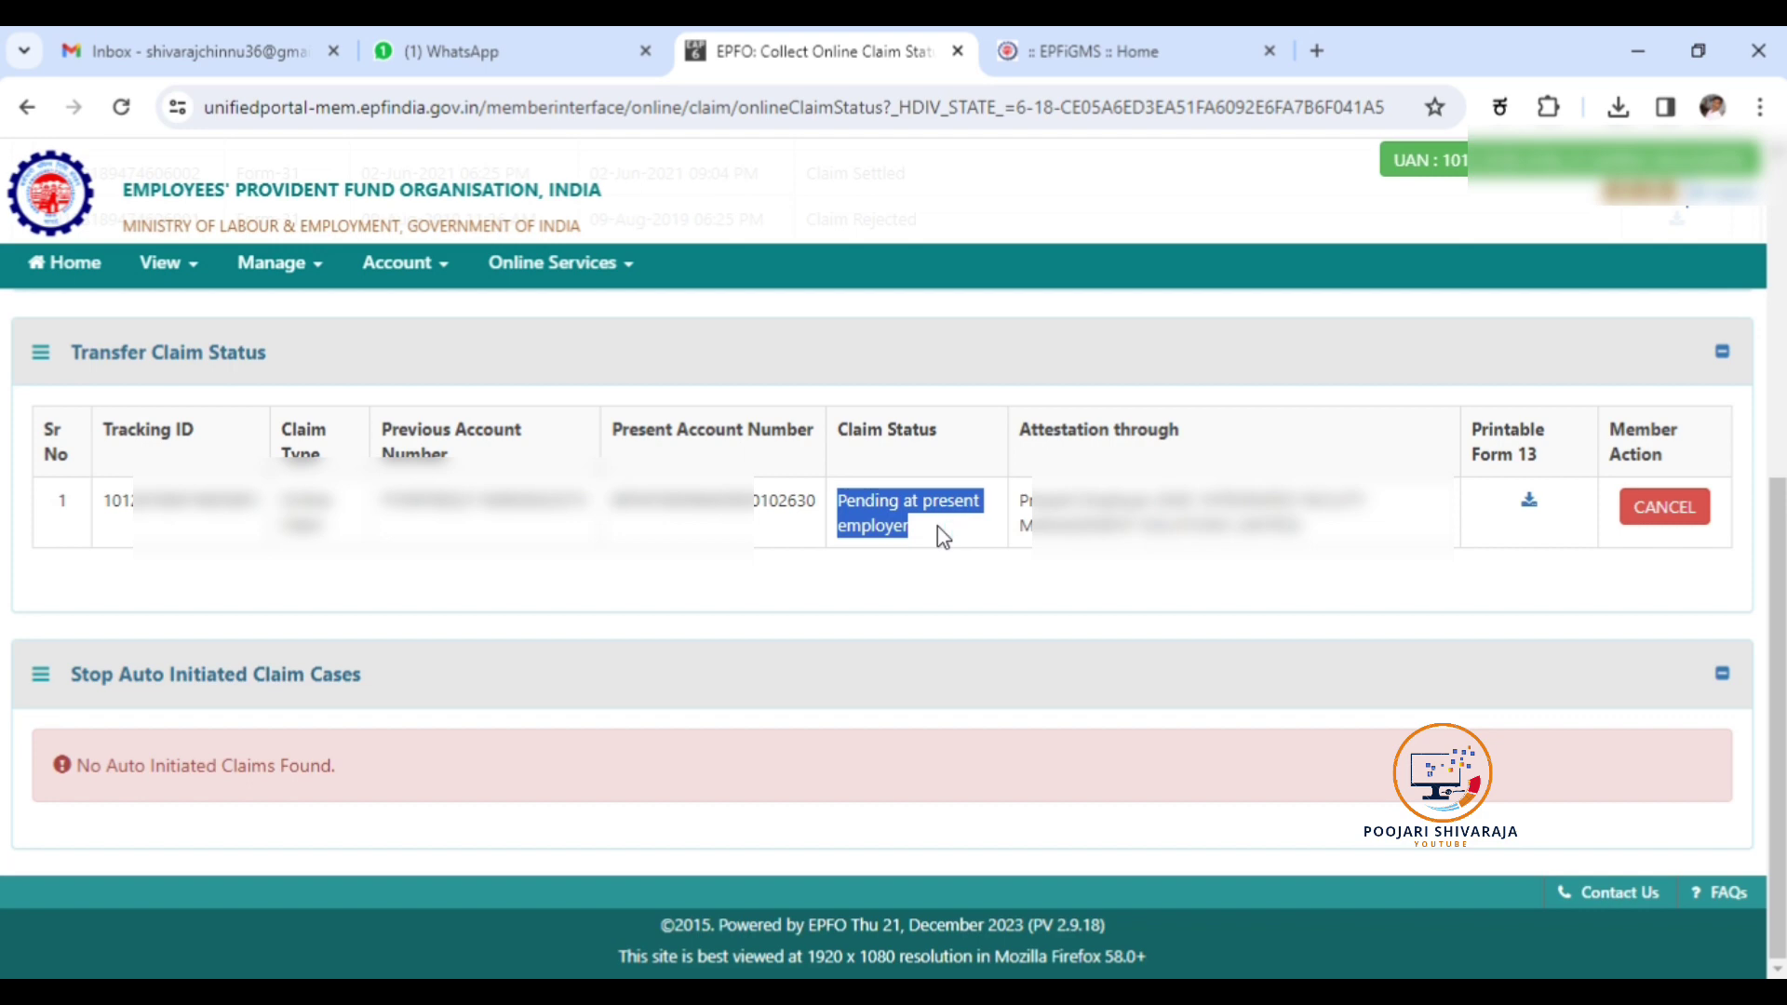
{"action": "left_click", "coordinate": [936, 526]}
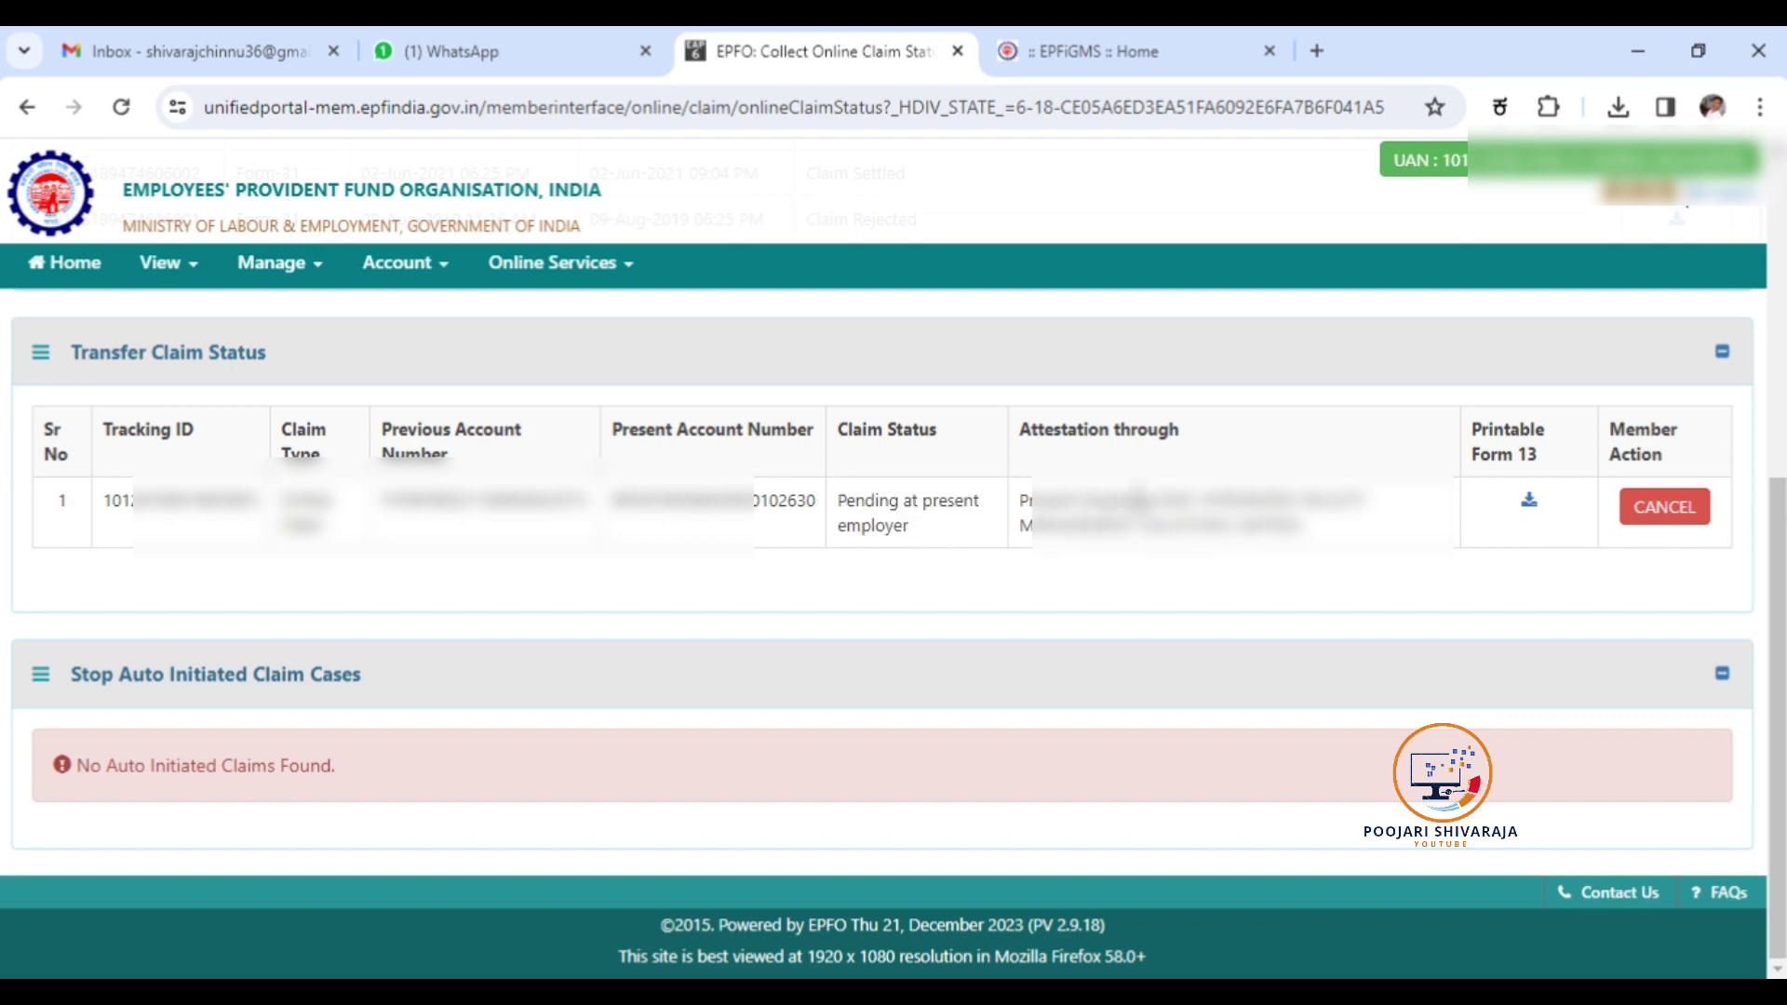
{"action": "left_click_drag", "start_coordinate": [1159, 498], "coordinate": [1338, 537]}
{"action": "left_click", "coordinate": [1352, 549]}
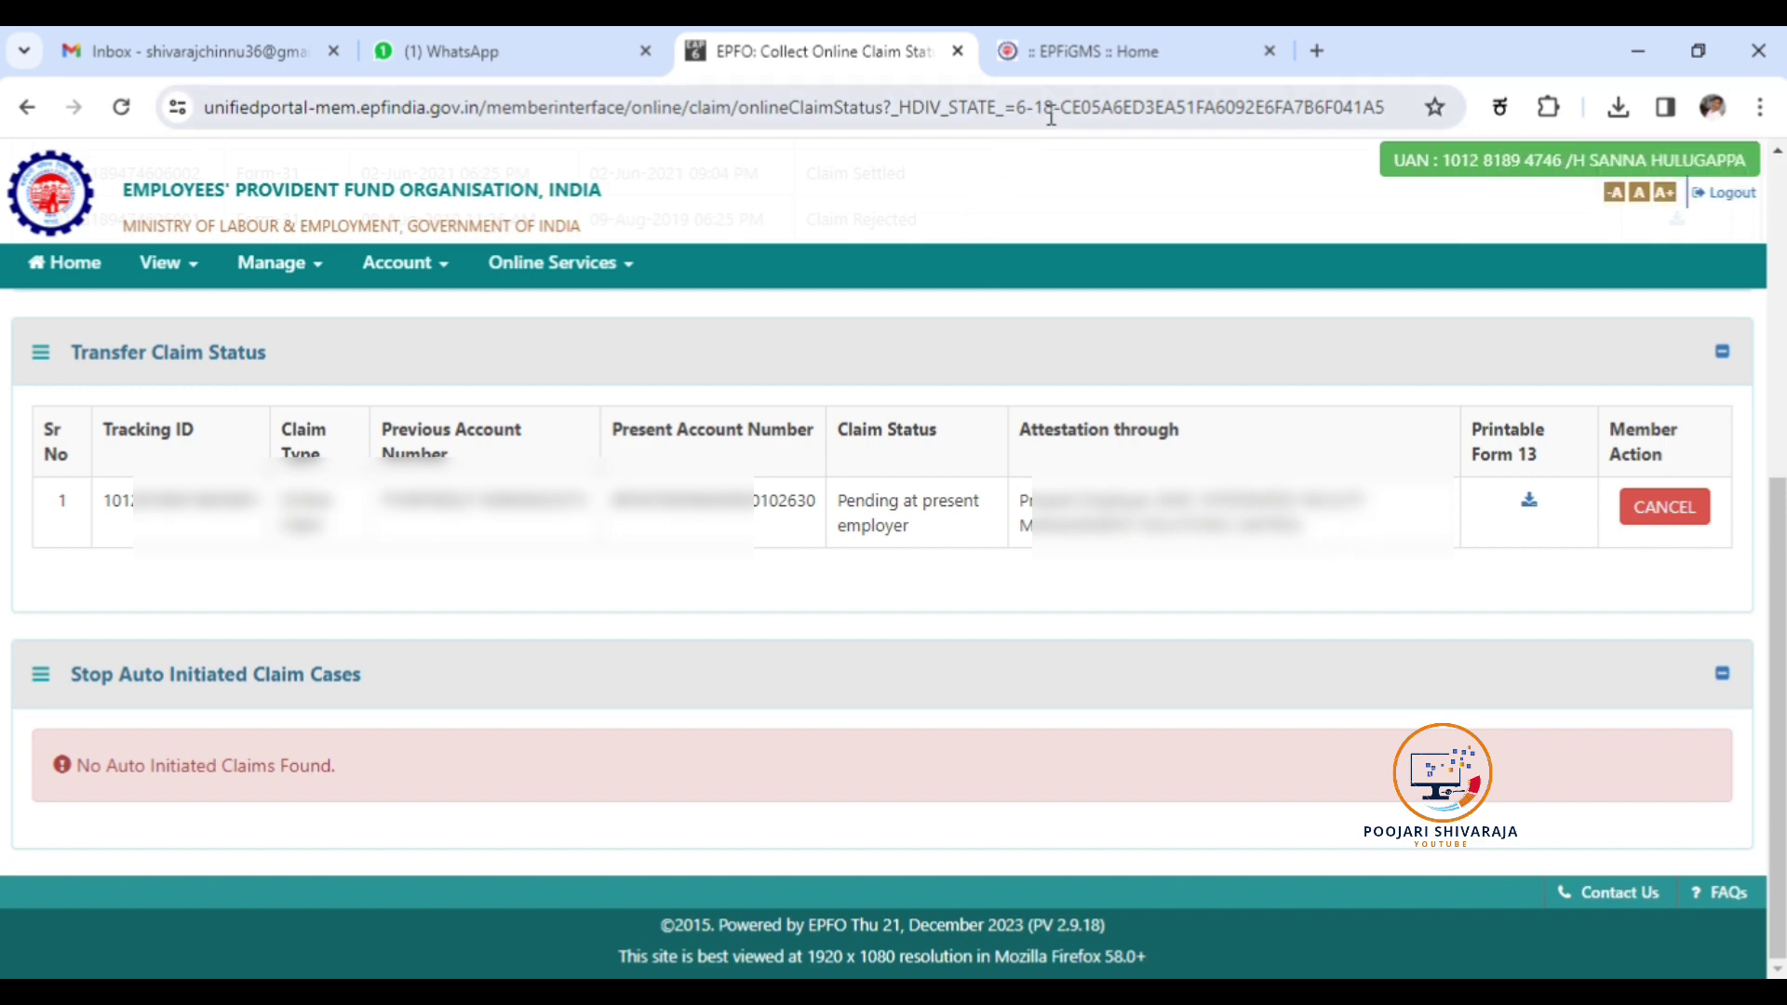
In the fourth tab, reach the EPFiGMS site via the 'epf' suggestion and open Register Grievance.
{"action": "left_click", "coordinate": [1061, 52]}
{"action": "left_click", "coordinate": [731, 94]}
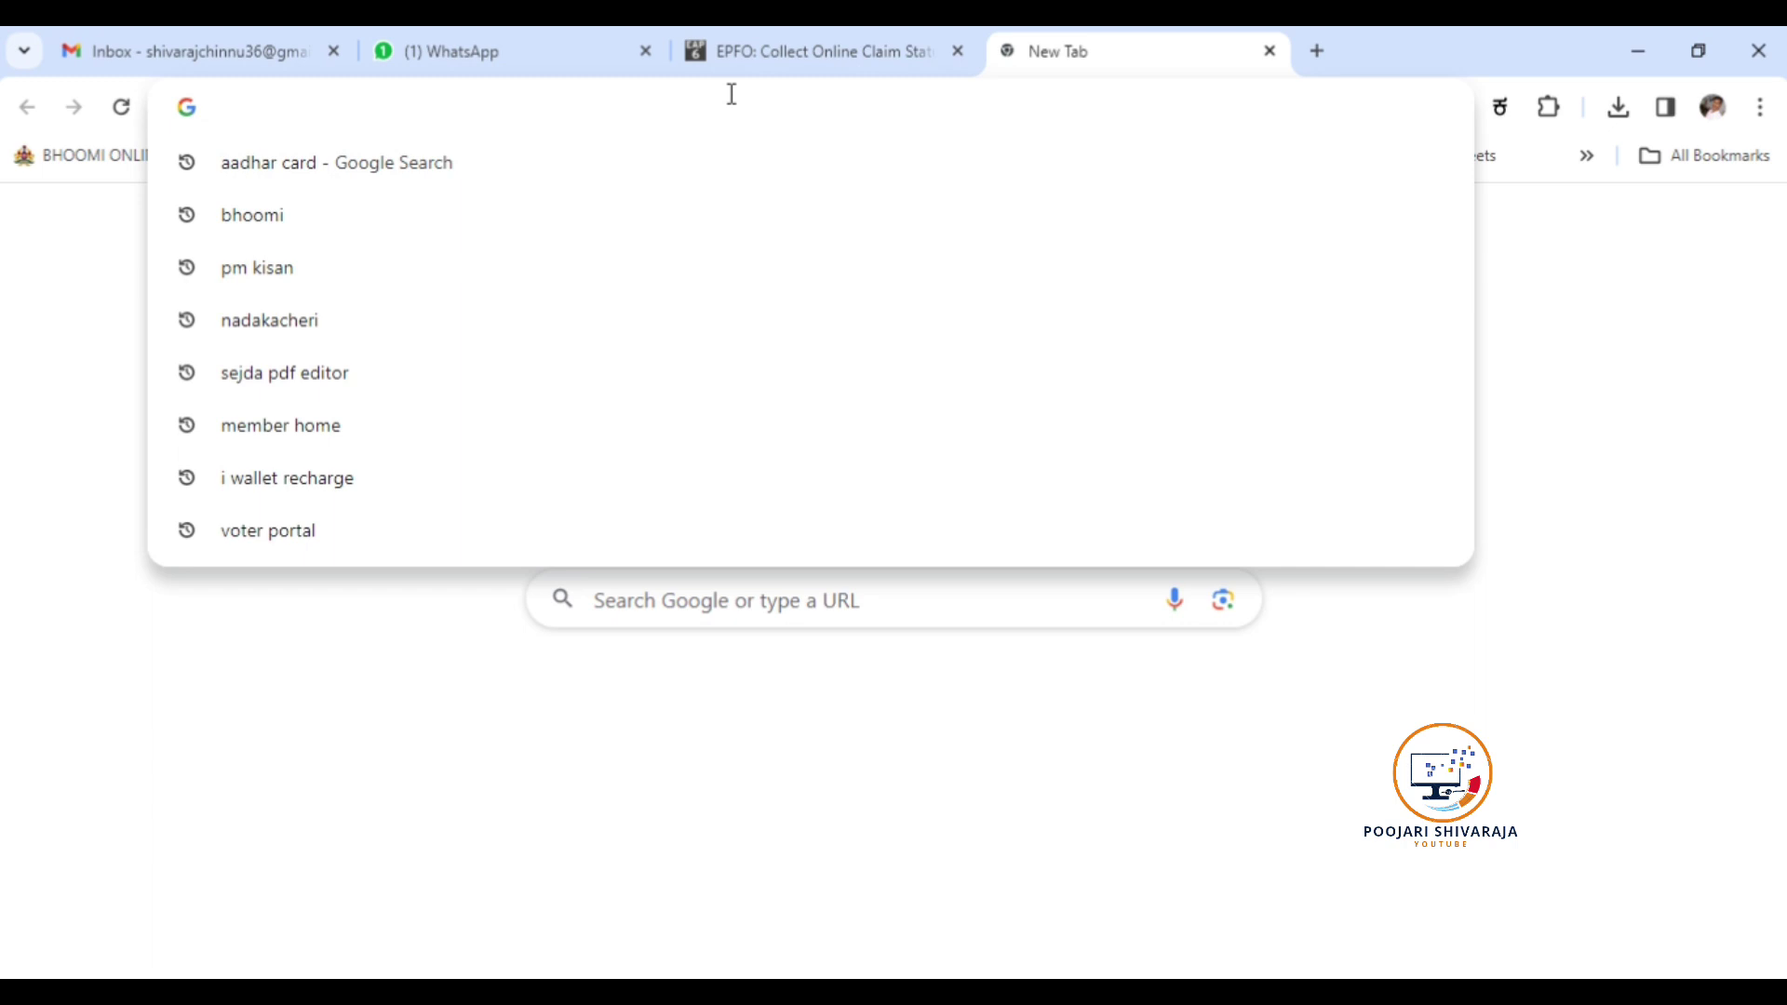
{"action": "type", "text": "epf"}
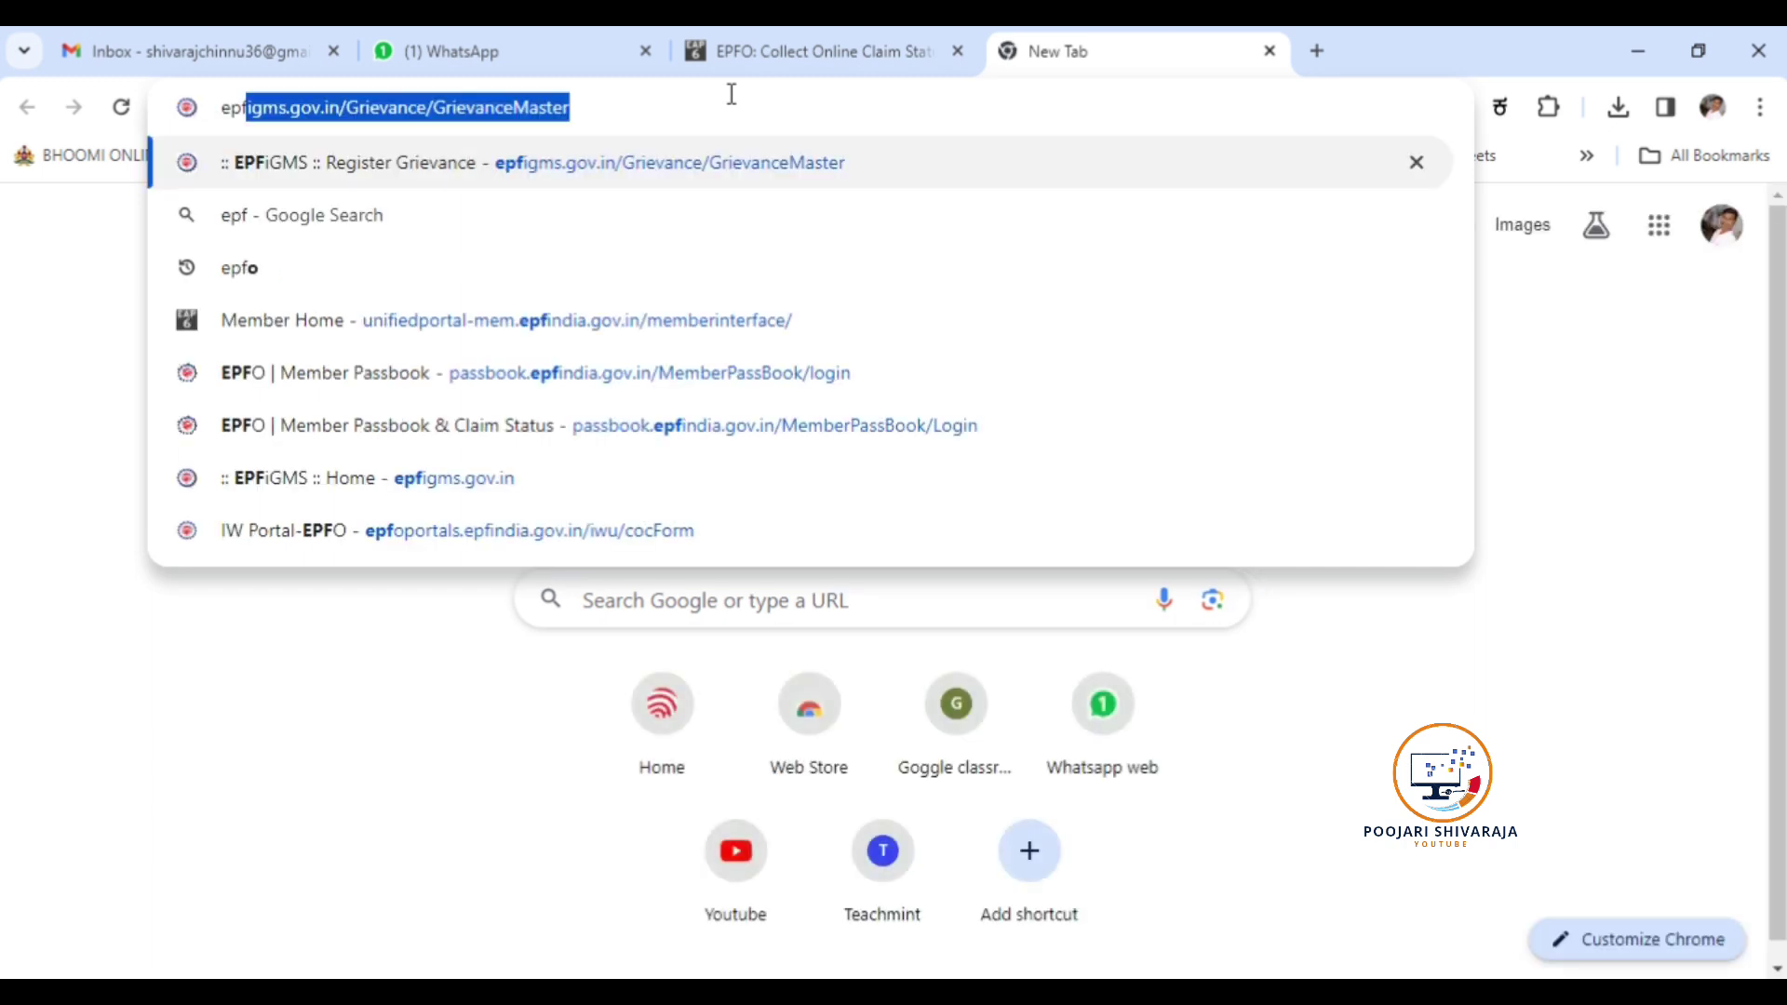
{"action": "left_click", "coordinate": [239, 172]}
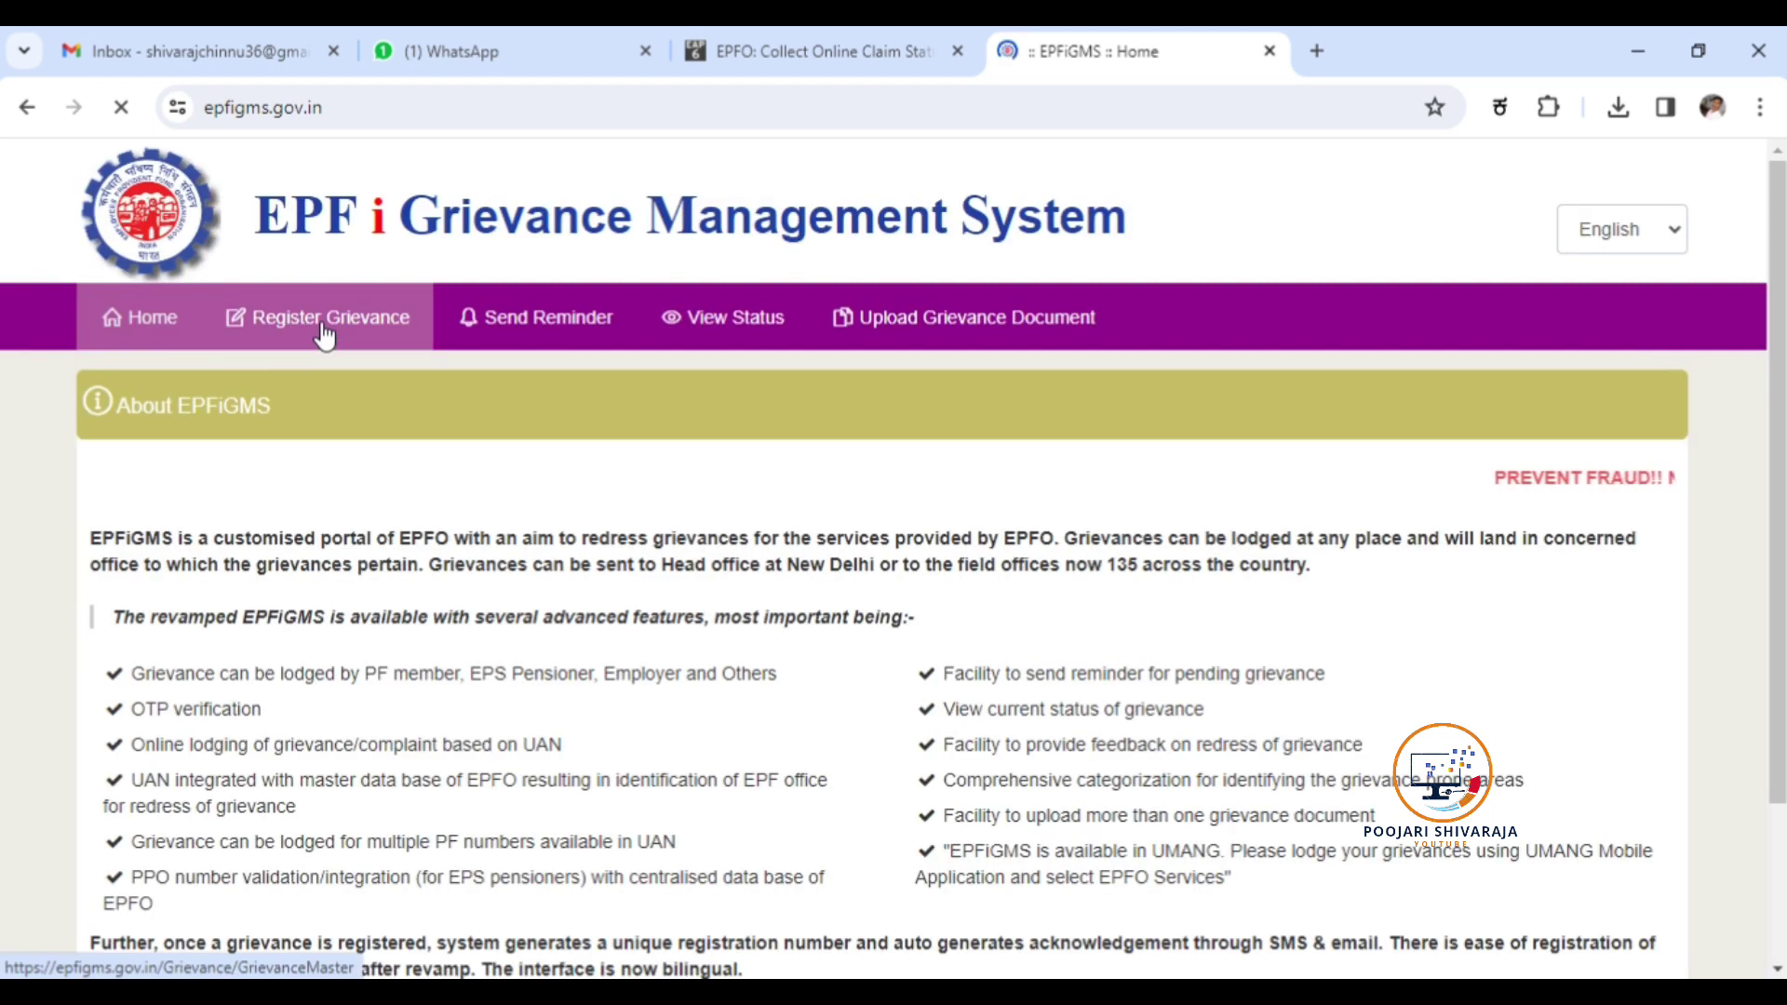
{"action": "left_click", "coordinate": [323, 327]}
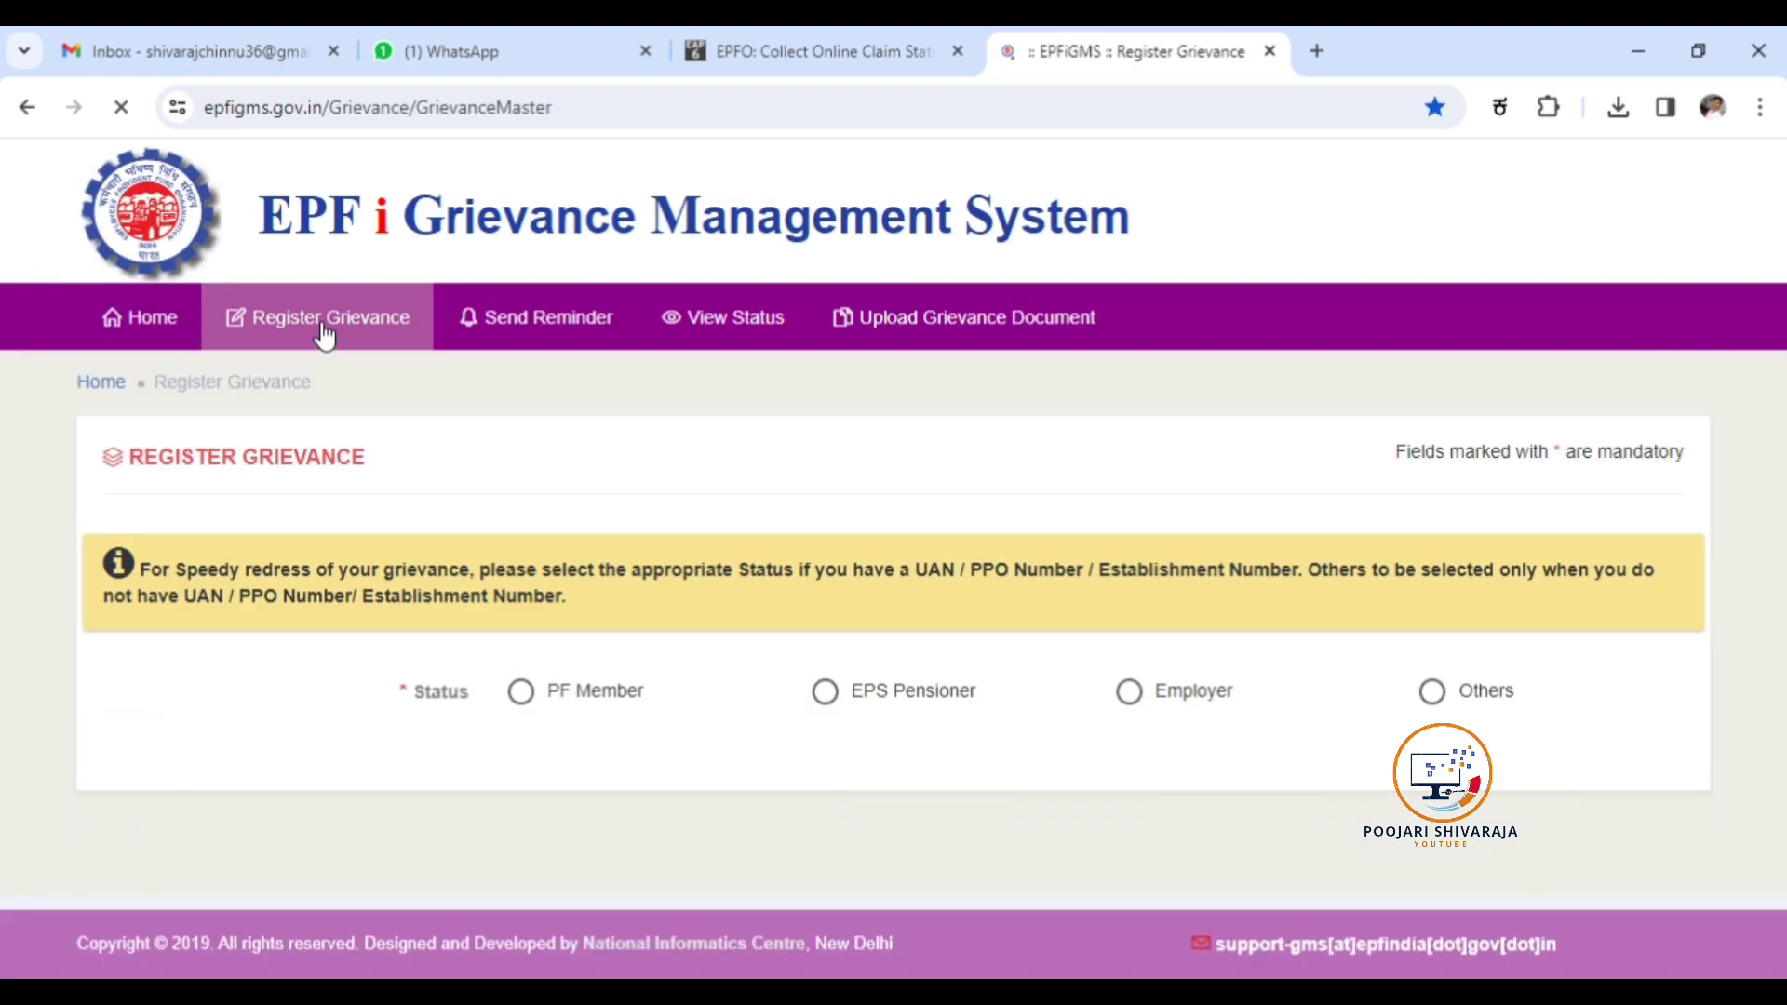
Choose PF Member and No claim ID, enter the member's UAN and captcha, and fetch the UAN details.
{"action": "left_click", "coordinate": [520, 696]}
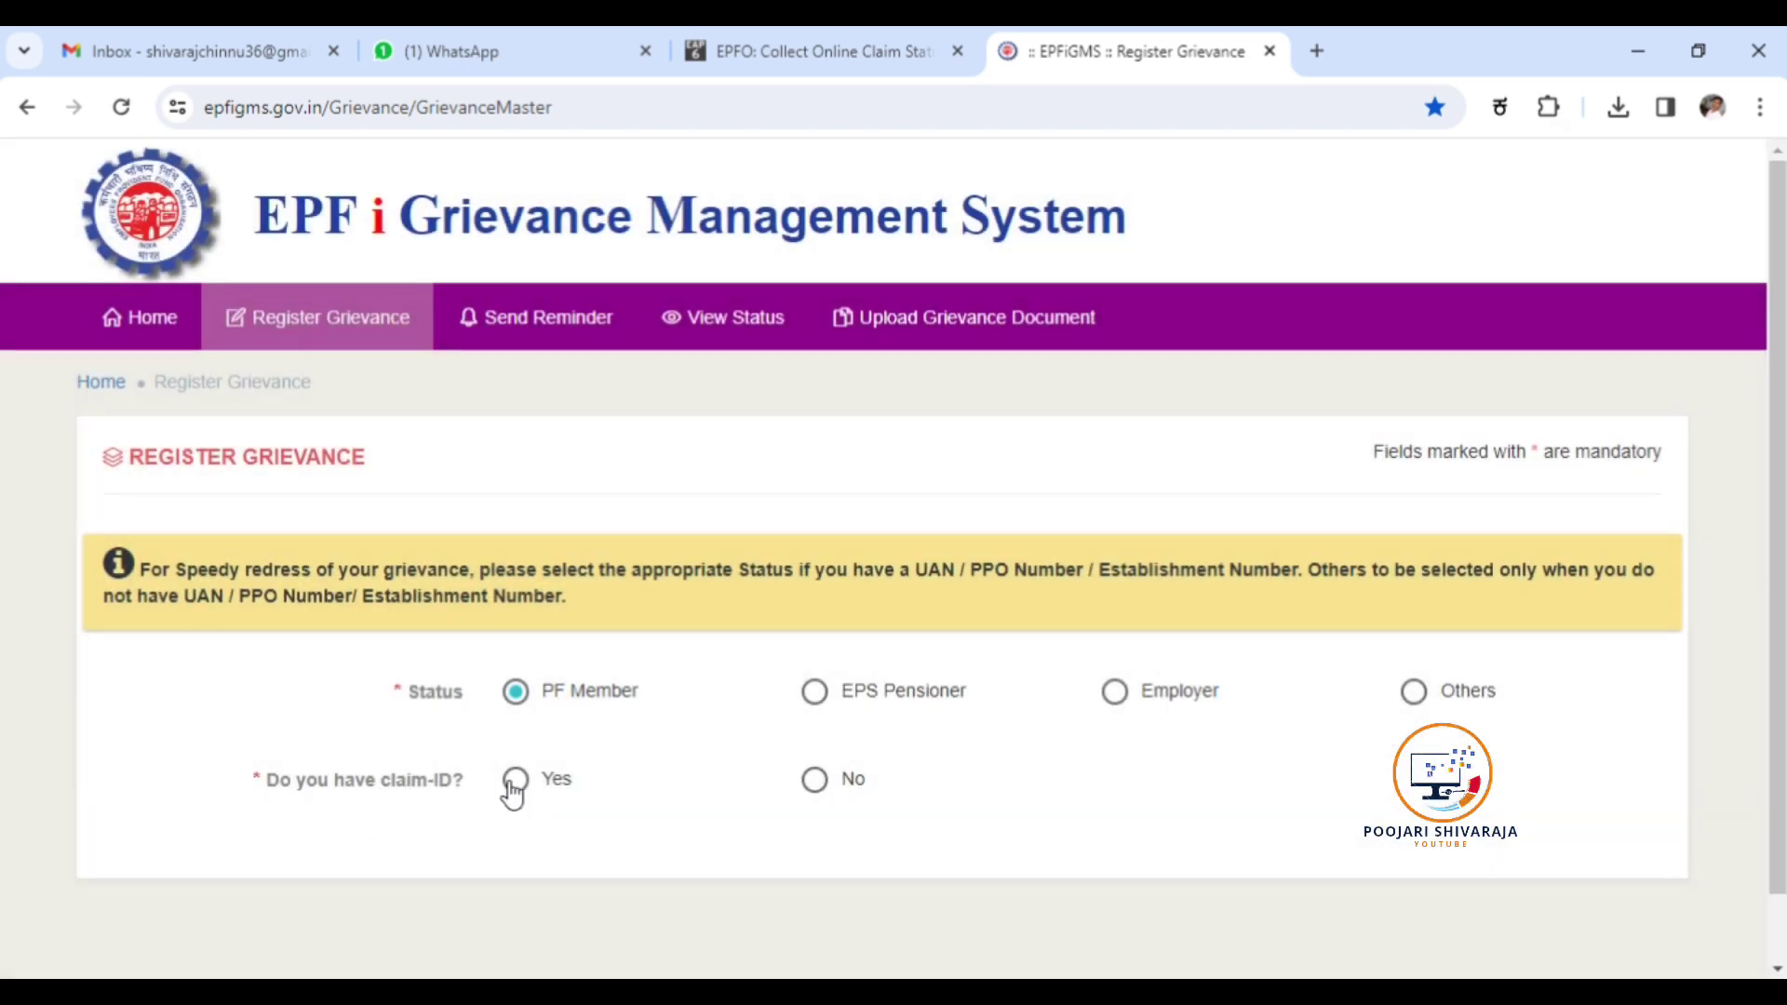
{"action": "left_click", "coordinate": [813, 781]}
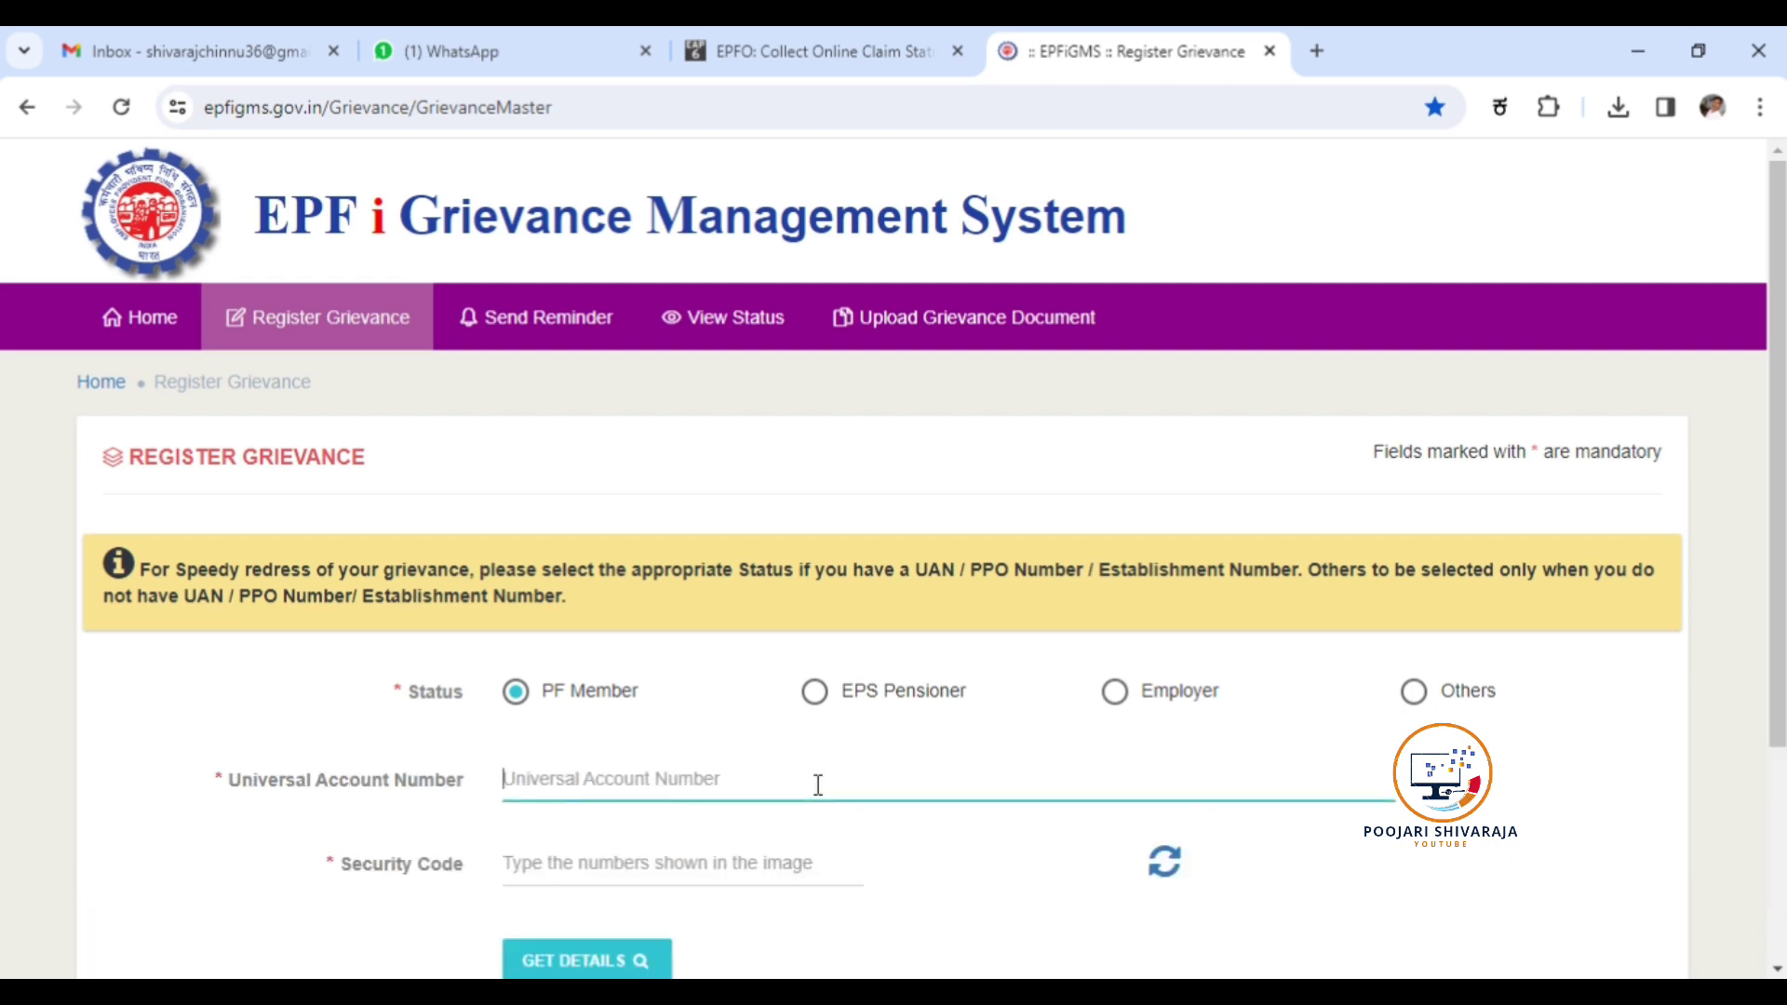
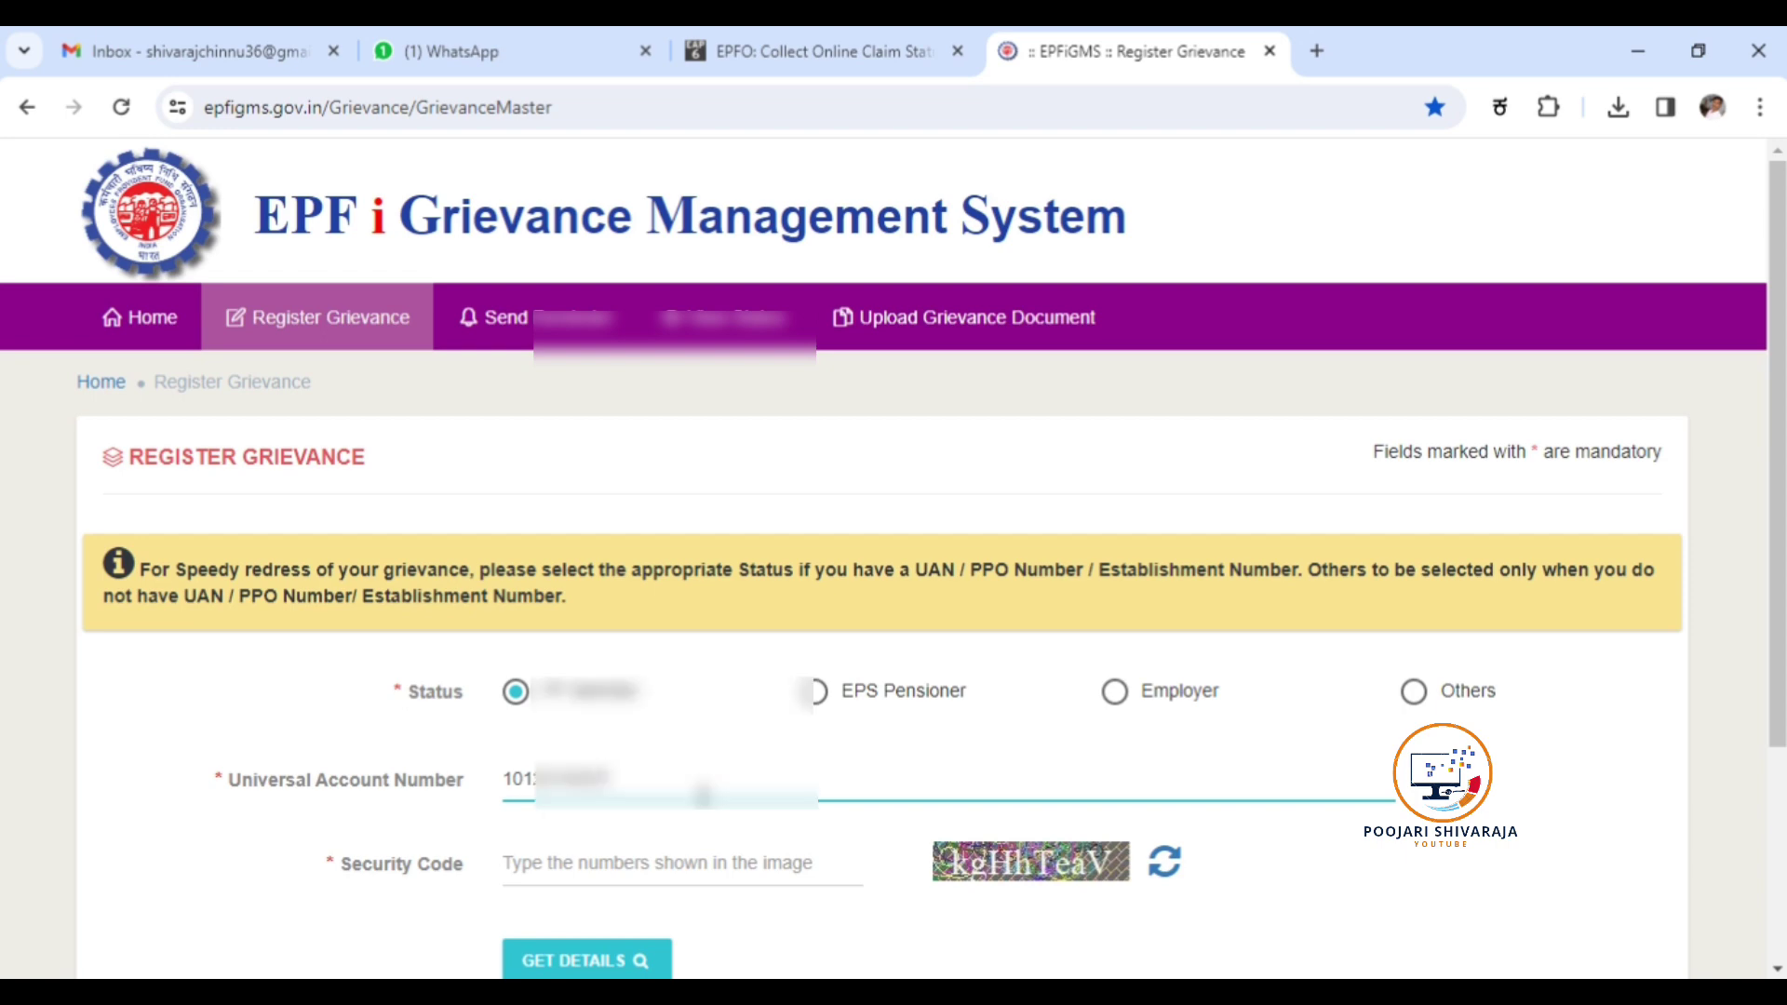
{"action": "left_click", "coordinate": [633, 875]}
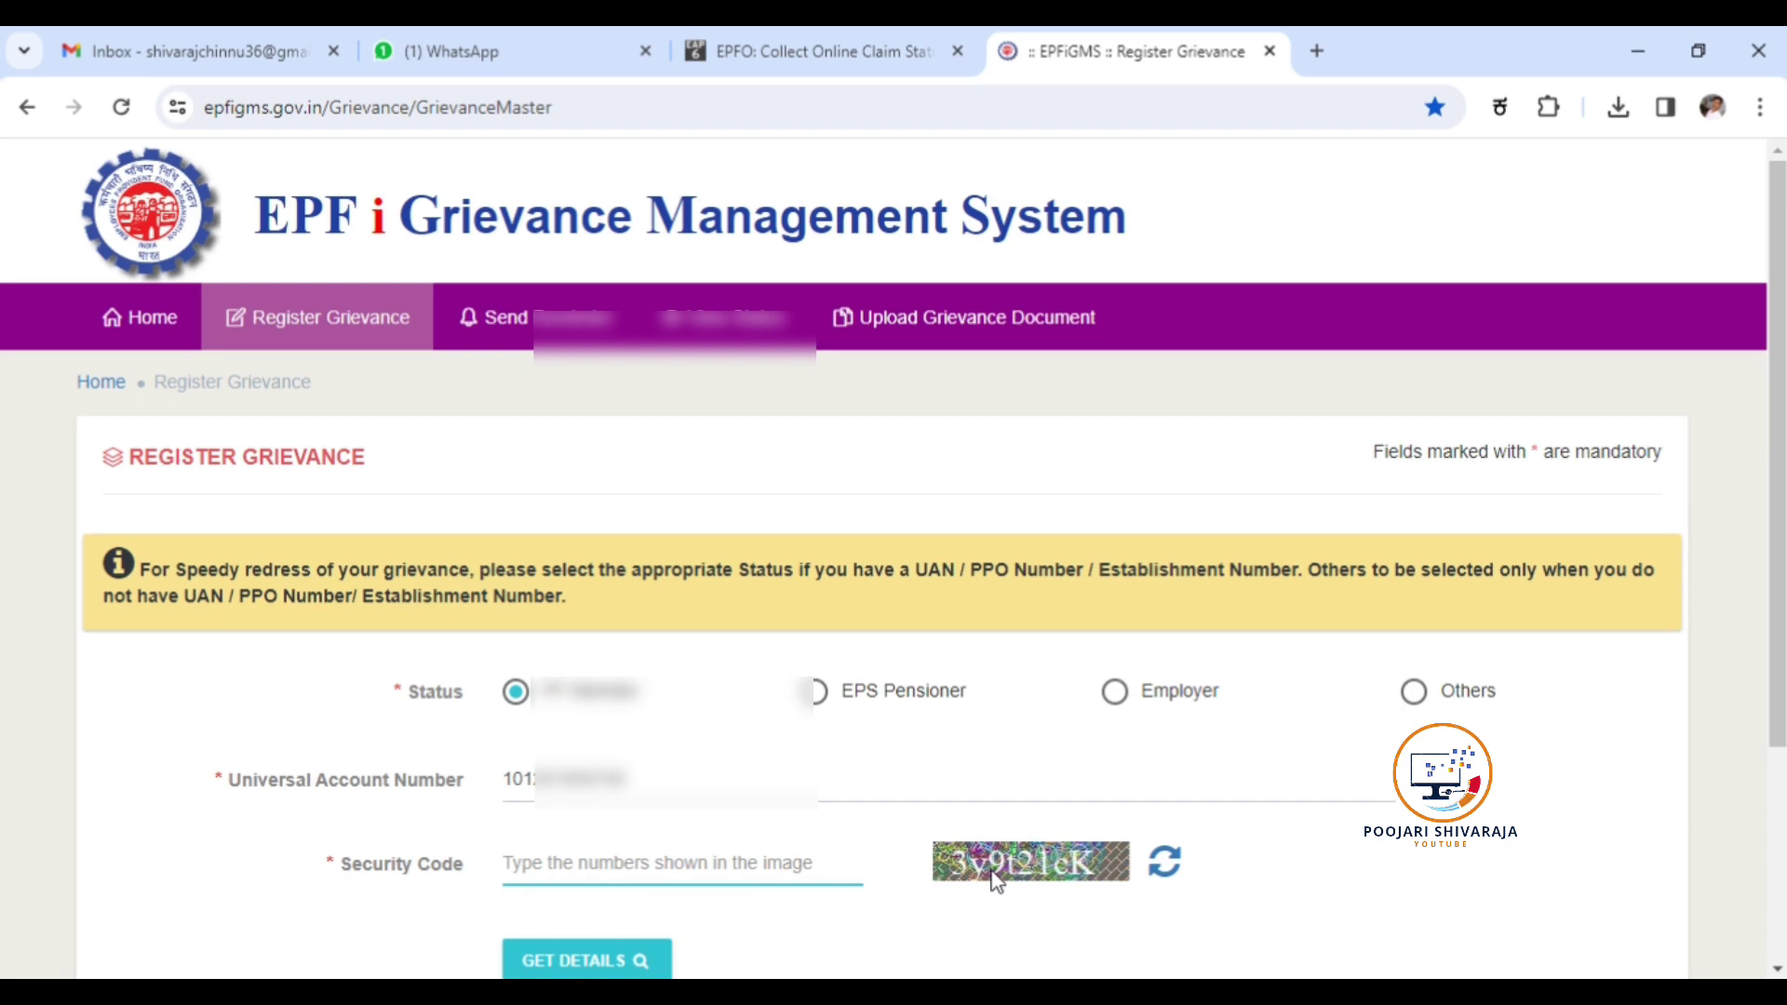
{"action": "type", "text": "3"}
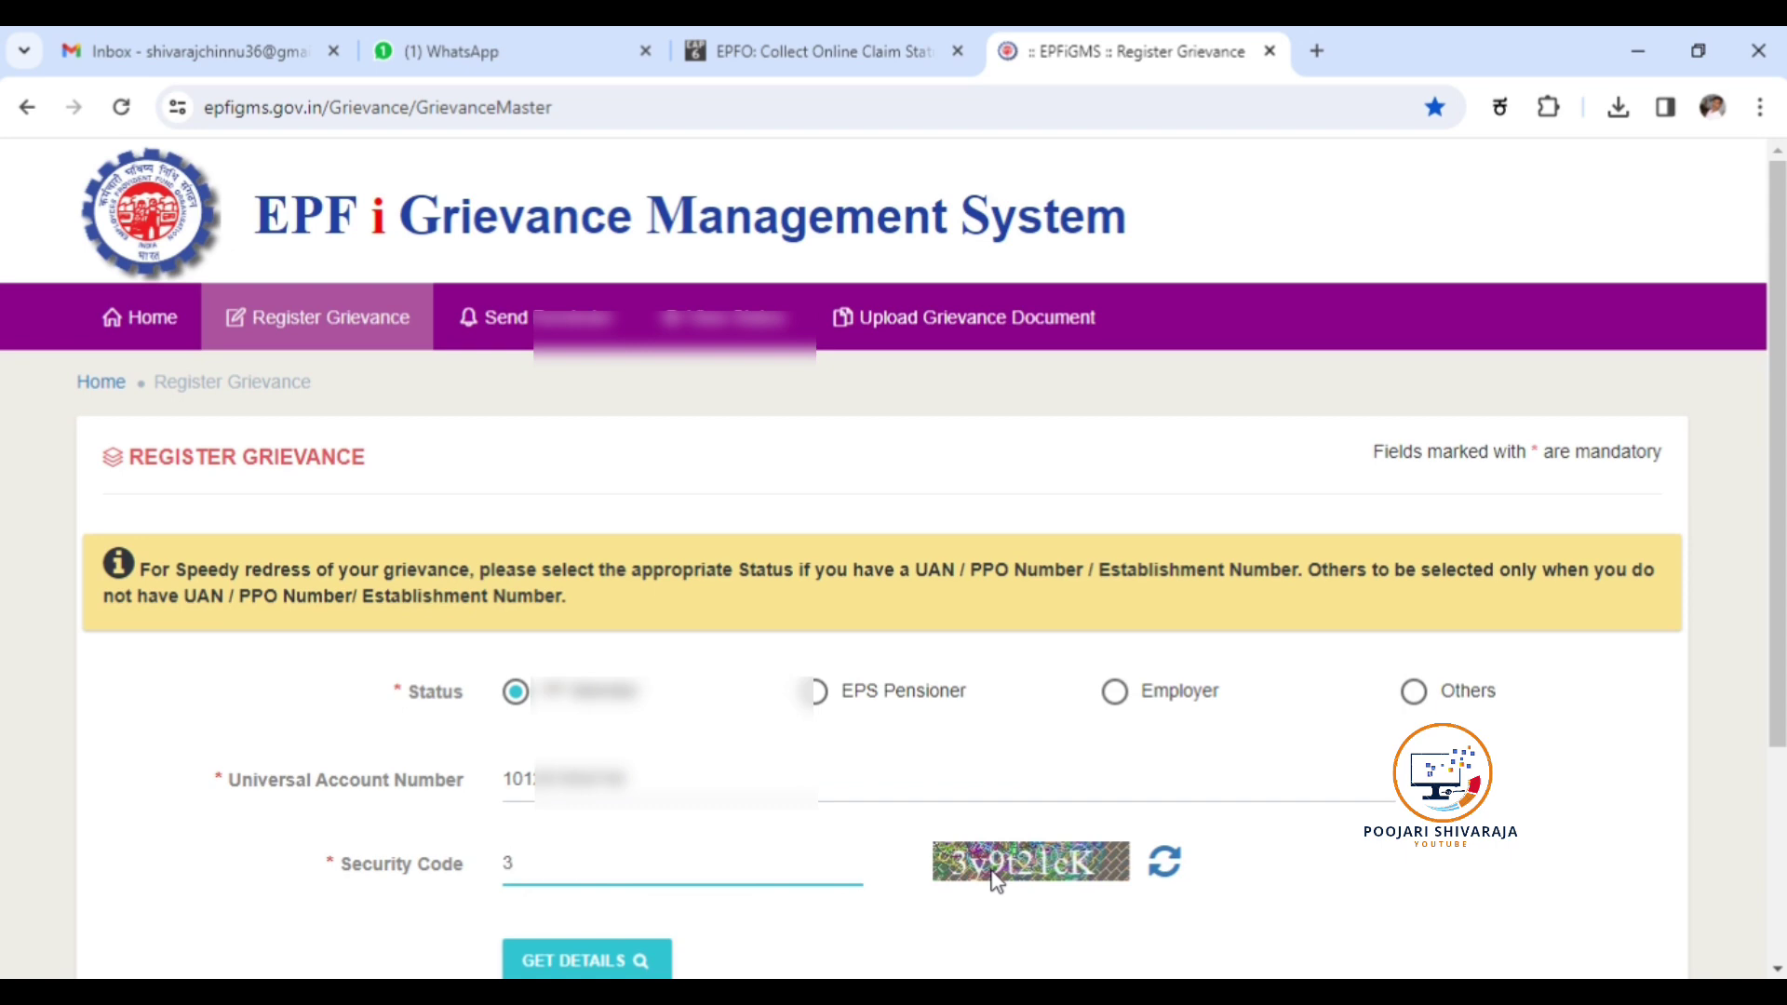
{"action": "type", "text": "y9t21cK"}
{"action": "left_click", "coordinate": [561, 959]}
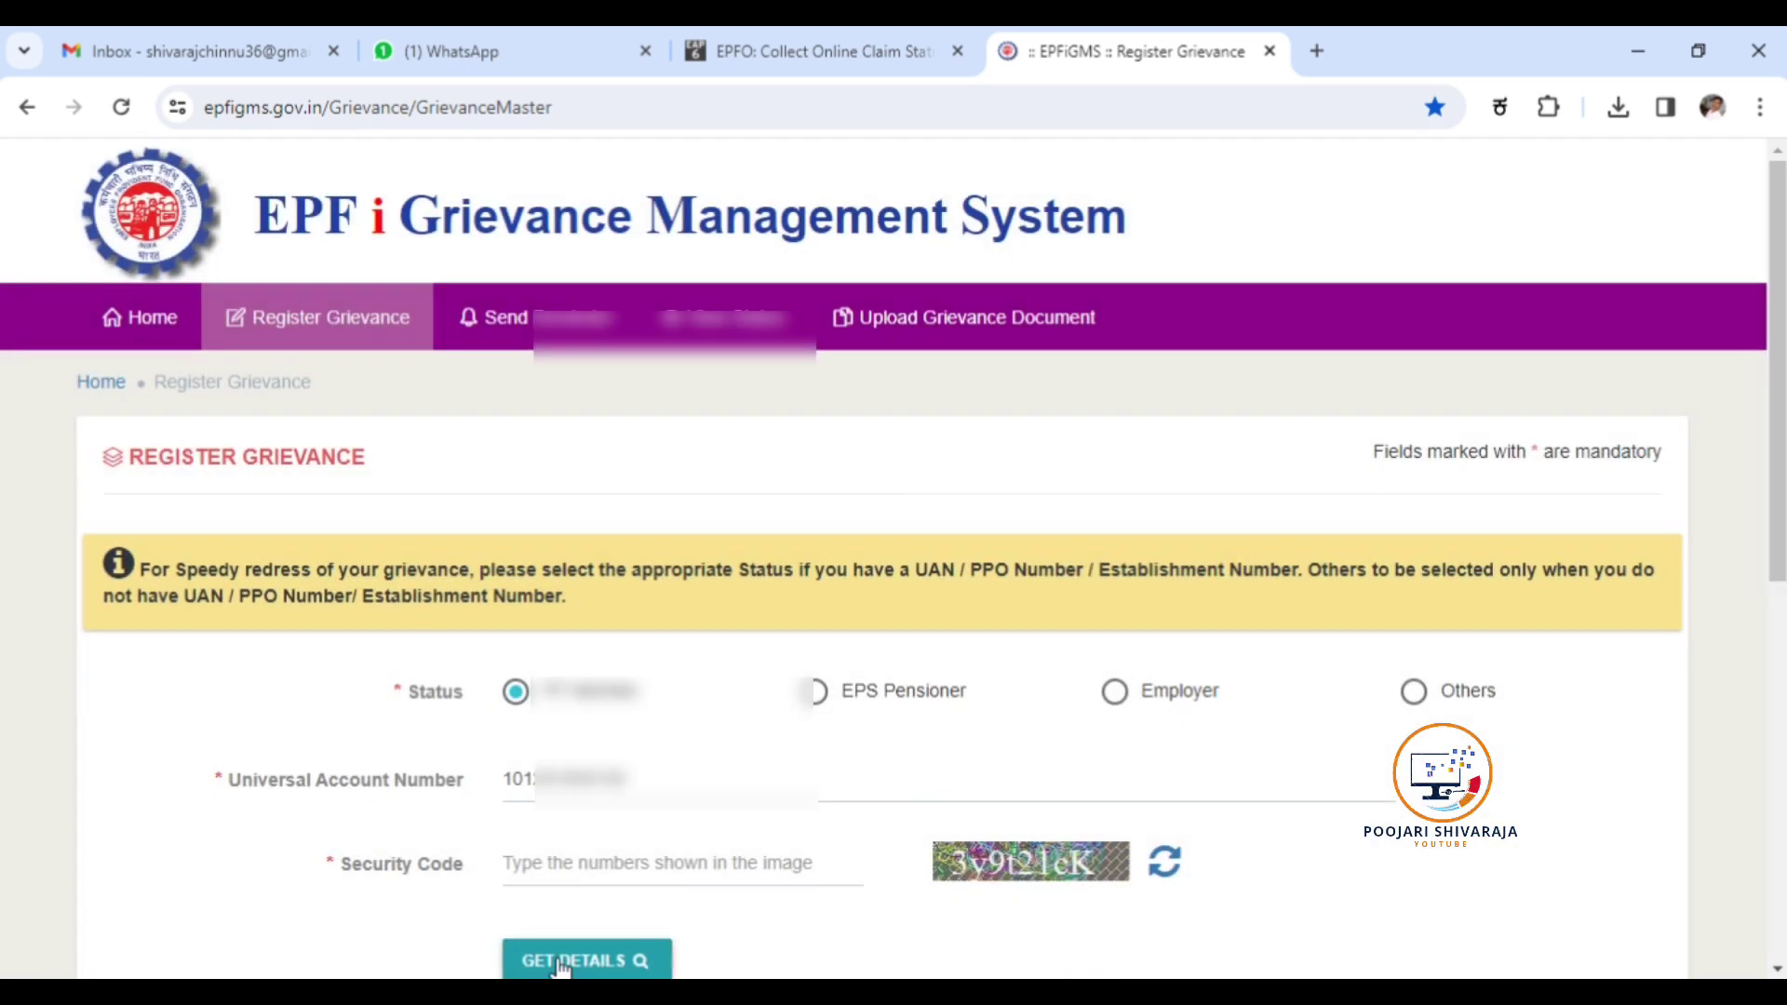
{"action": "scroll", "coordinate": [737, 895], "scroll_direction": "down", "scroll_amount": 6}
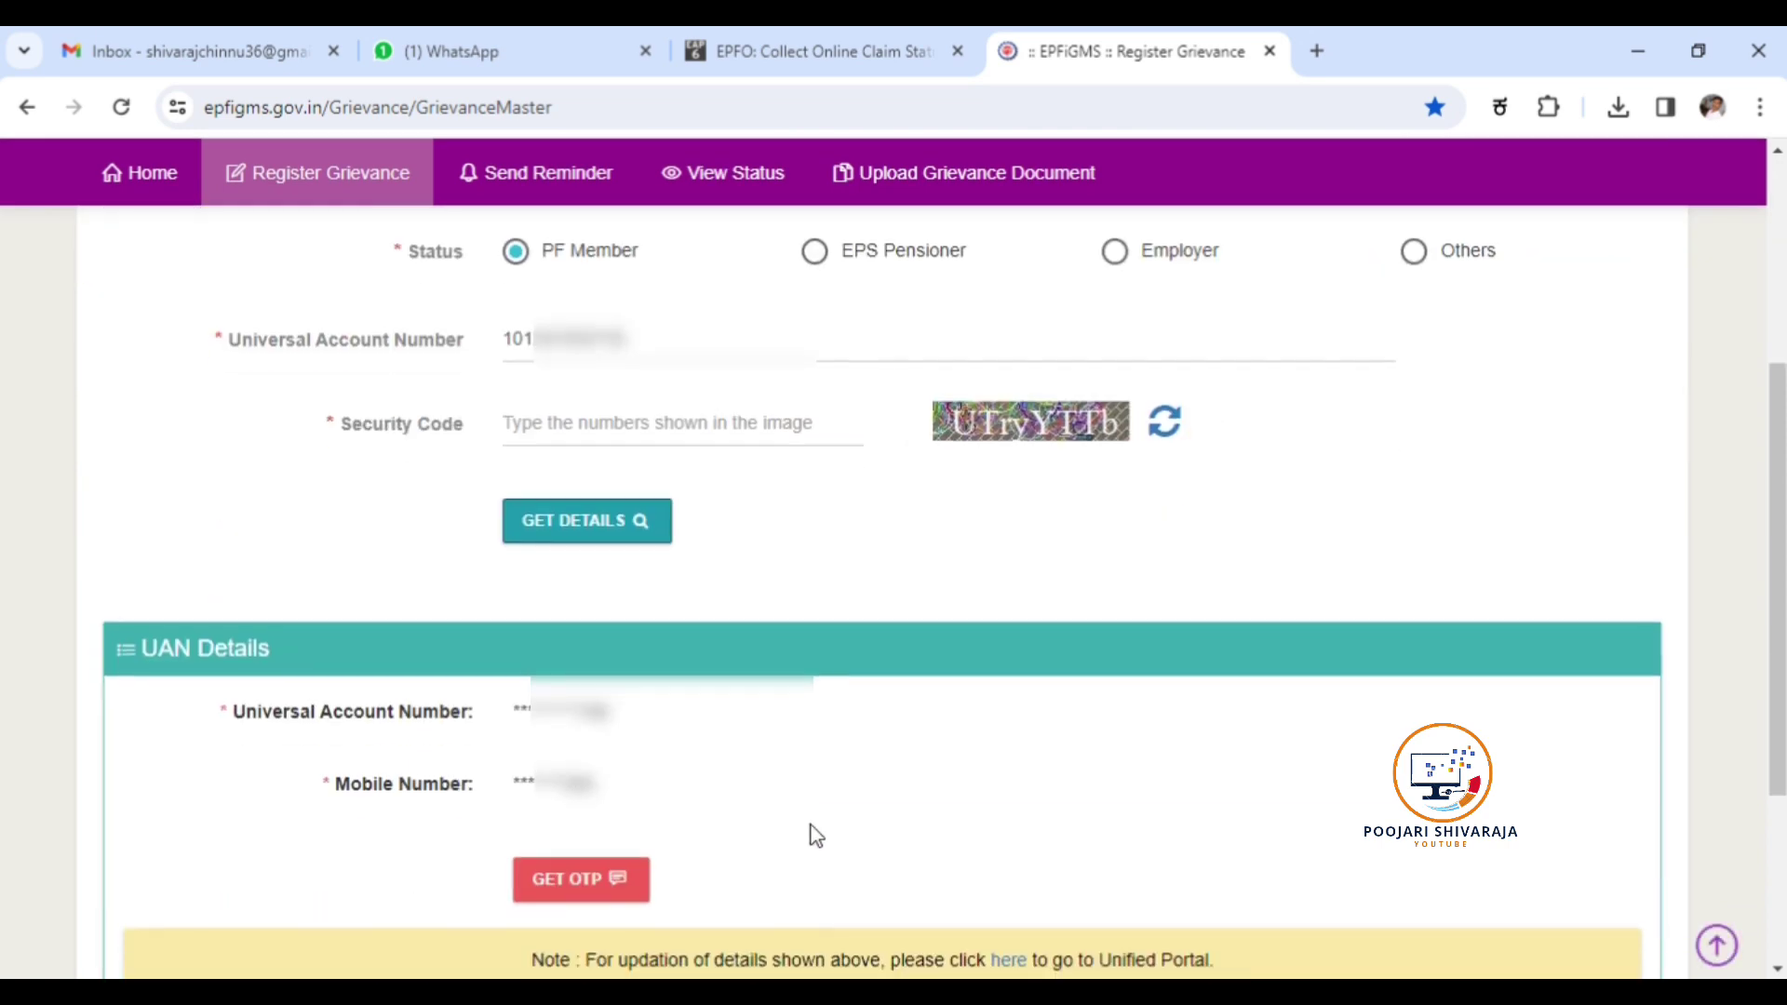
Request an OTP on the registered mobile, submit the received code, and confirm the verification popup.
{"action": "scroll", "coordinate": [811, 823], "scroll_direction": "down", "scroll_amount": 2}
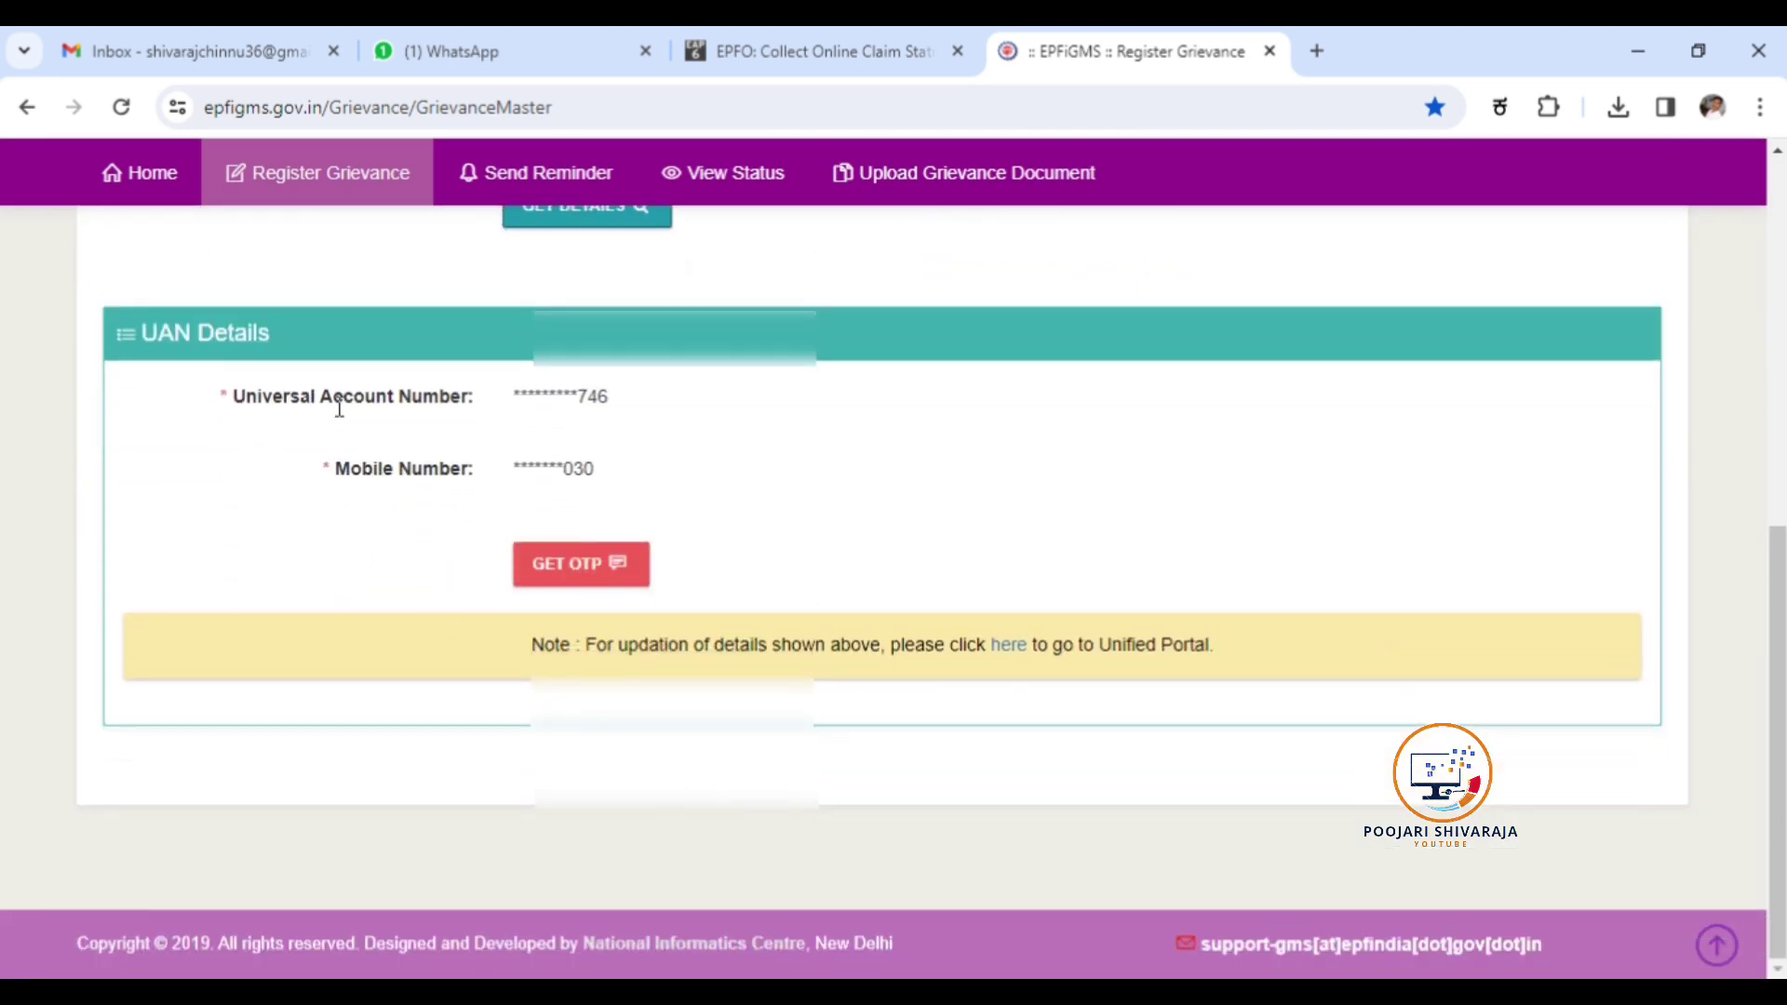
{"action": "left_click", "coordinate": [562, 569]}
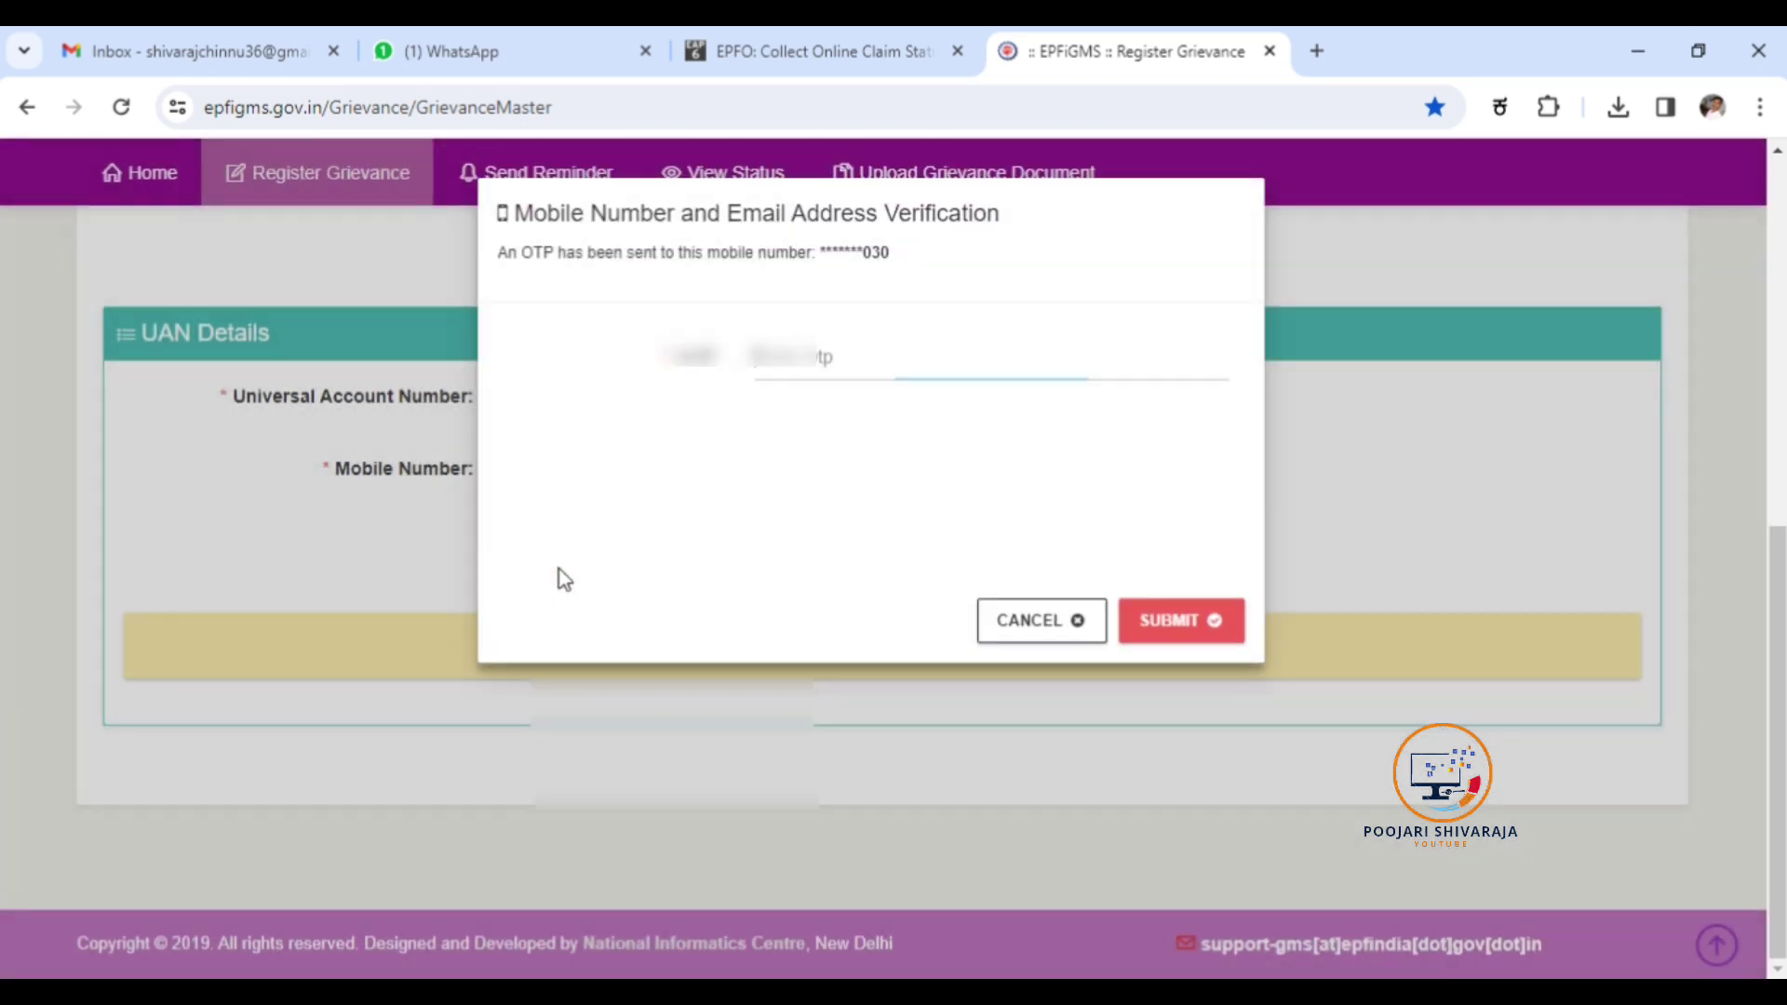
{"action": "left_click", "coordinate": [787, 376]}
{"action": "type", "text": "1"}
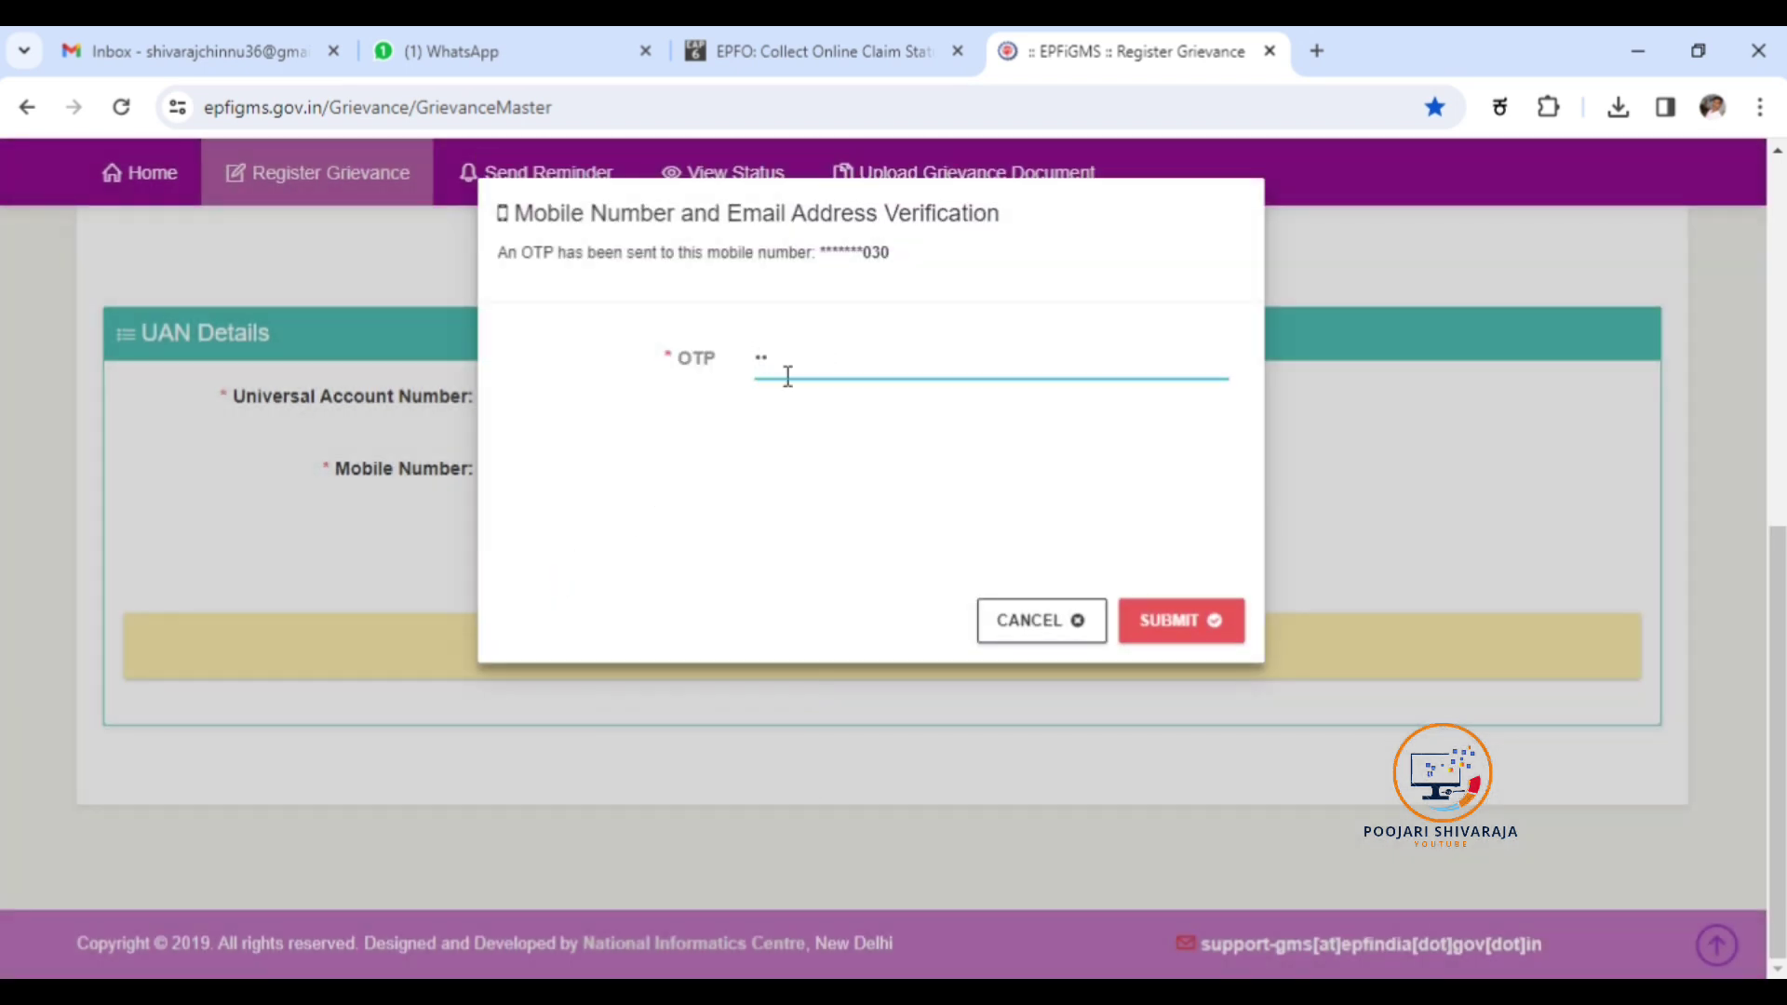
{"action": "type", "text": "2345"}
{"action": "left_click", "coordinate": [1141, 609]}
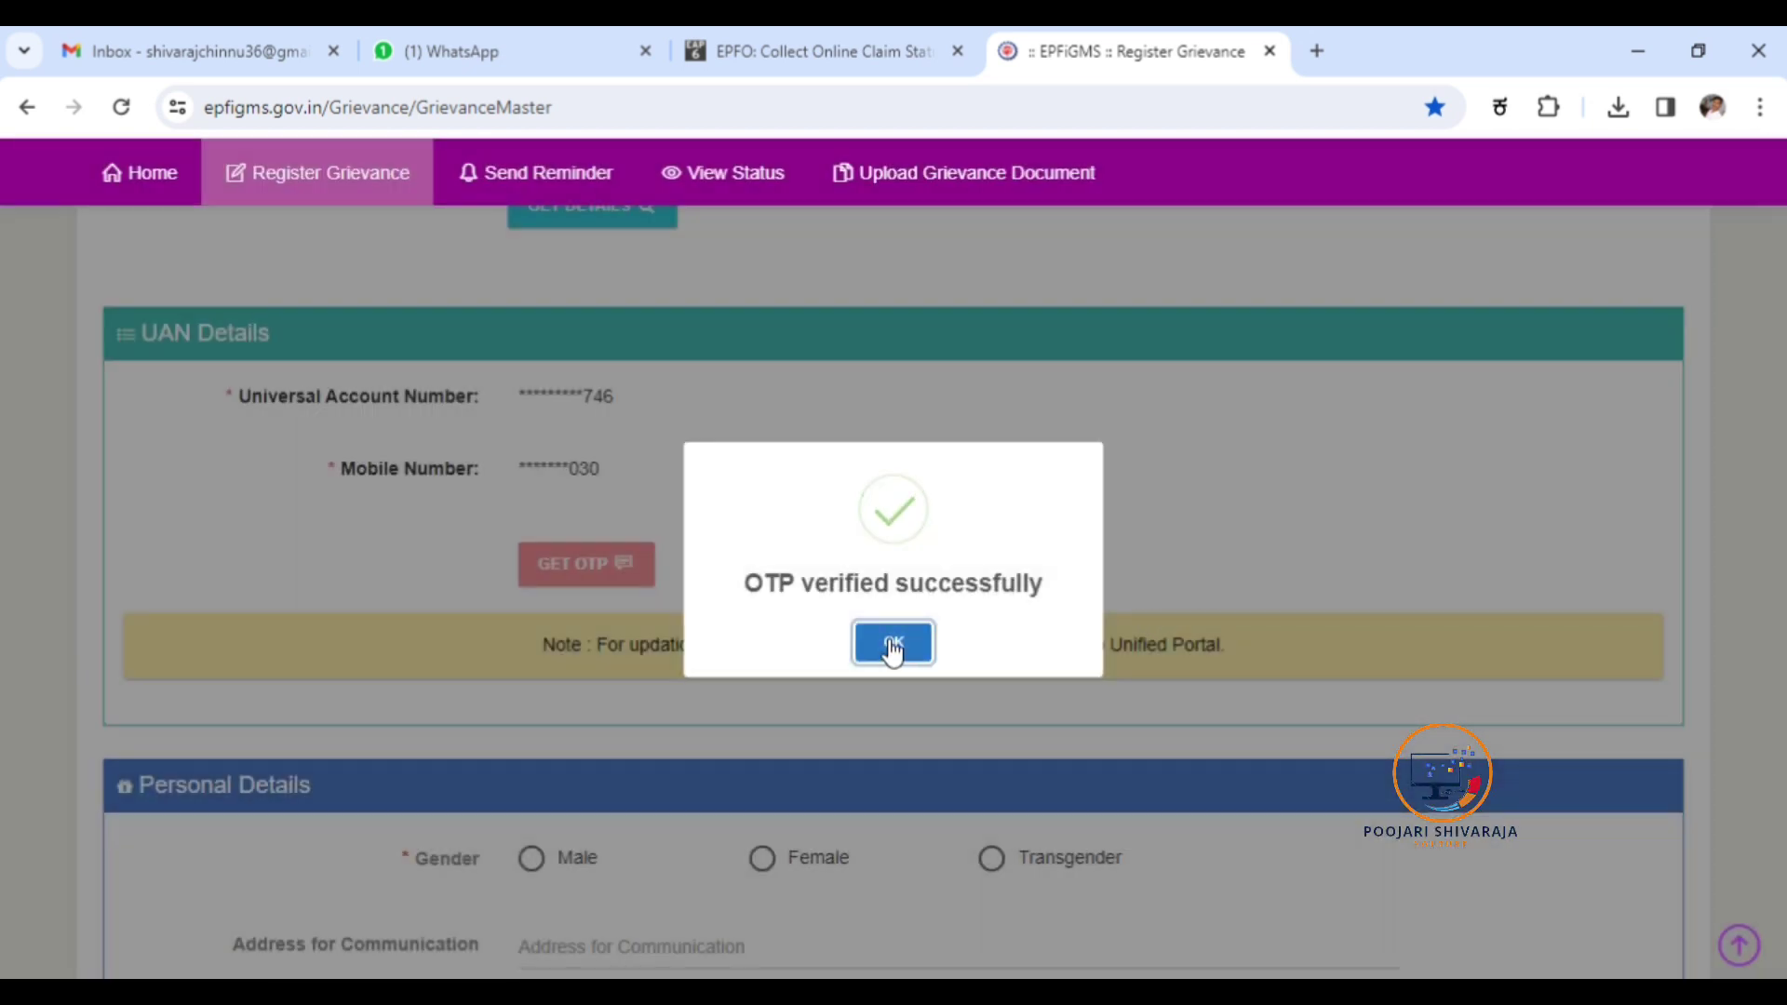
{"action": "left_click", "coordinate": [894, 644]}
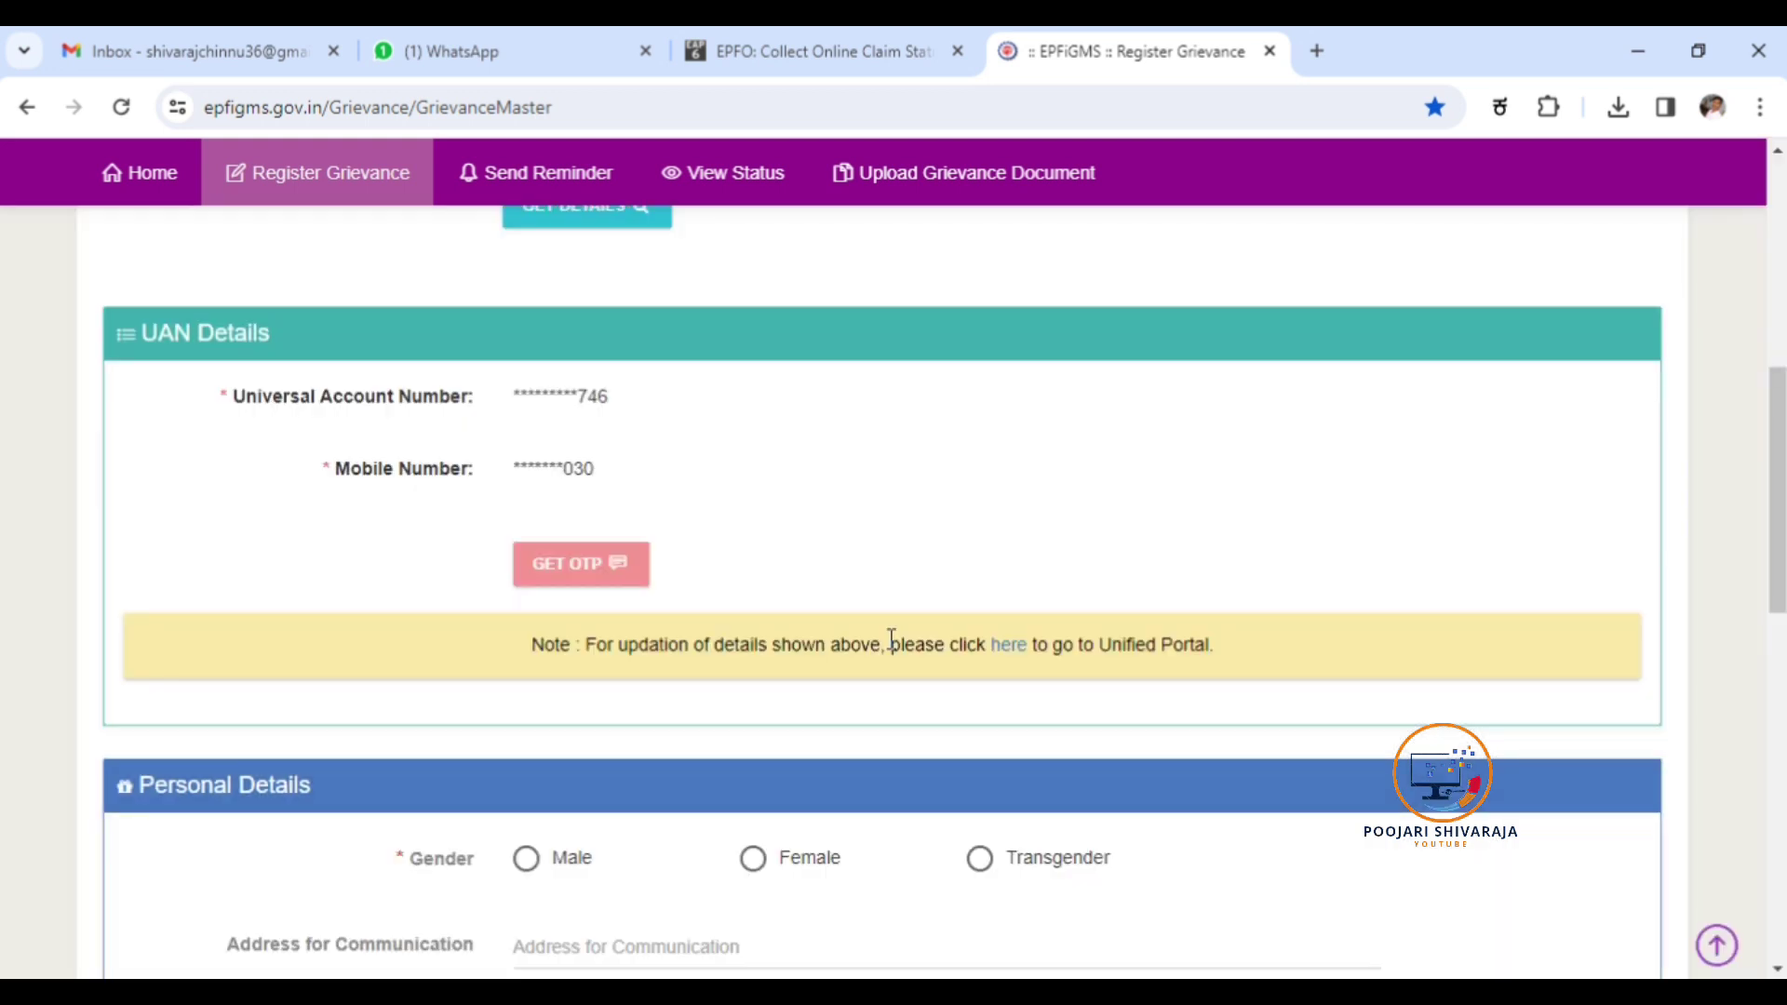
Set gender to Male and enter the first communication address line.
{"action": "scroll", "coordinate": [891, 641], "scroll_direction": "down", "scroll_amount": 3}
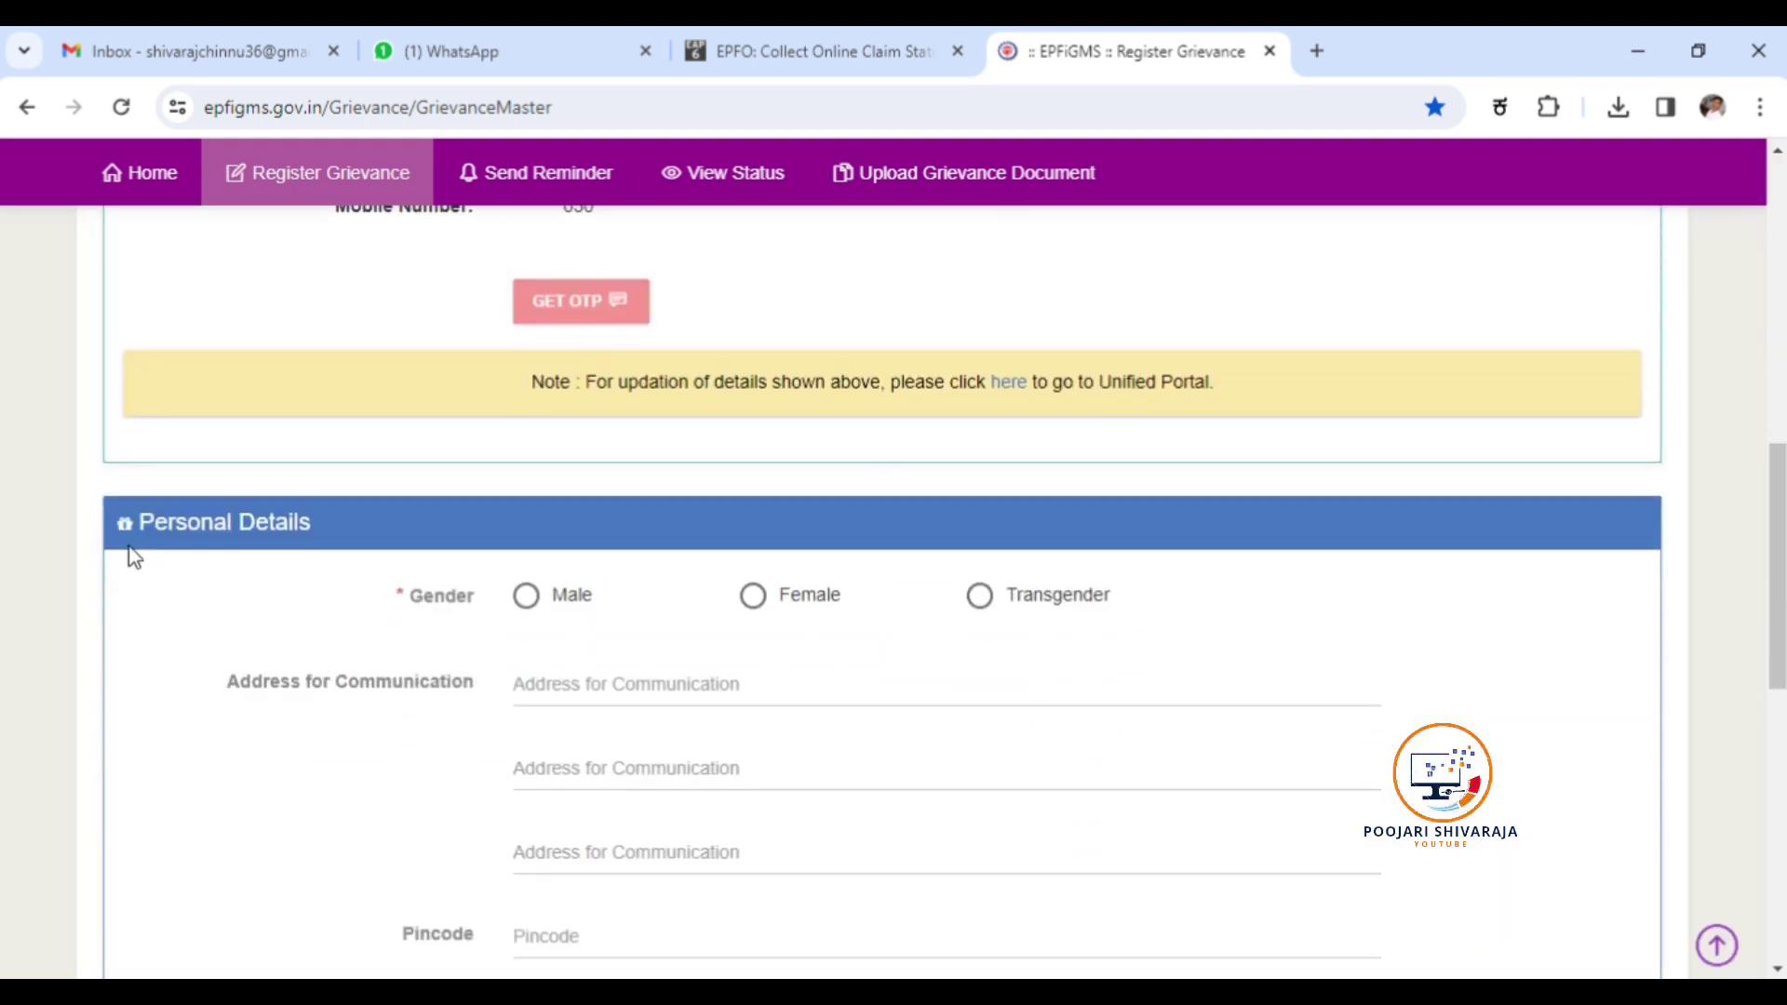
{"action": "scroll", "coordinate": [660, 544], "scroll_direction": "down", "scroll_amount": 2}
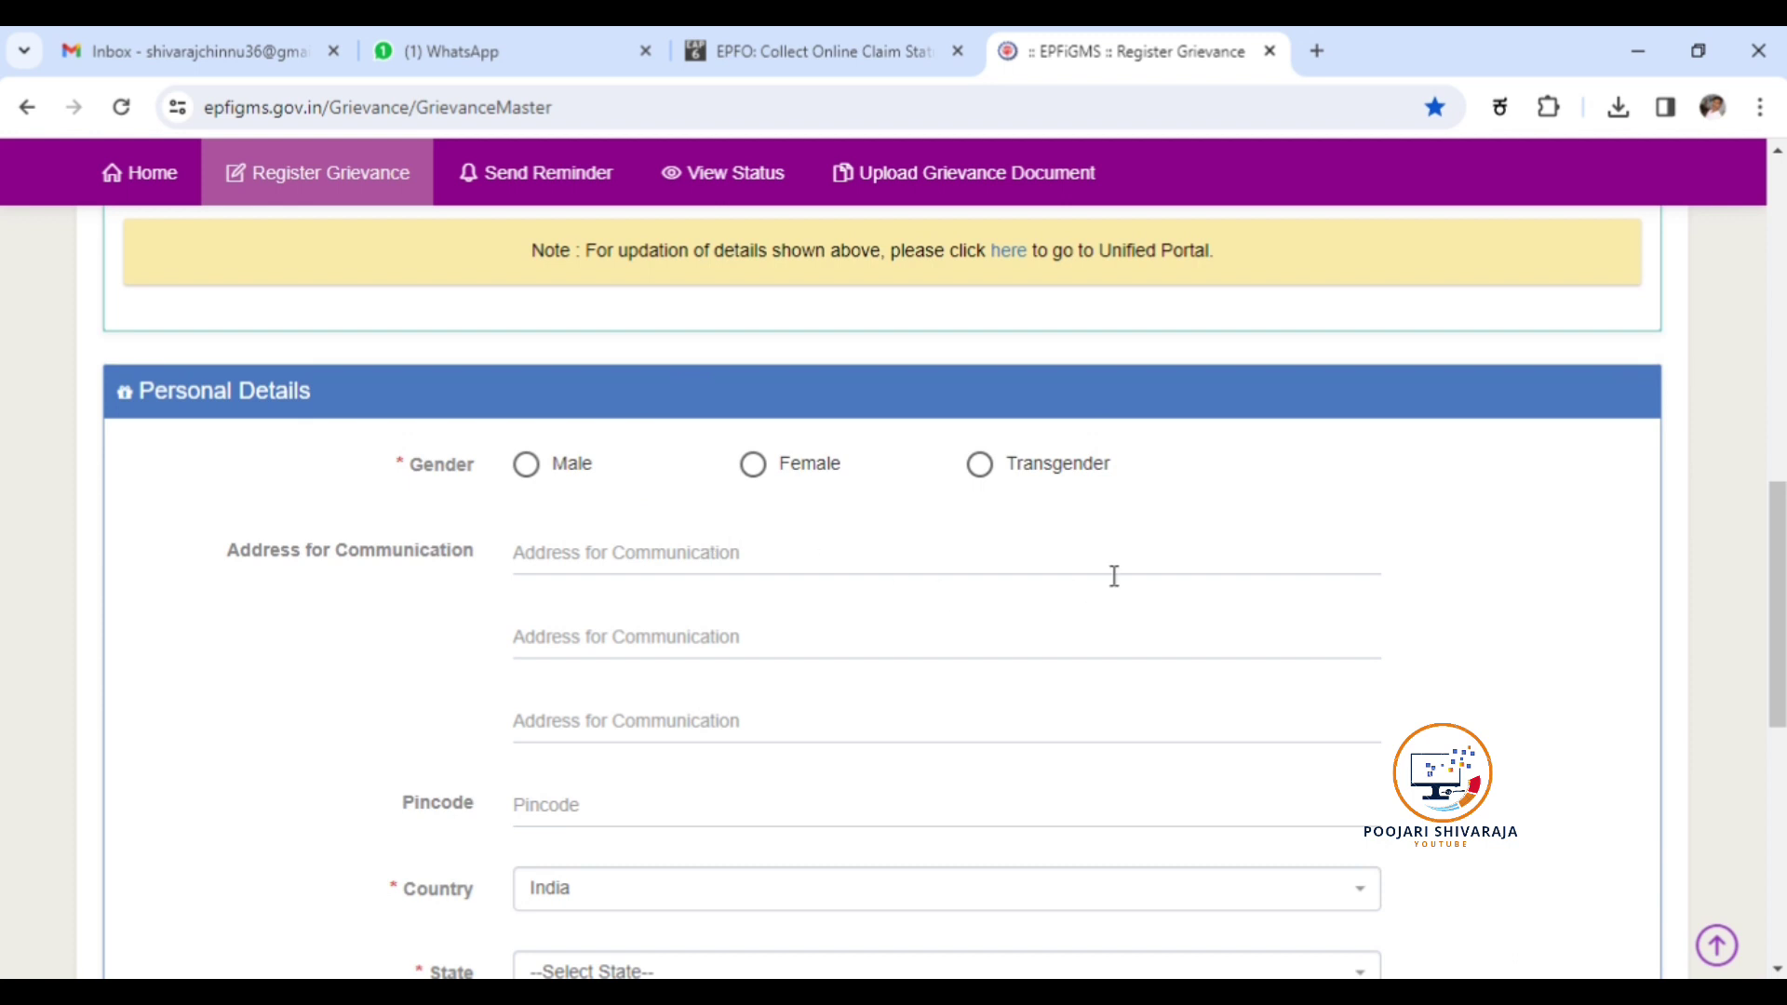
{"action": "scroll", "coordinate": [1110, 572], "scroll_direction": "down", "scroll_amount": 2}
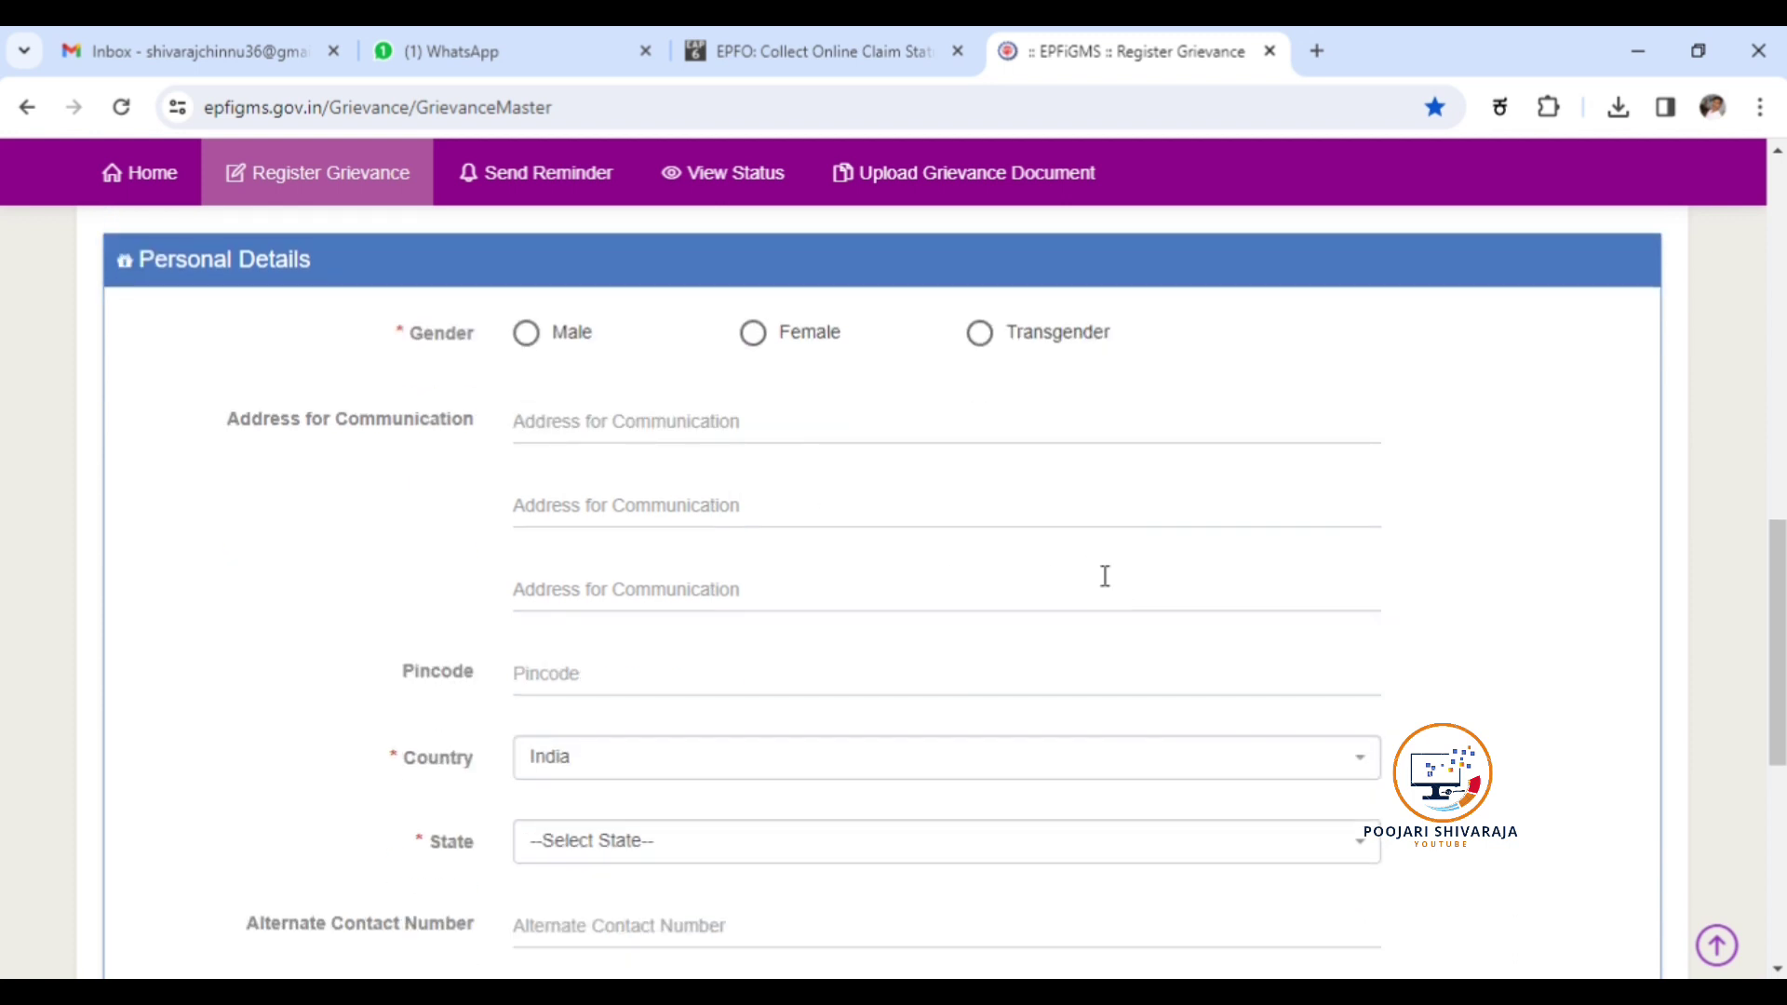
{"action": "left_click", "coordinate": [528, 340]}
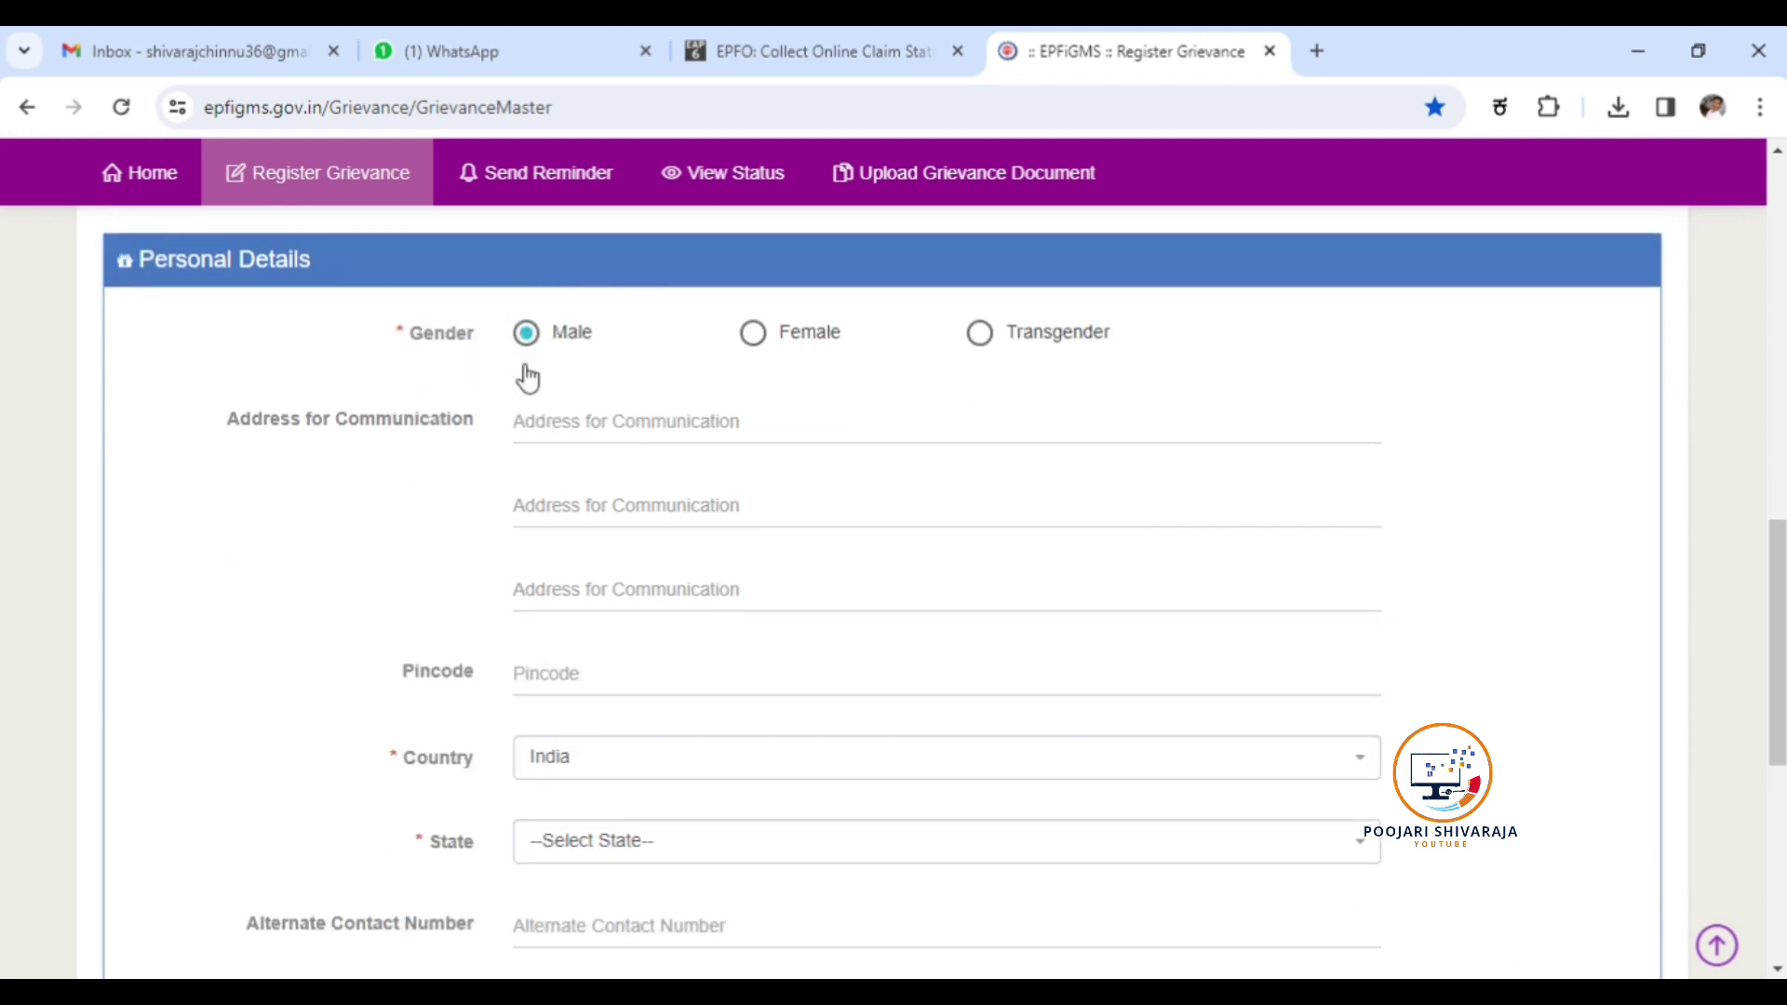
{"action": "left_click", "coordinate": [594, 425]}
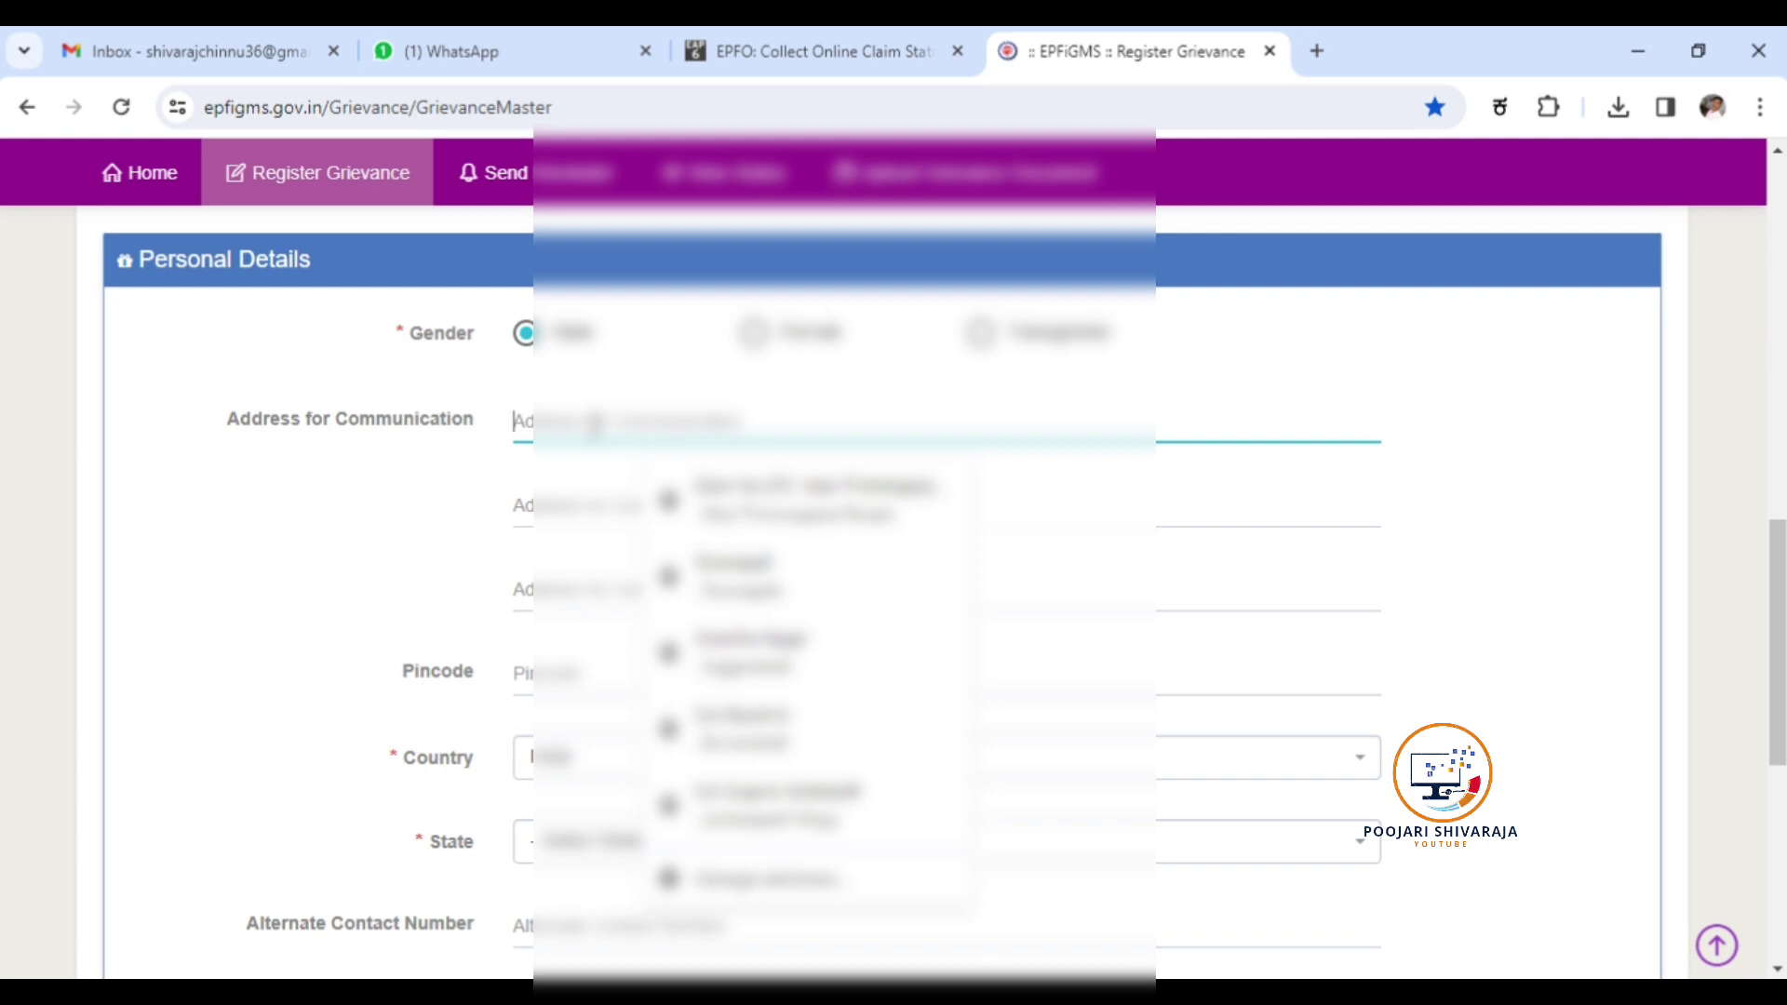
{"action": "type", "text": "Near"}
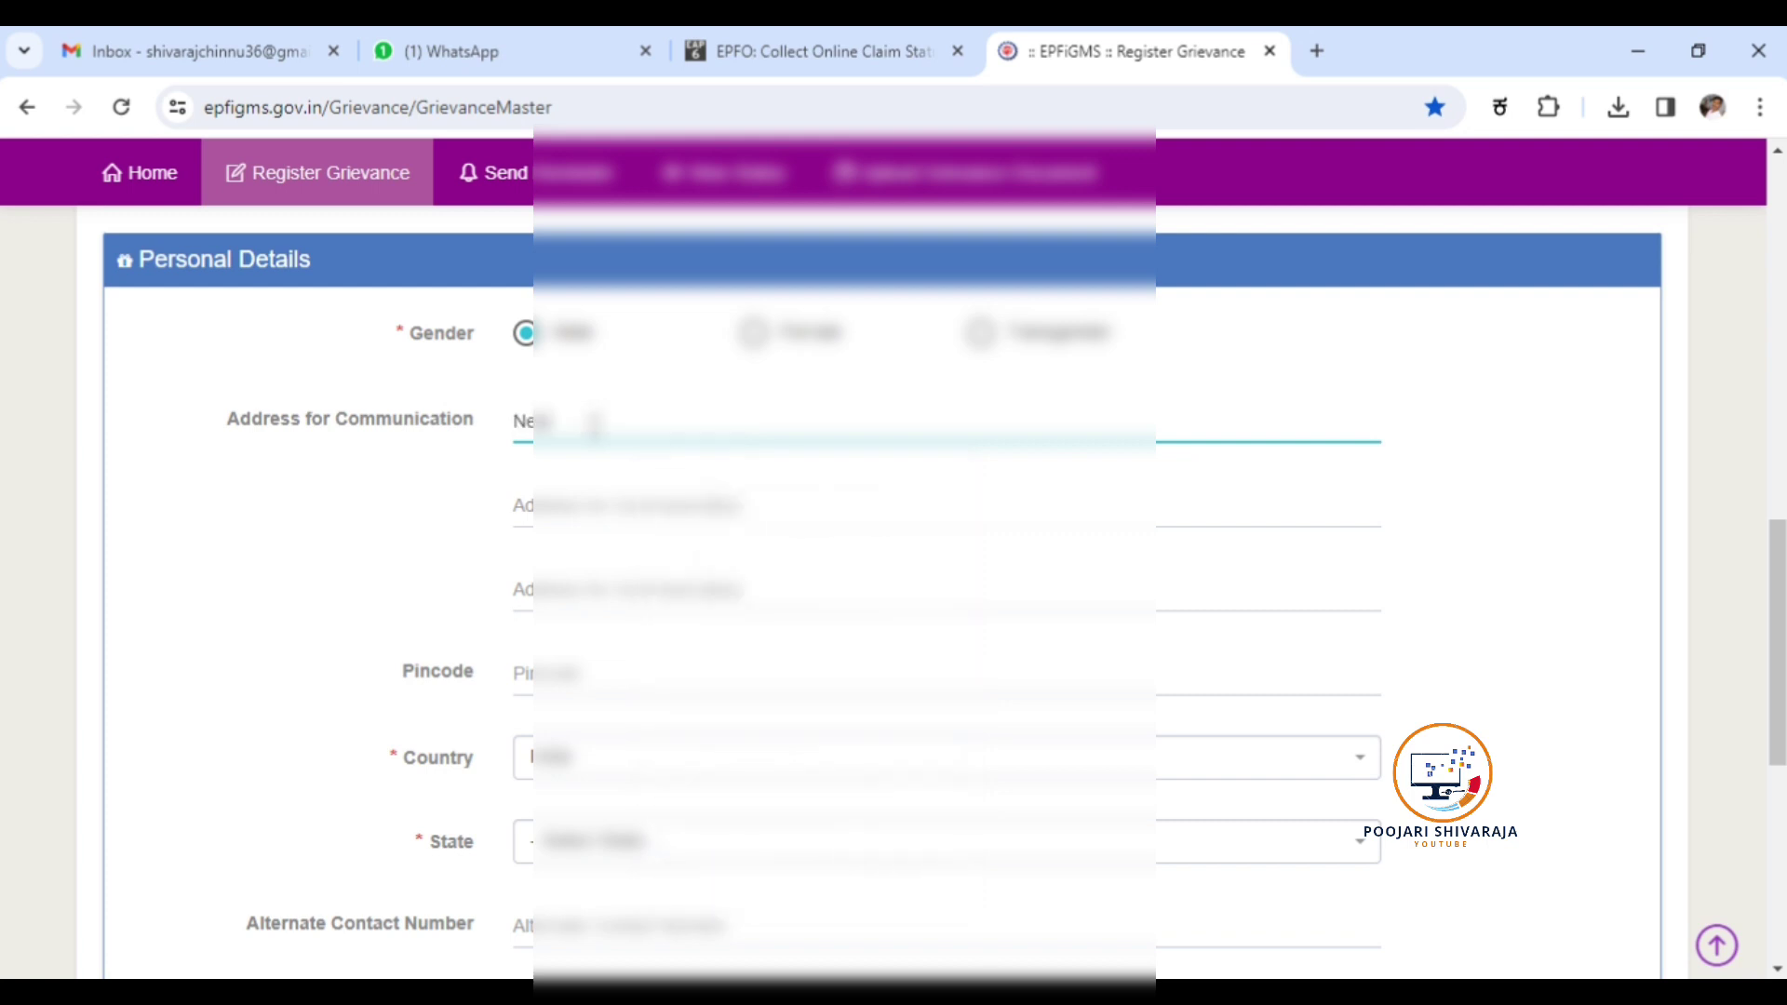
{"action": "type", "text": " Bus St"}
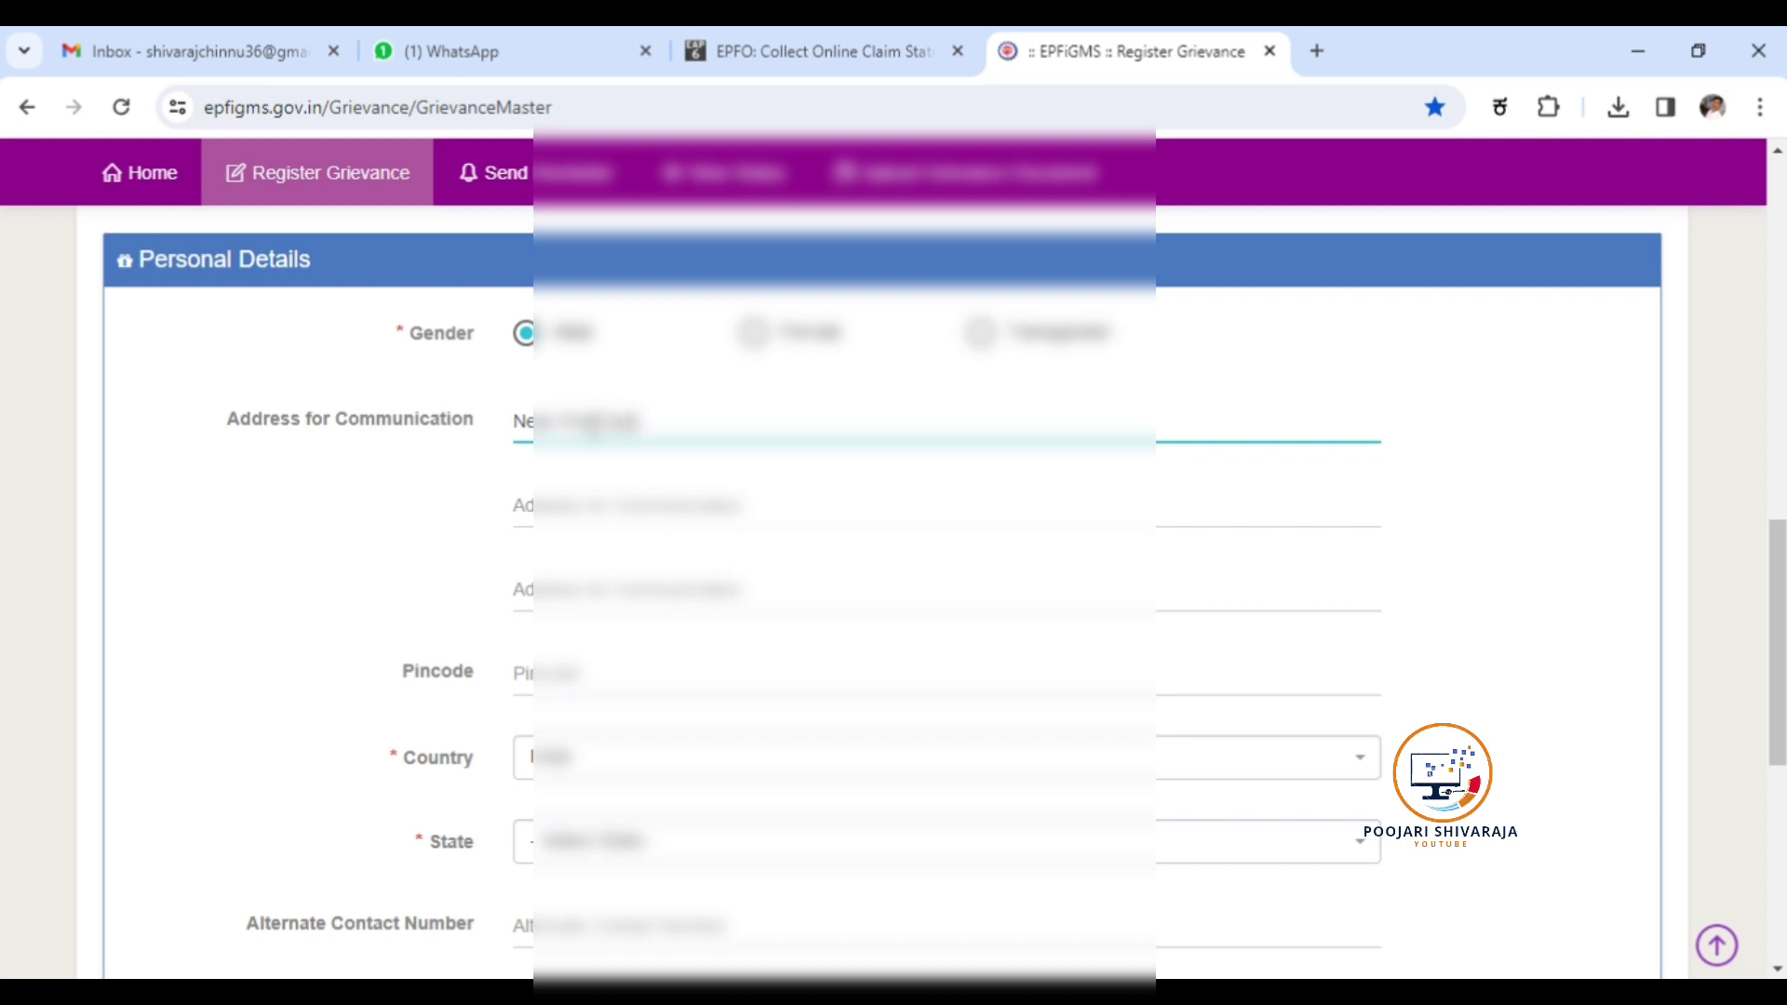
{"action": "key", "text": "BackSpace"}
{"action": "key", "text": "BackSpace"}
{"action": "key", "text": "BackSpace"}
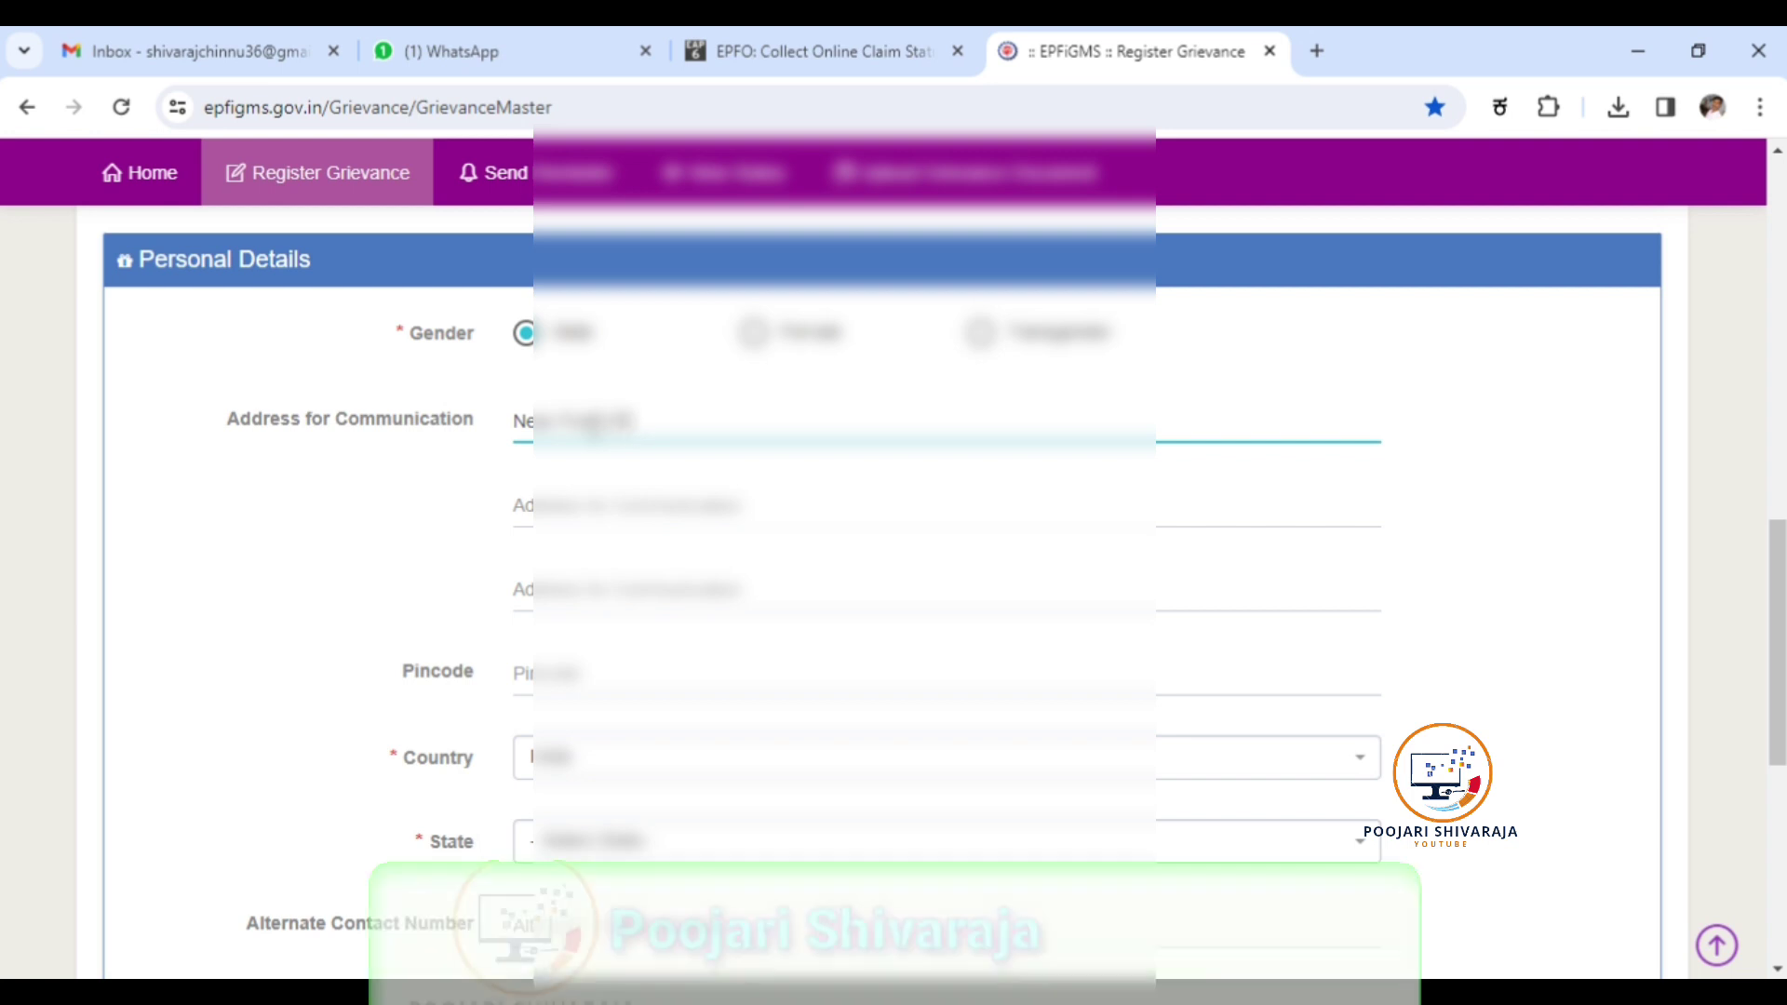
{"action": "type", "text": "Rd"}
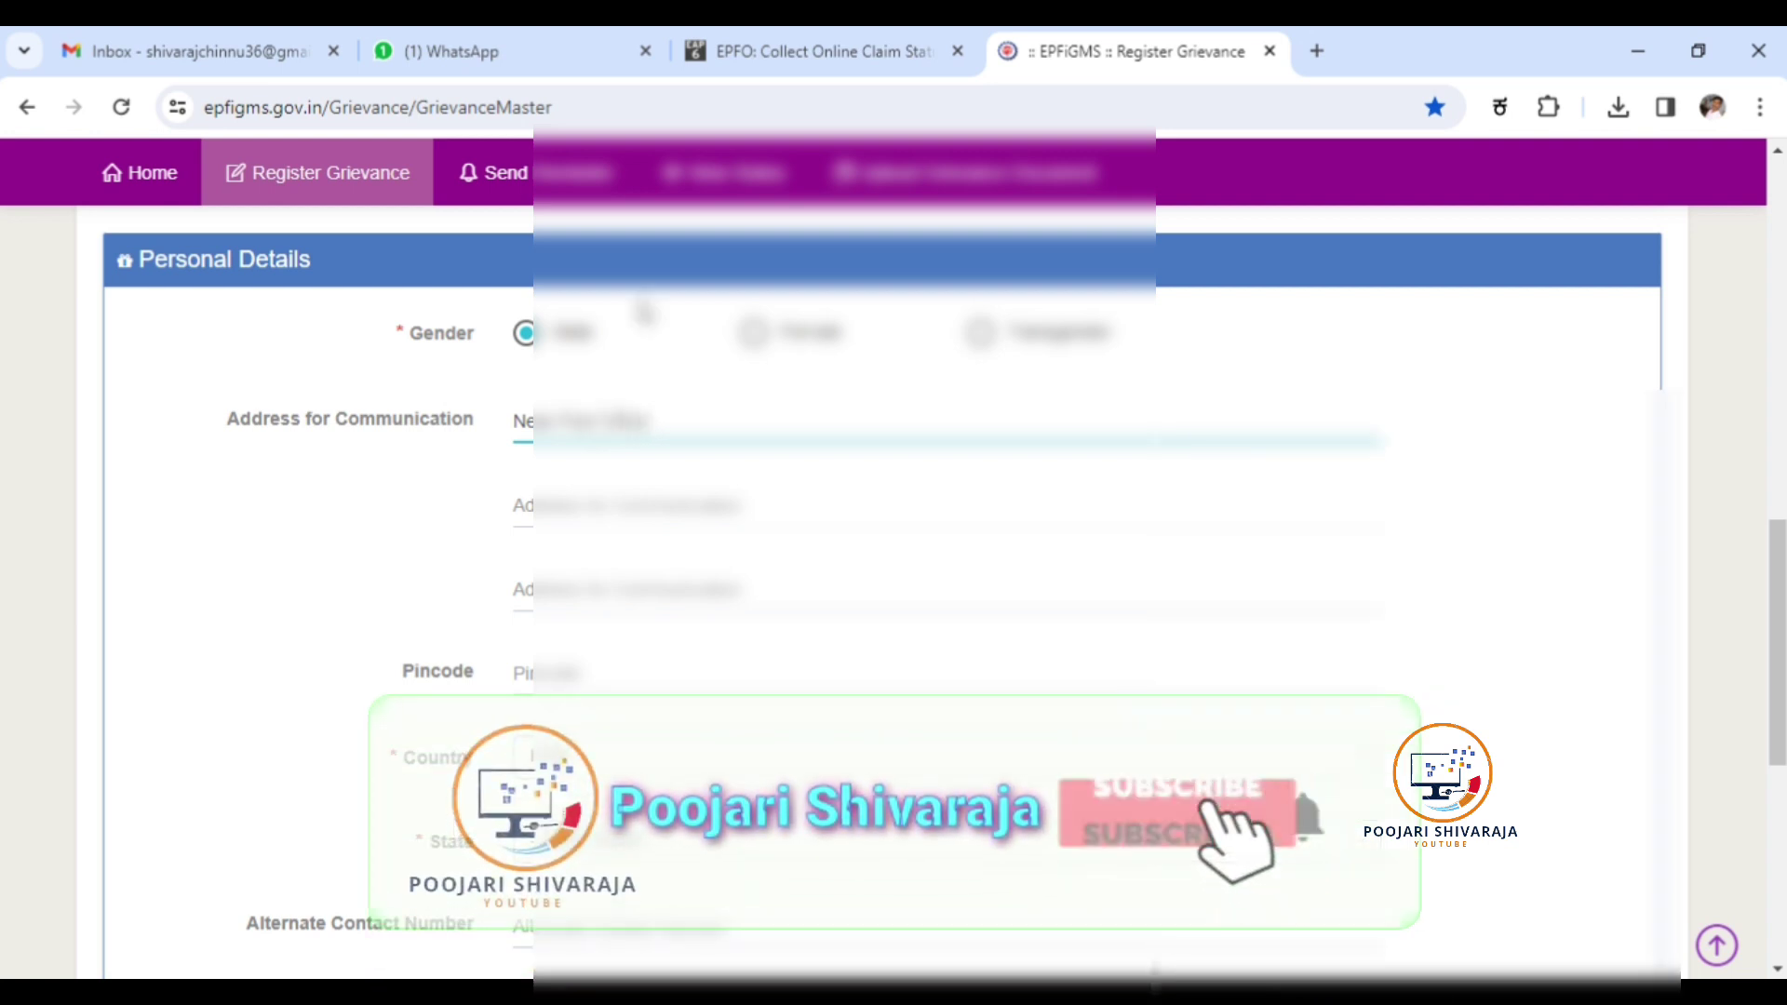
Fill in the second and third address lines and the pincode.
{"action": "left_click", "coordinate": [606, 503]}
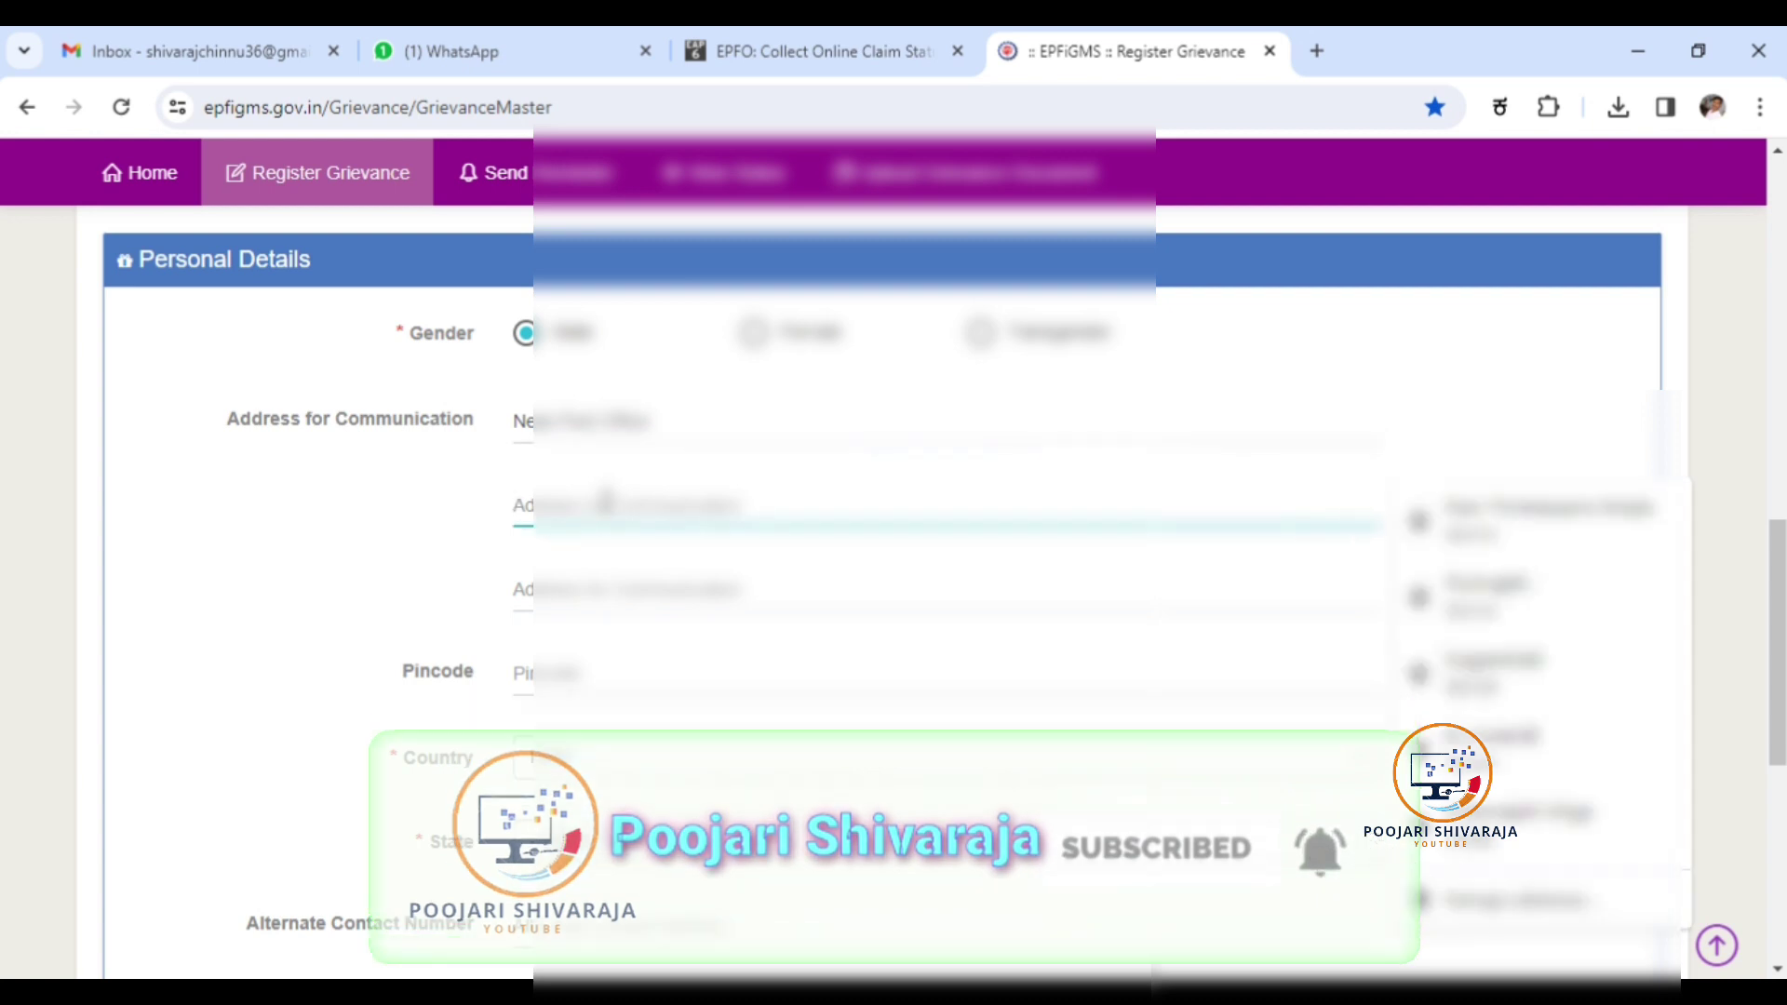
{"action": "type", "text": "Dhar"}
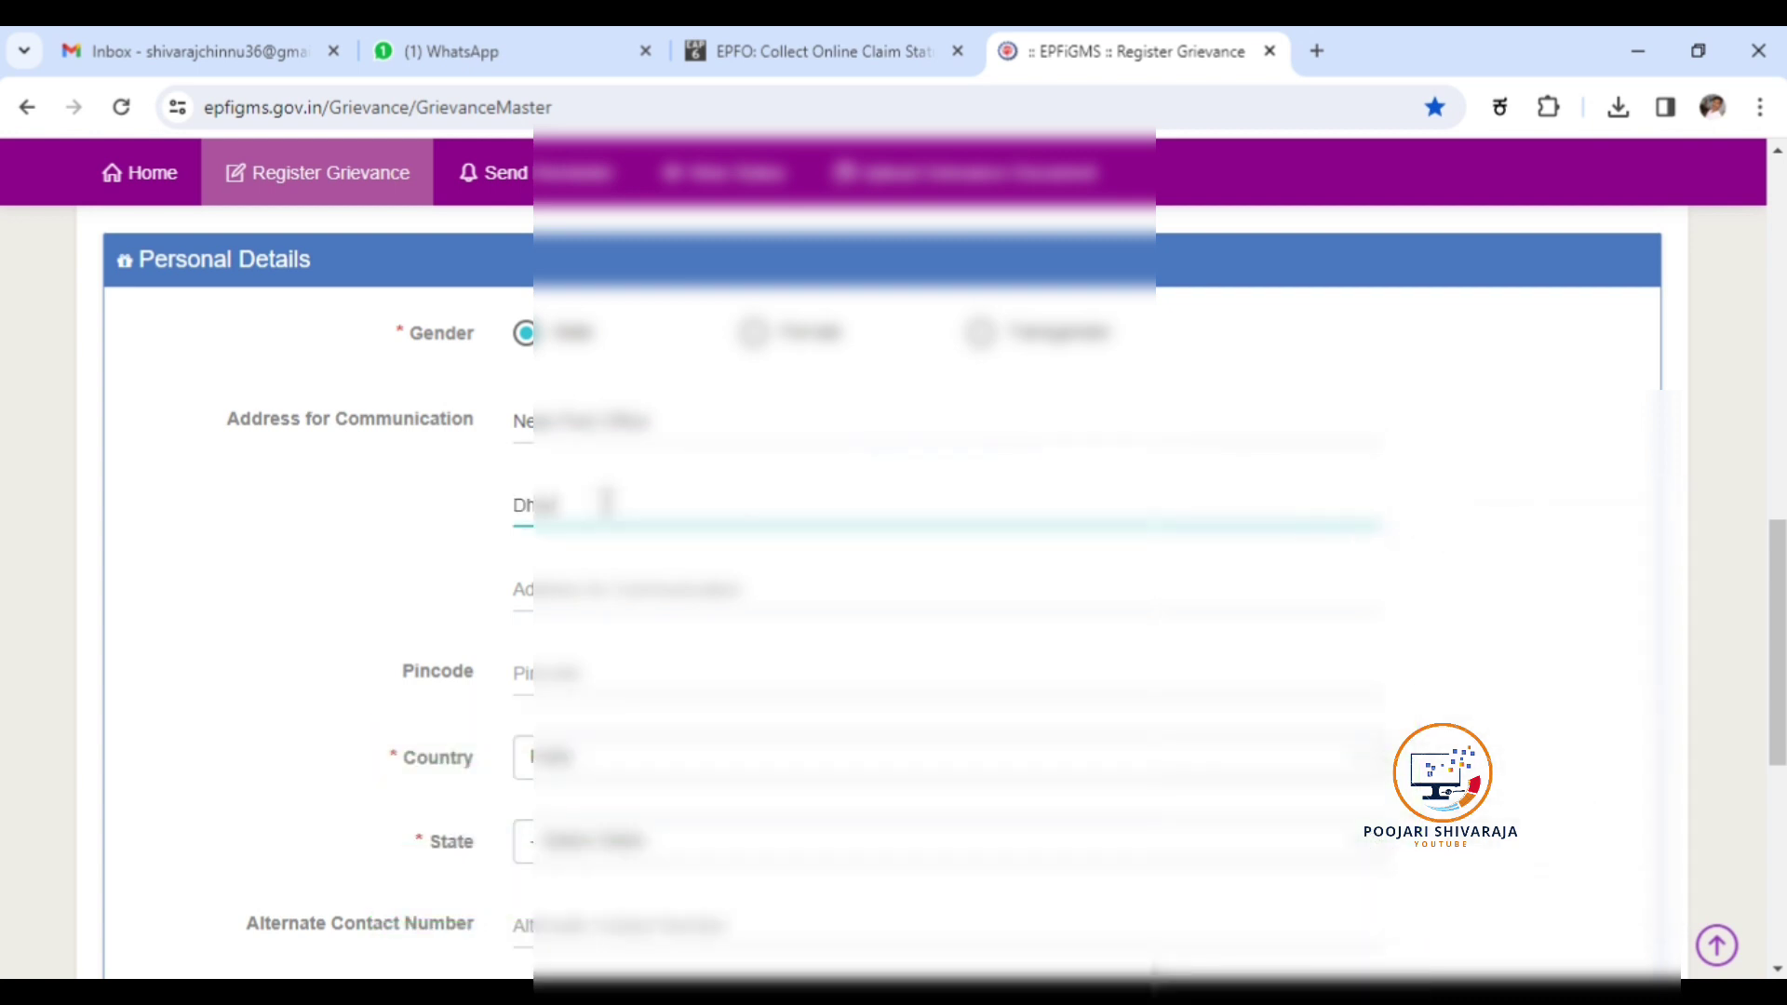
{"action": "type", "text": "mavaram"}
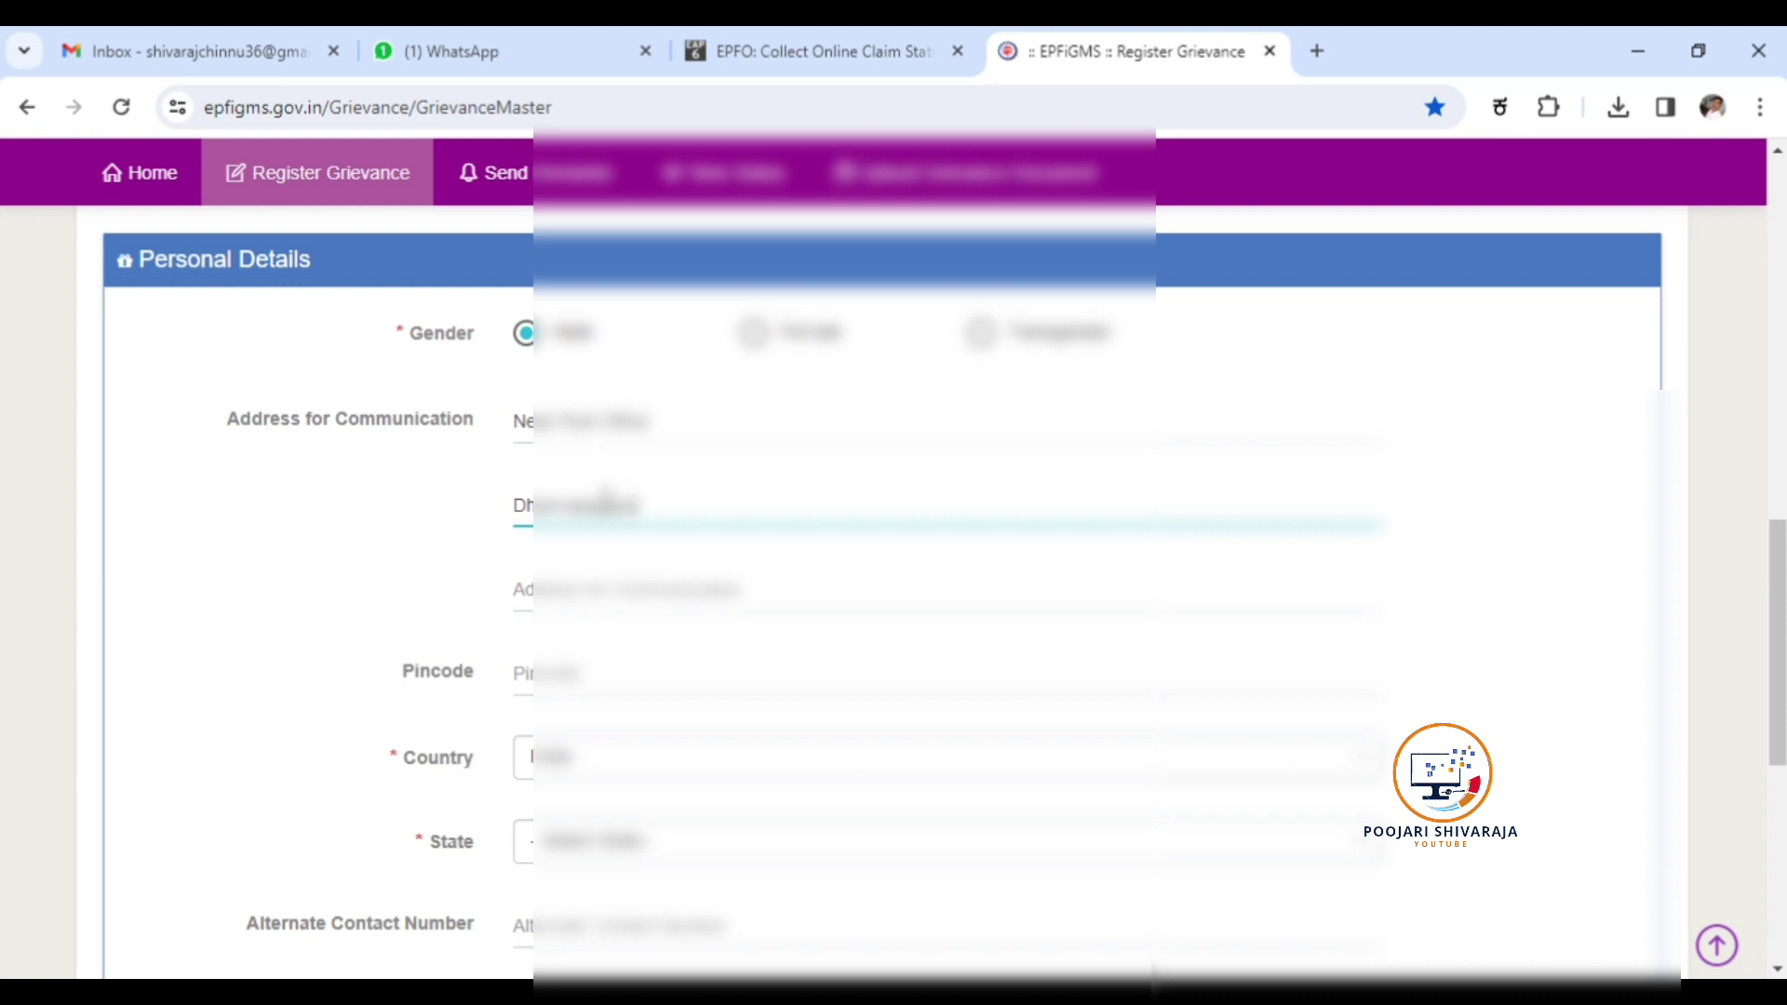
{"action": "left_click", "coordinate": [590, 606]}
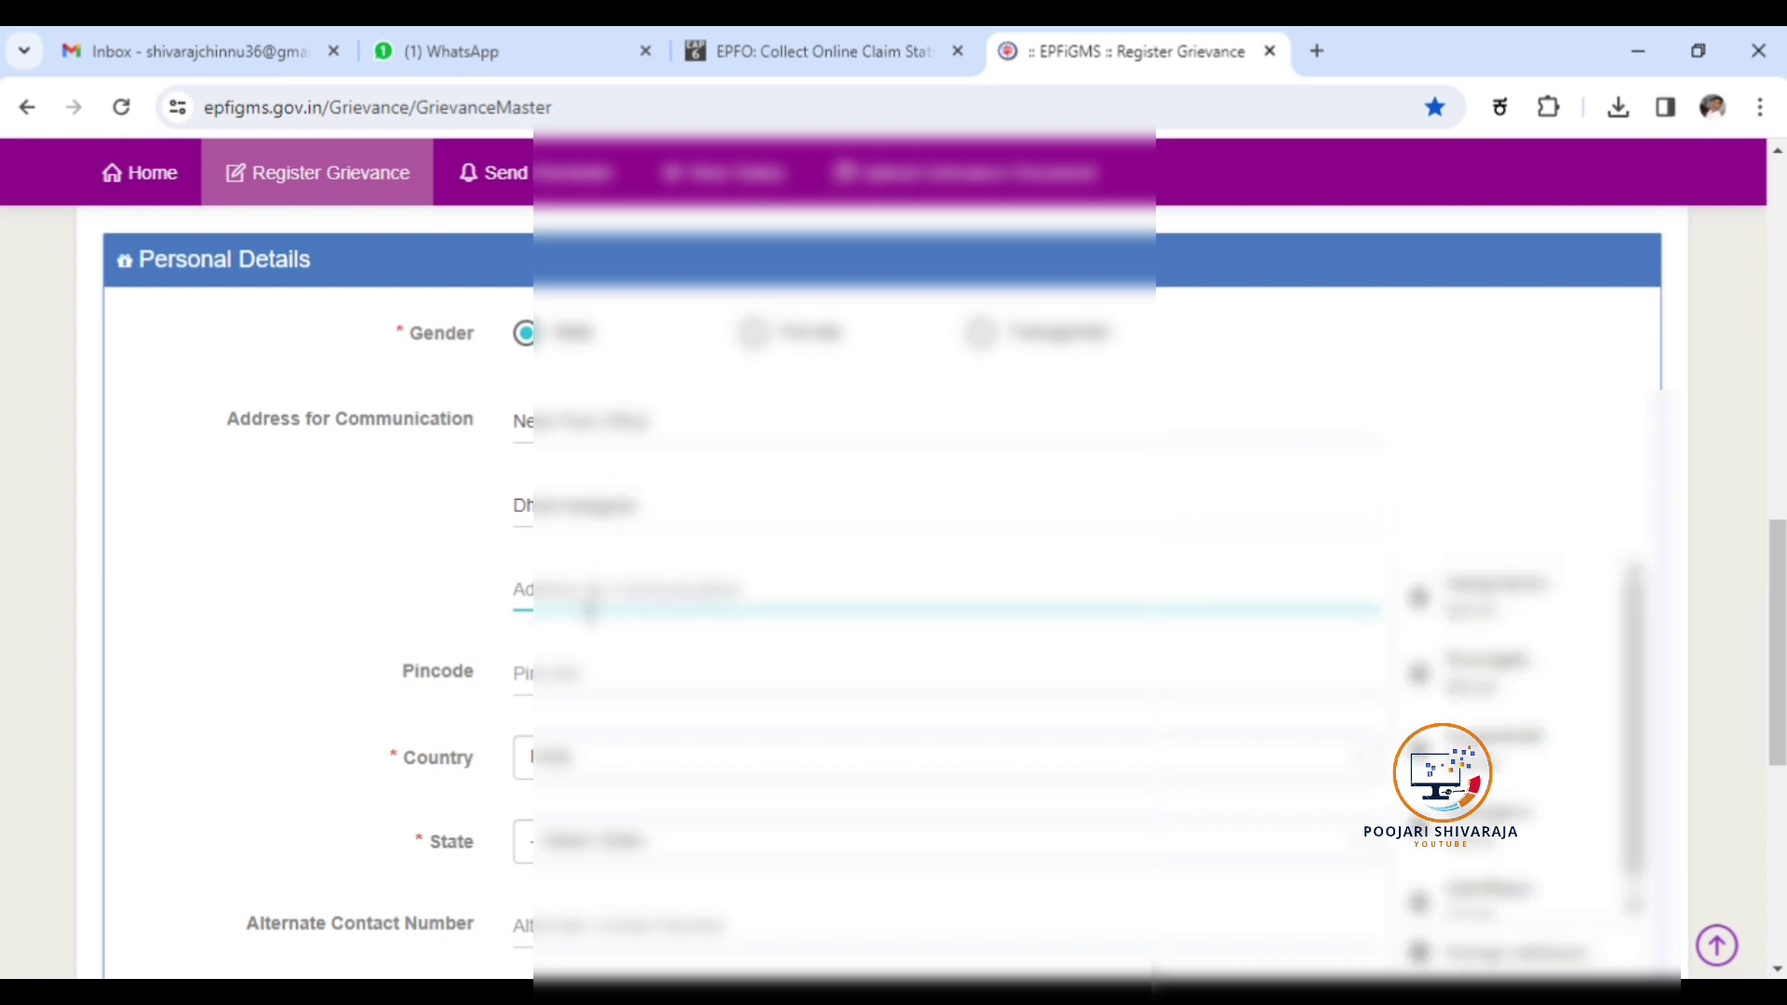
{"action": "type", "text": "Dh"}
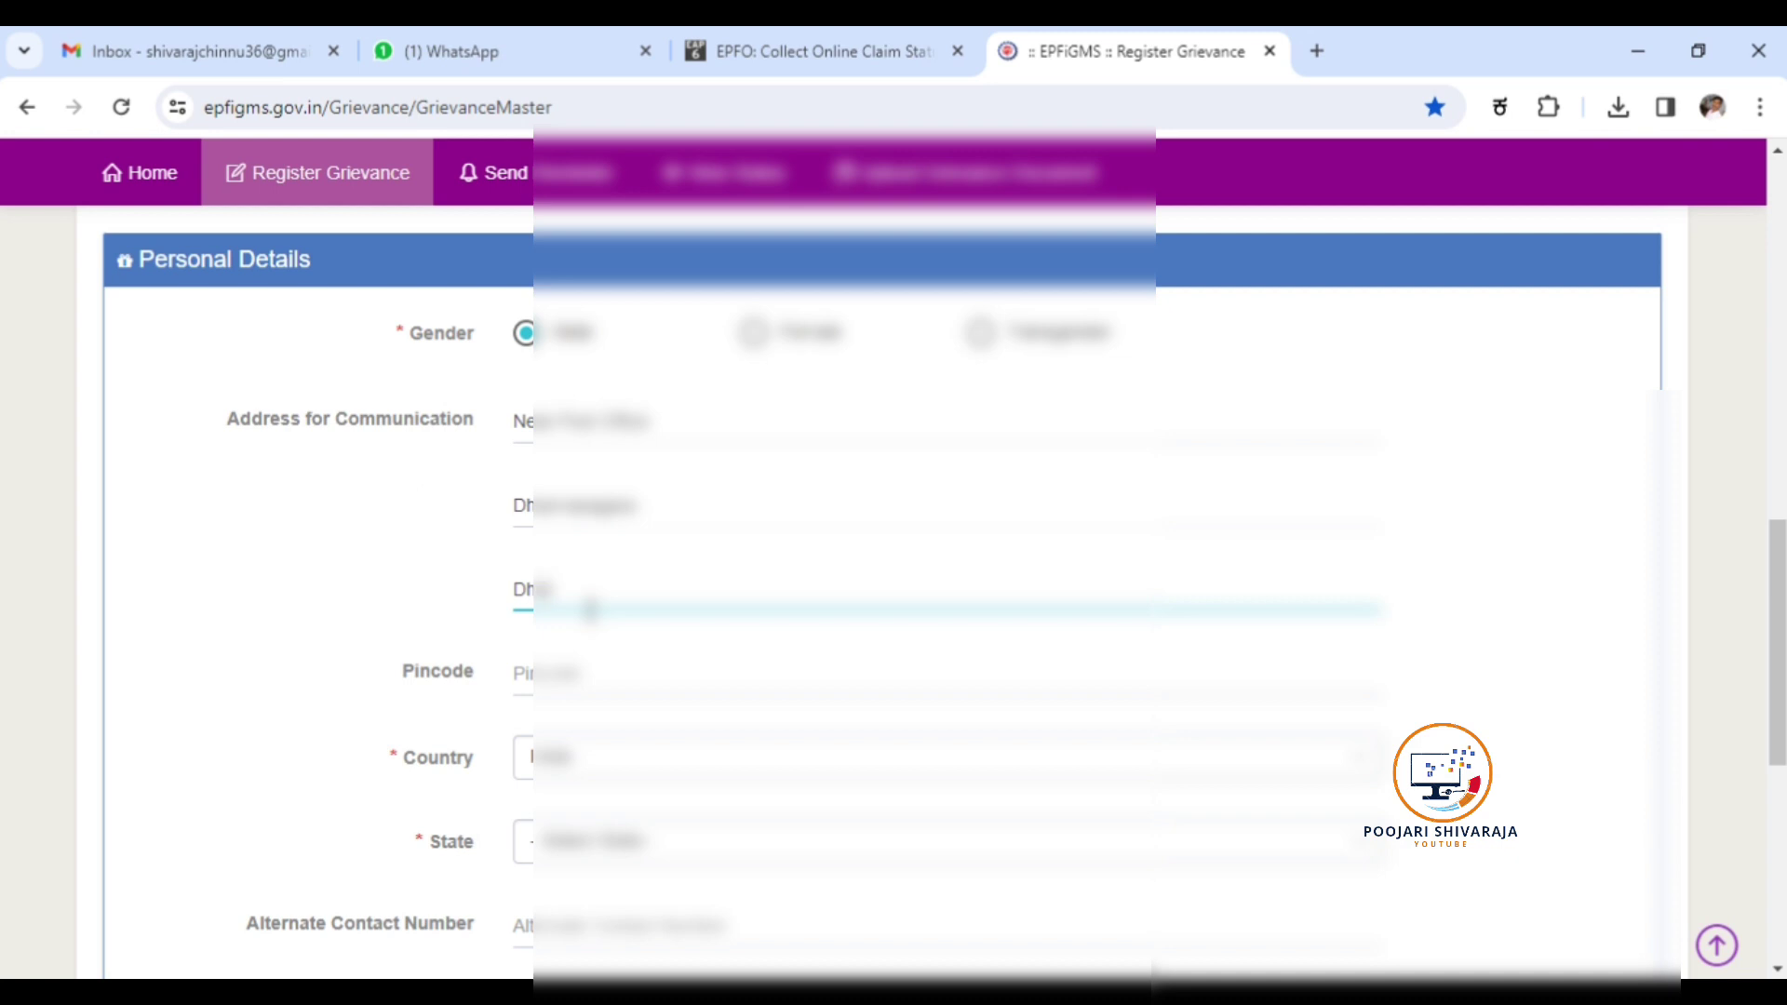
{"action": "type", "text": "armavaramu"}
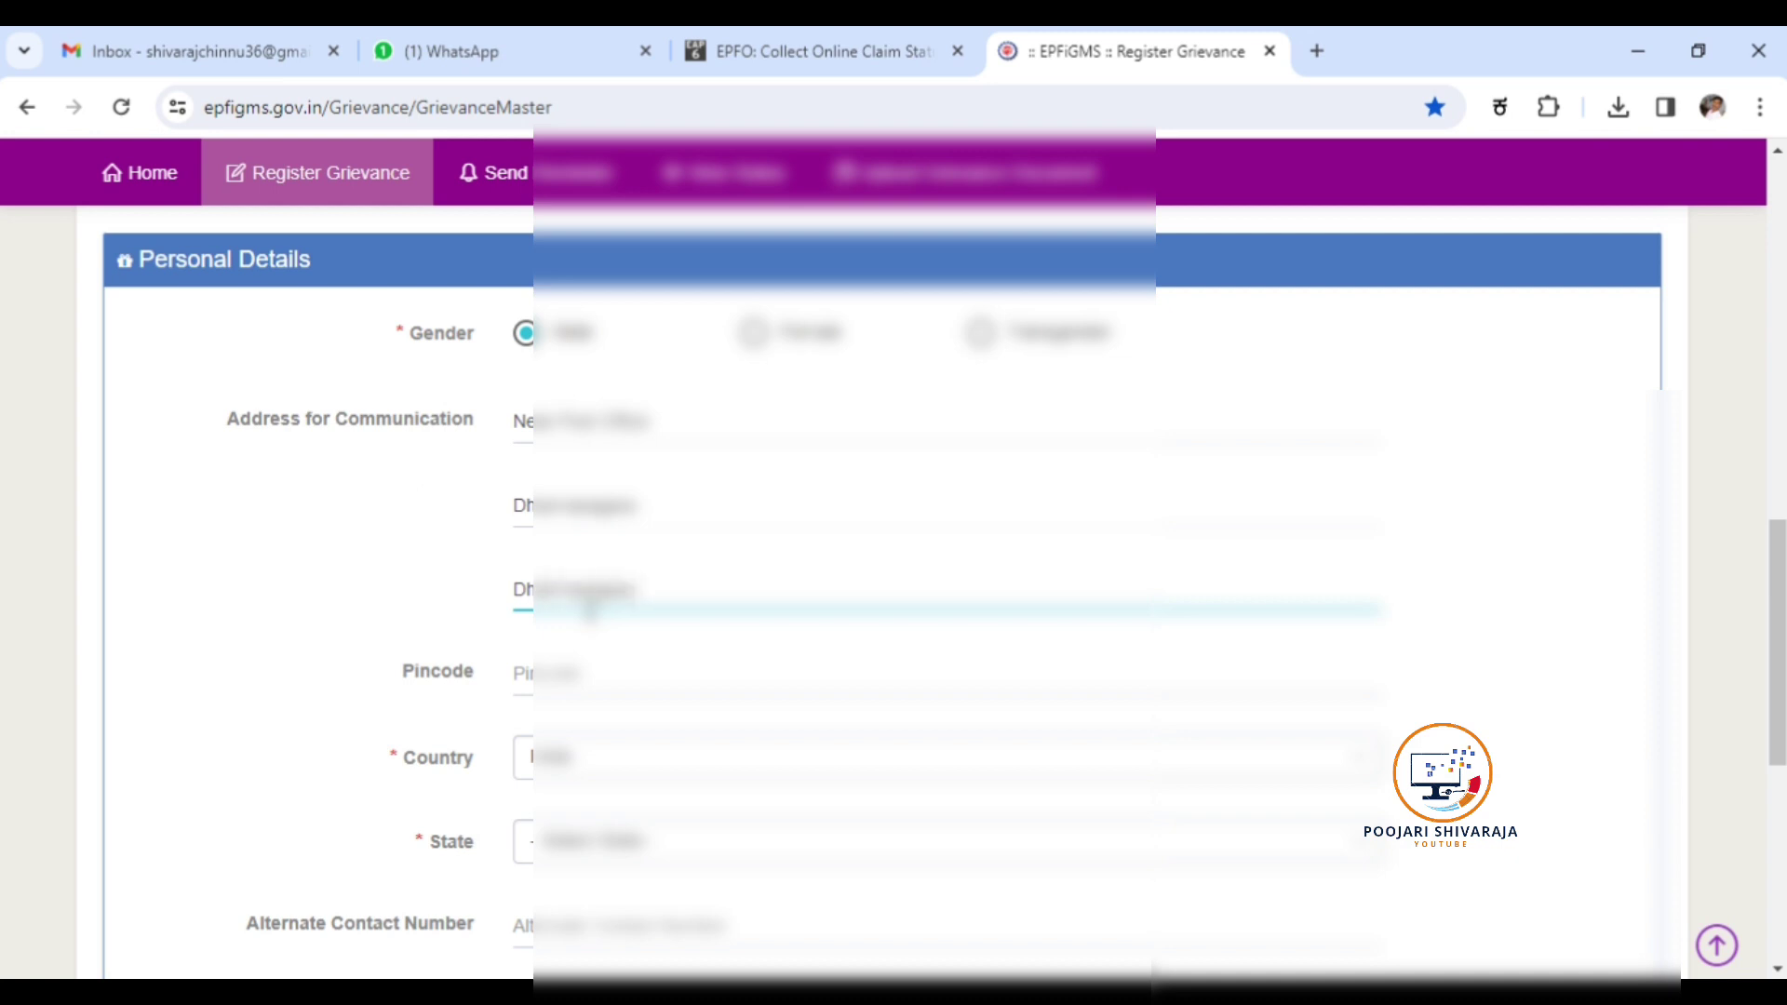
{"action": "left_click", "coordinate": [555, 689]}
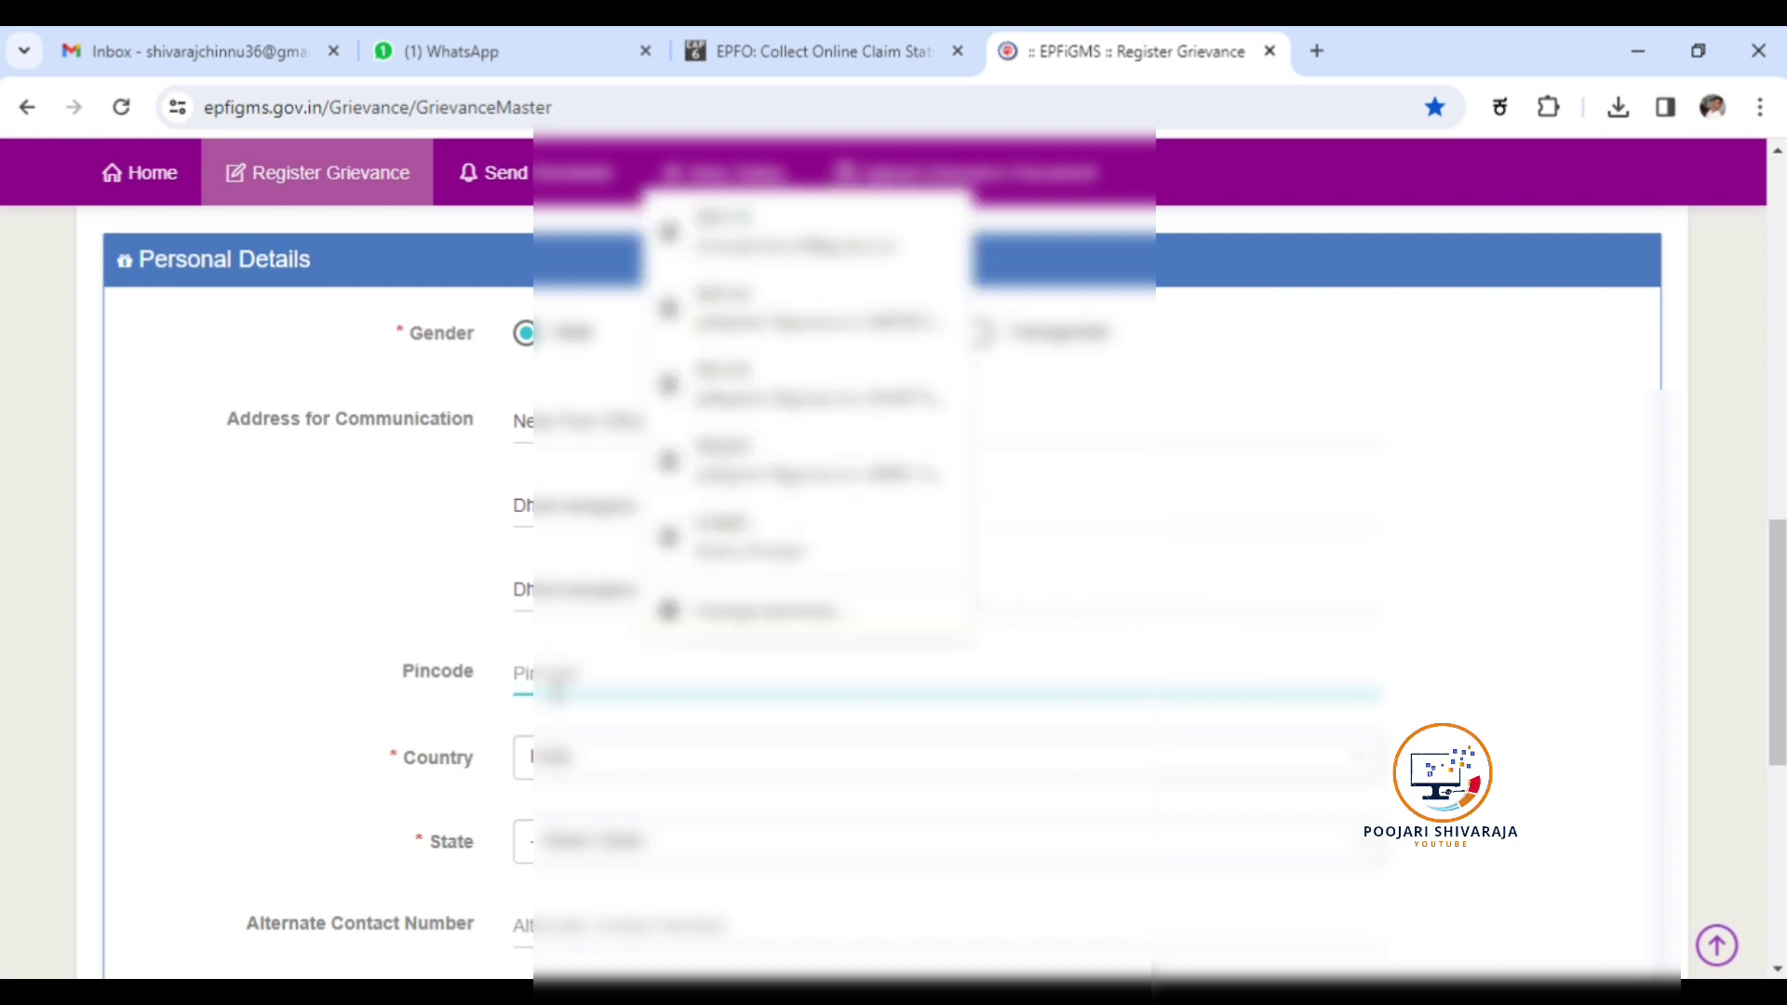
{"action": "type", "text": "58"}
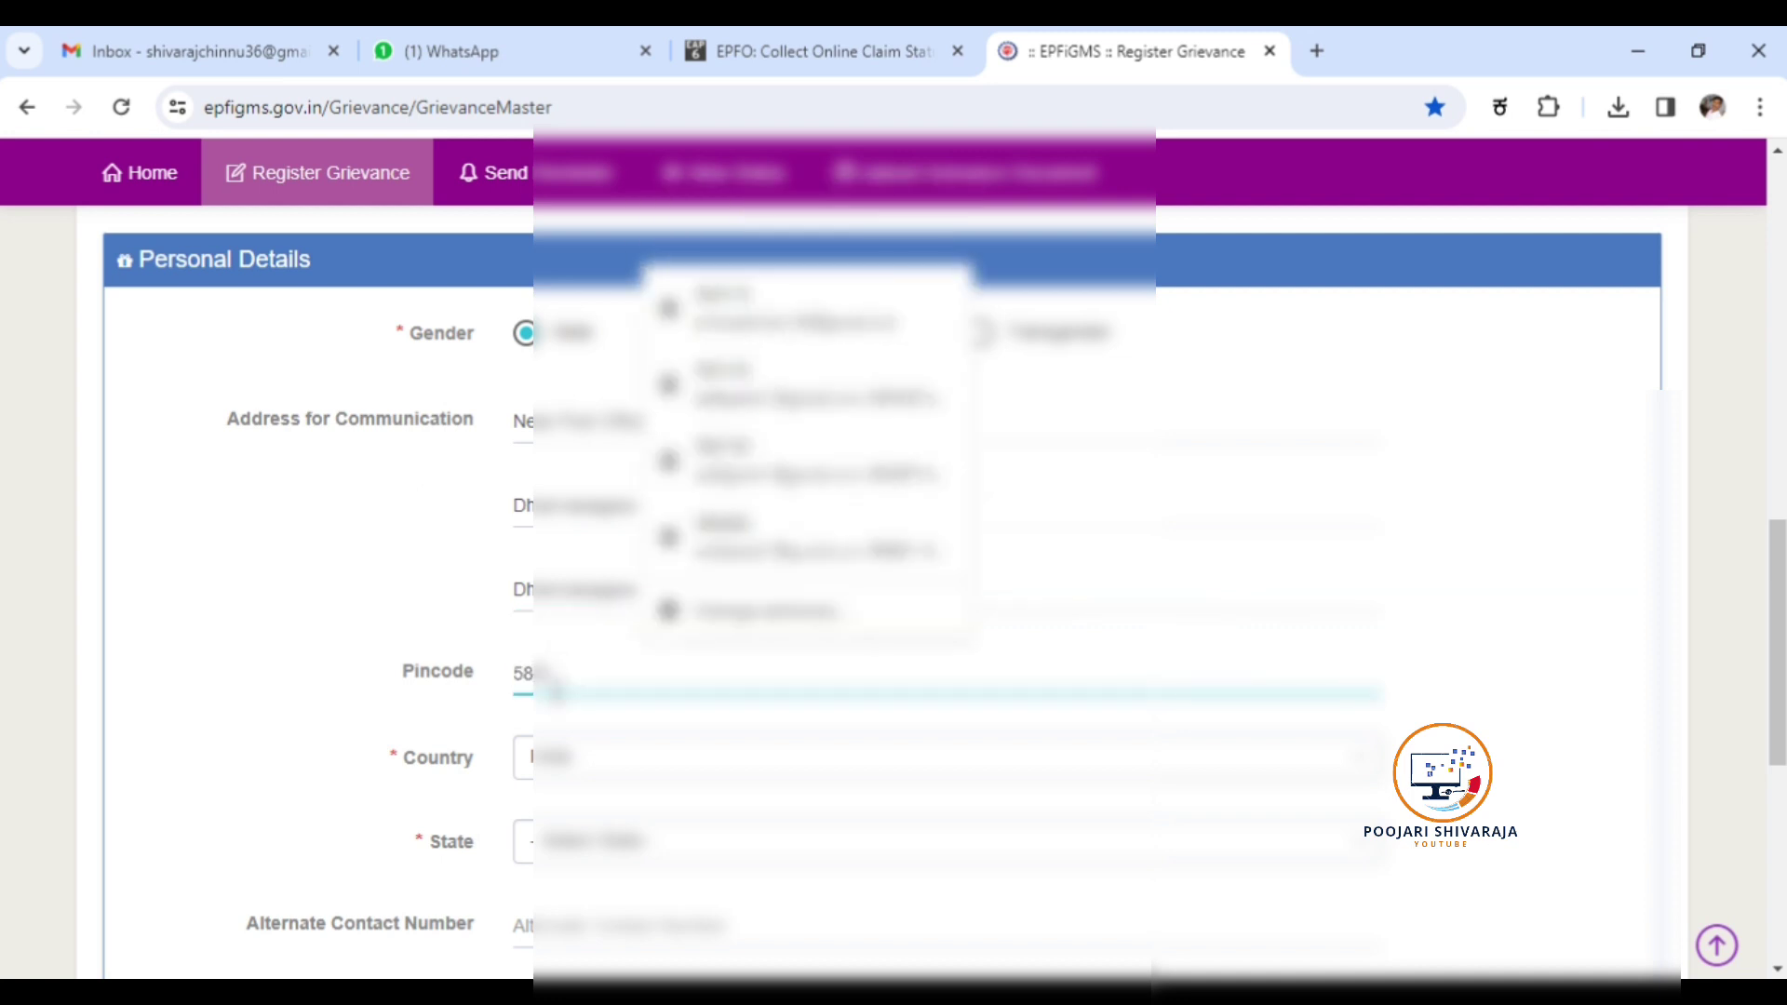
{"action": "type", "text": "000"}
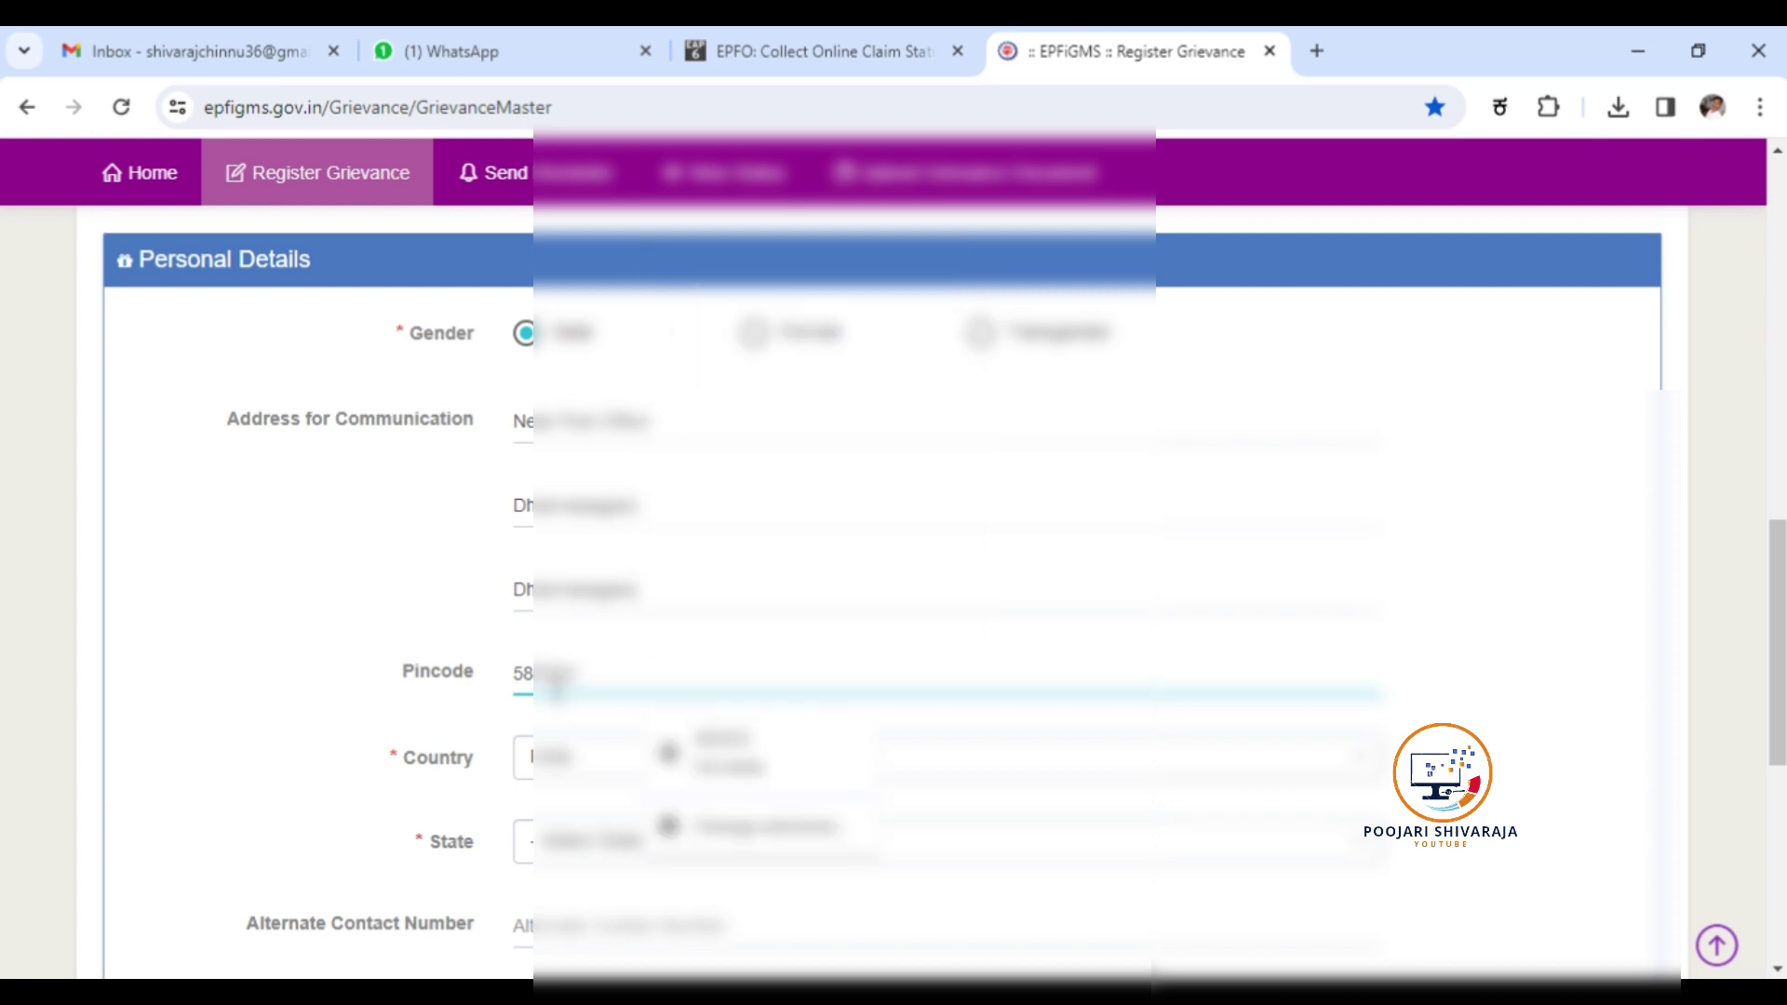
Set the State to Karnataka.
{"action": "left_click", "coordinate": [462, 738]}
{"action": "scroll", "coordinate": [559, 754], "scroll_direction": "down", "scroll_amount": 1}
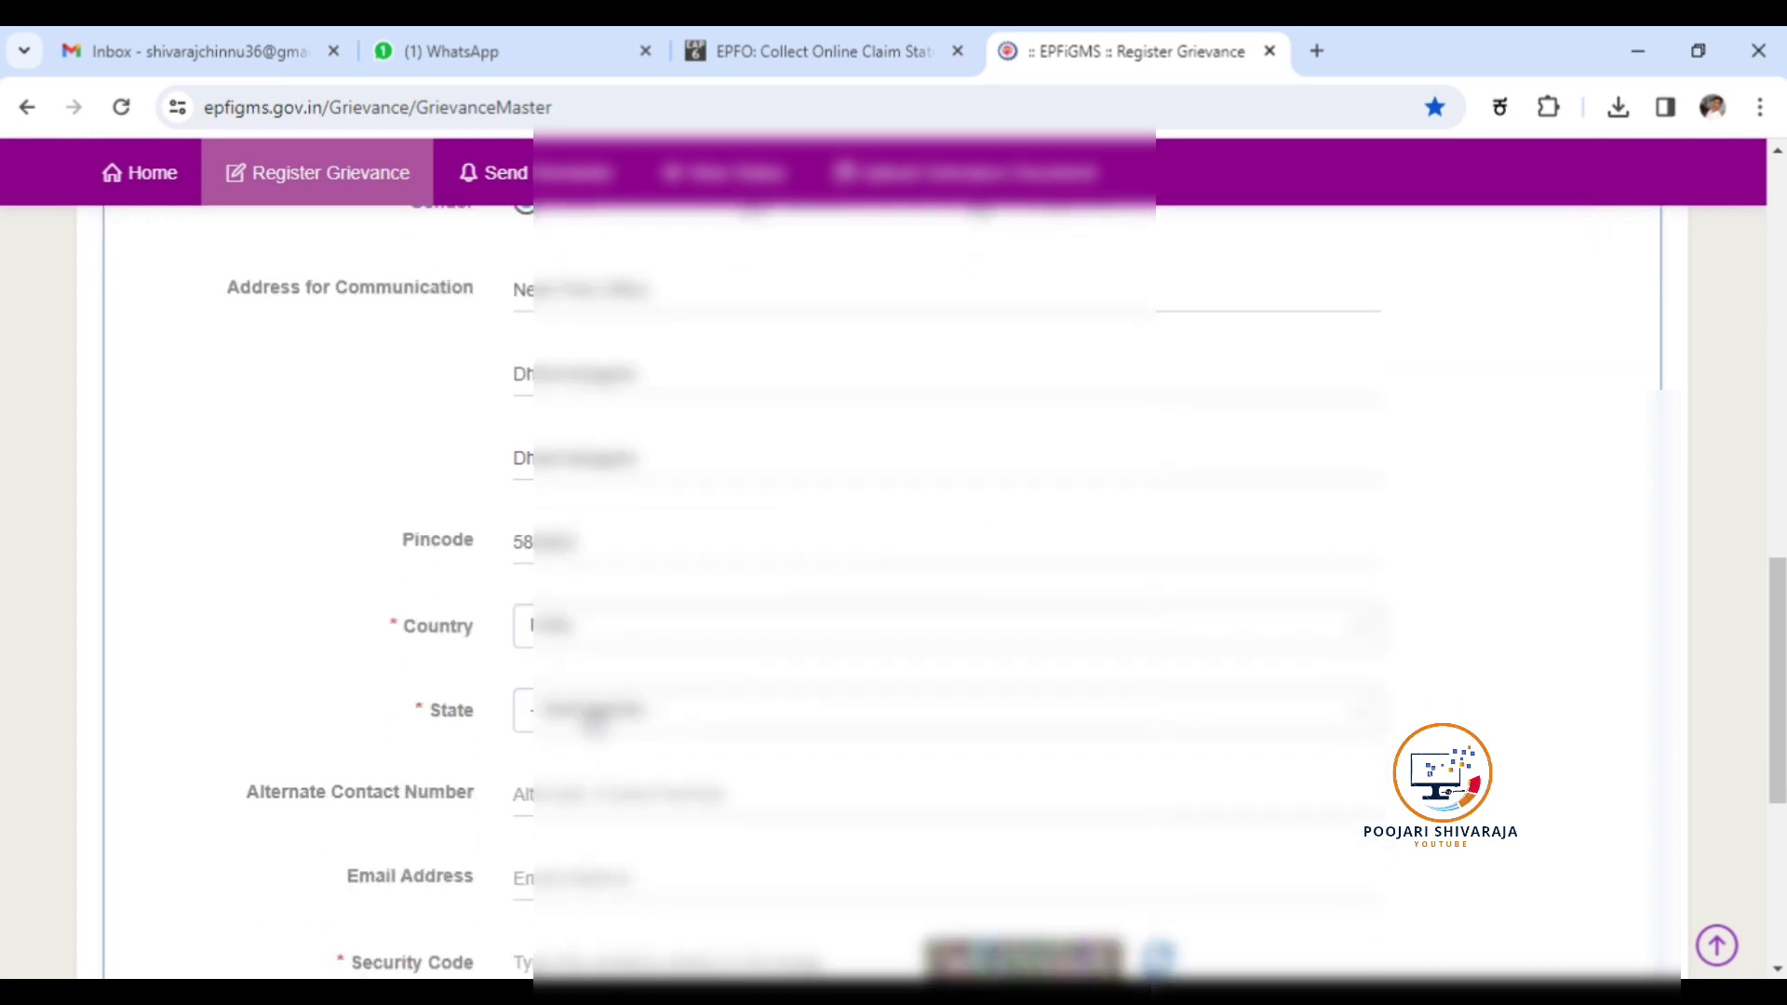
{"action": "left_click", "coordinate": [593, 719]}
{"action": "type", "text": "k"}
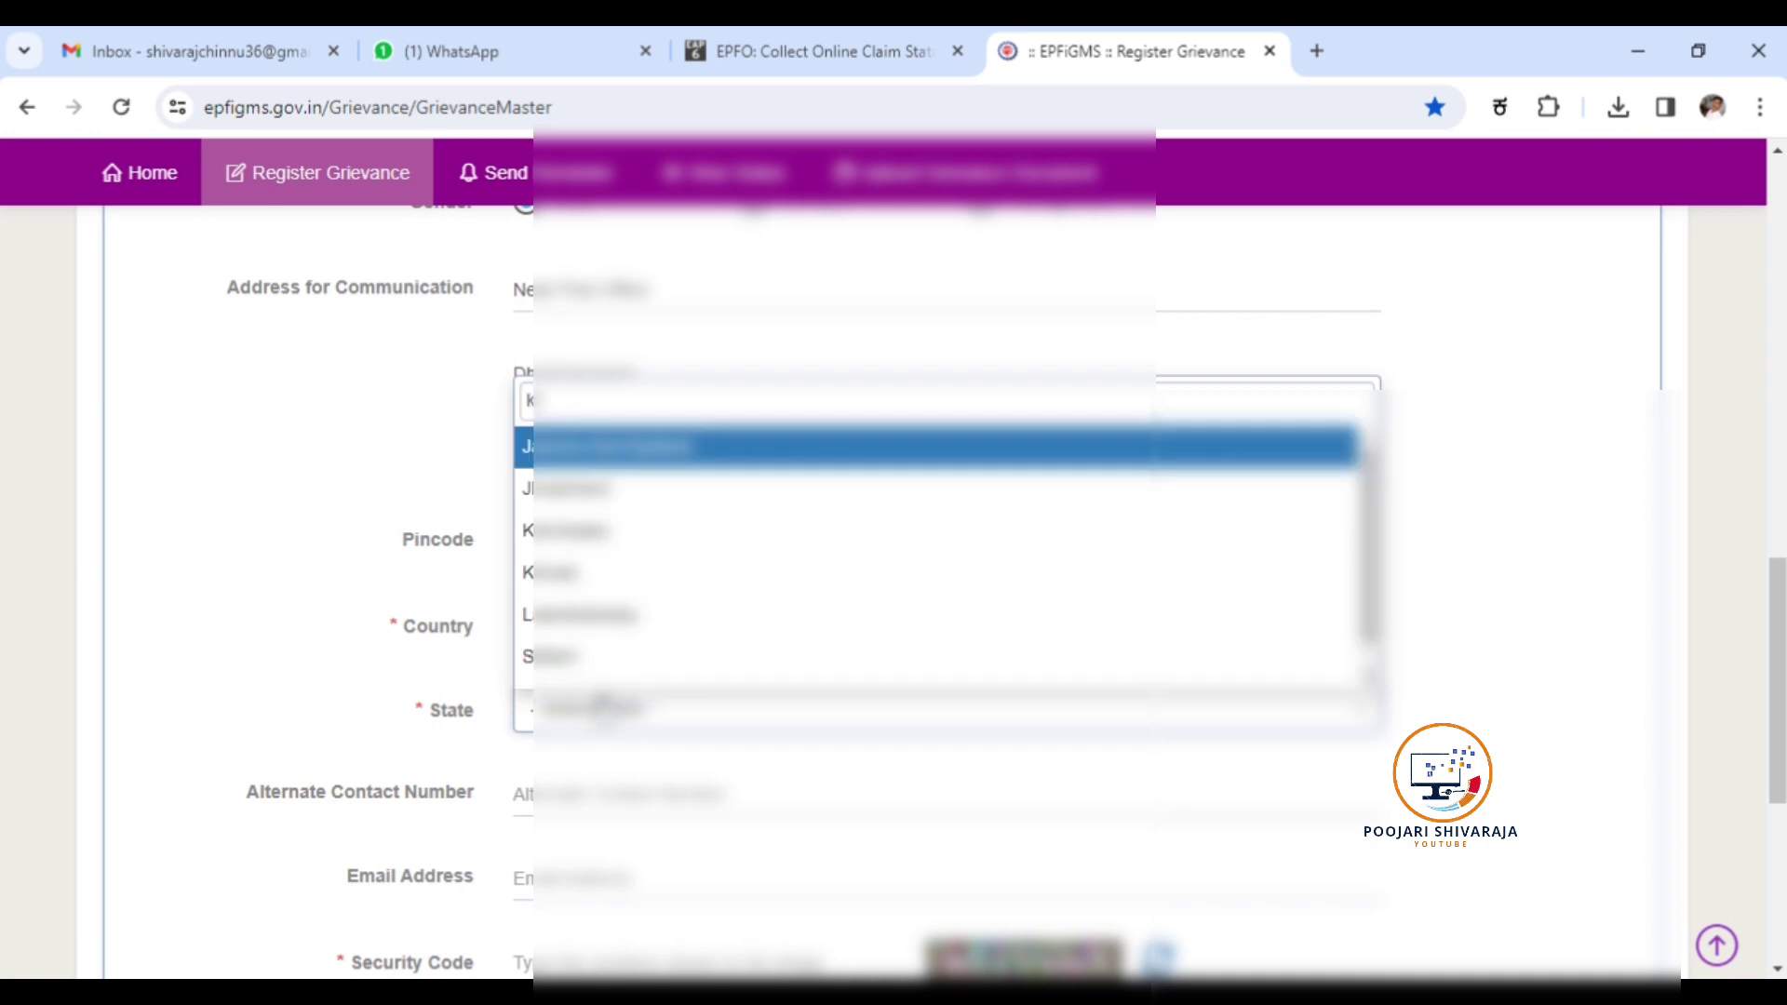
{"action": "left_click", "coordinate": [593, 538]}
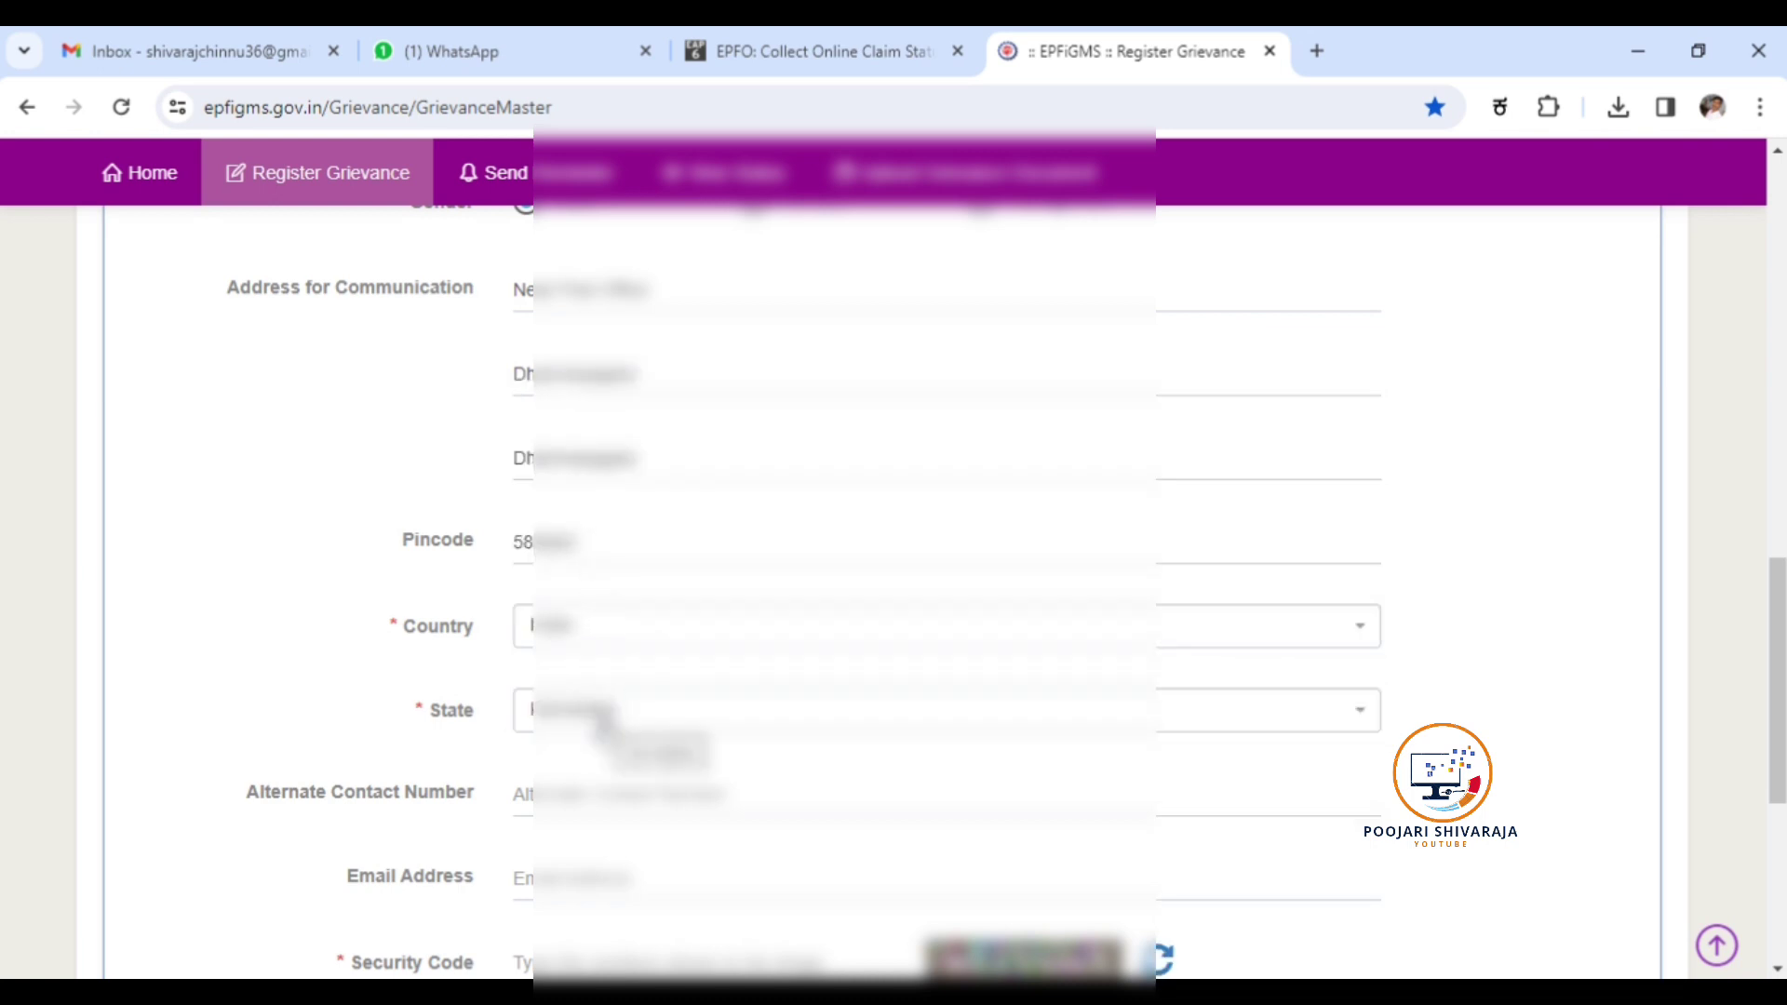
Enter the alternate contact number and fill the email address from the saved autofill suggestion.
{"action": "scroll", "coordinate": [579, 793], "scroll_direction": "down", "scroll_amount": 1}
{"action": "scroll", "coordinate": [579, 794], "scroll_direction": "down", "scroll_amount": 1}
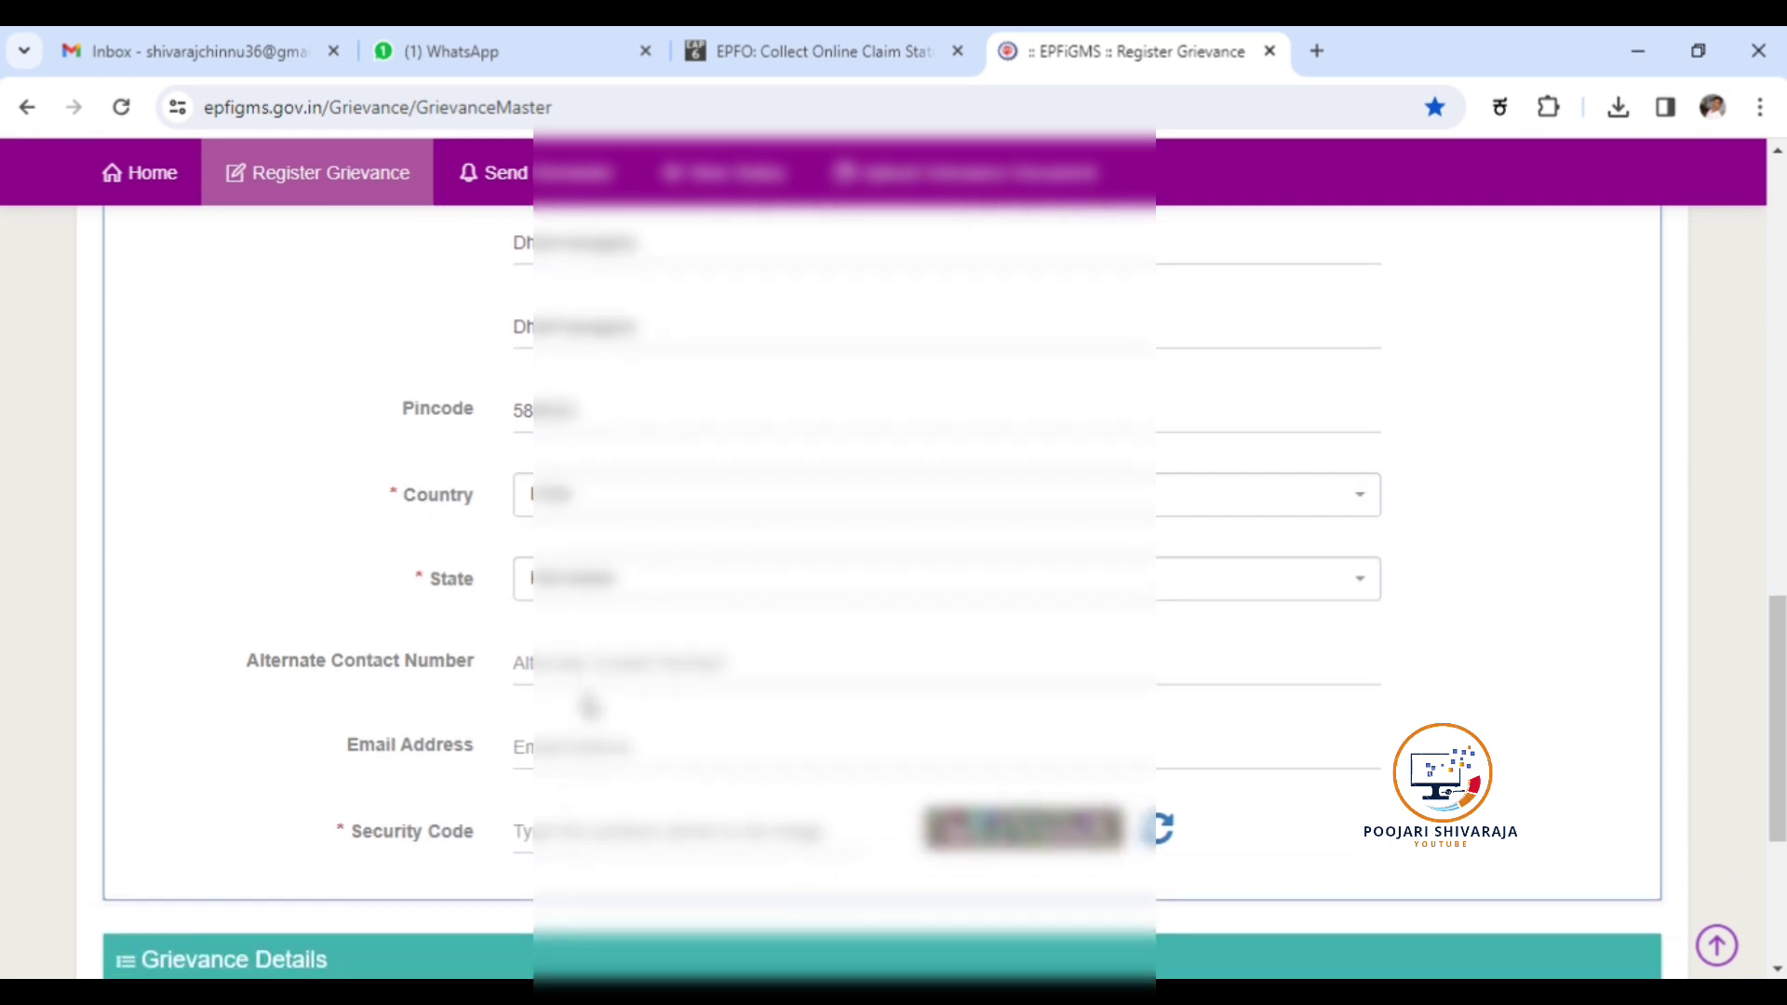
{"action": "left_click", "coordinate": [590, 684]}
{"action": "type", "text": "70"}
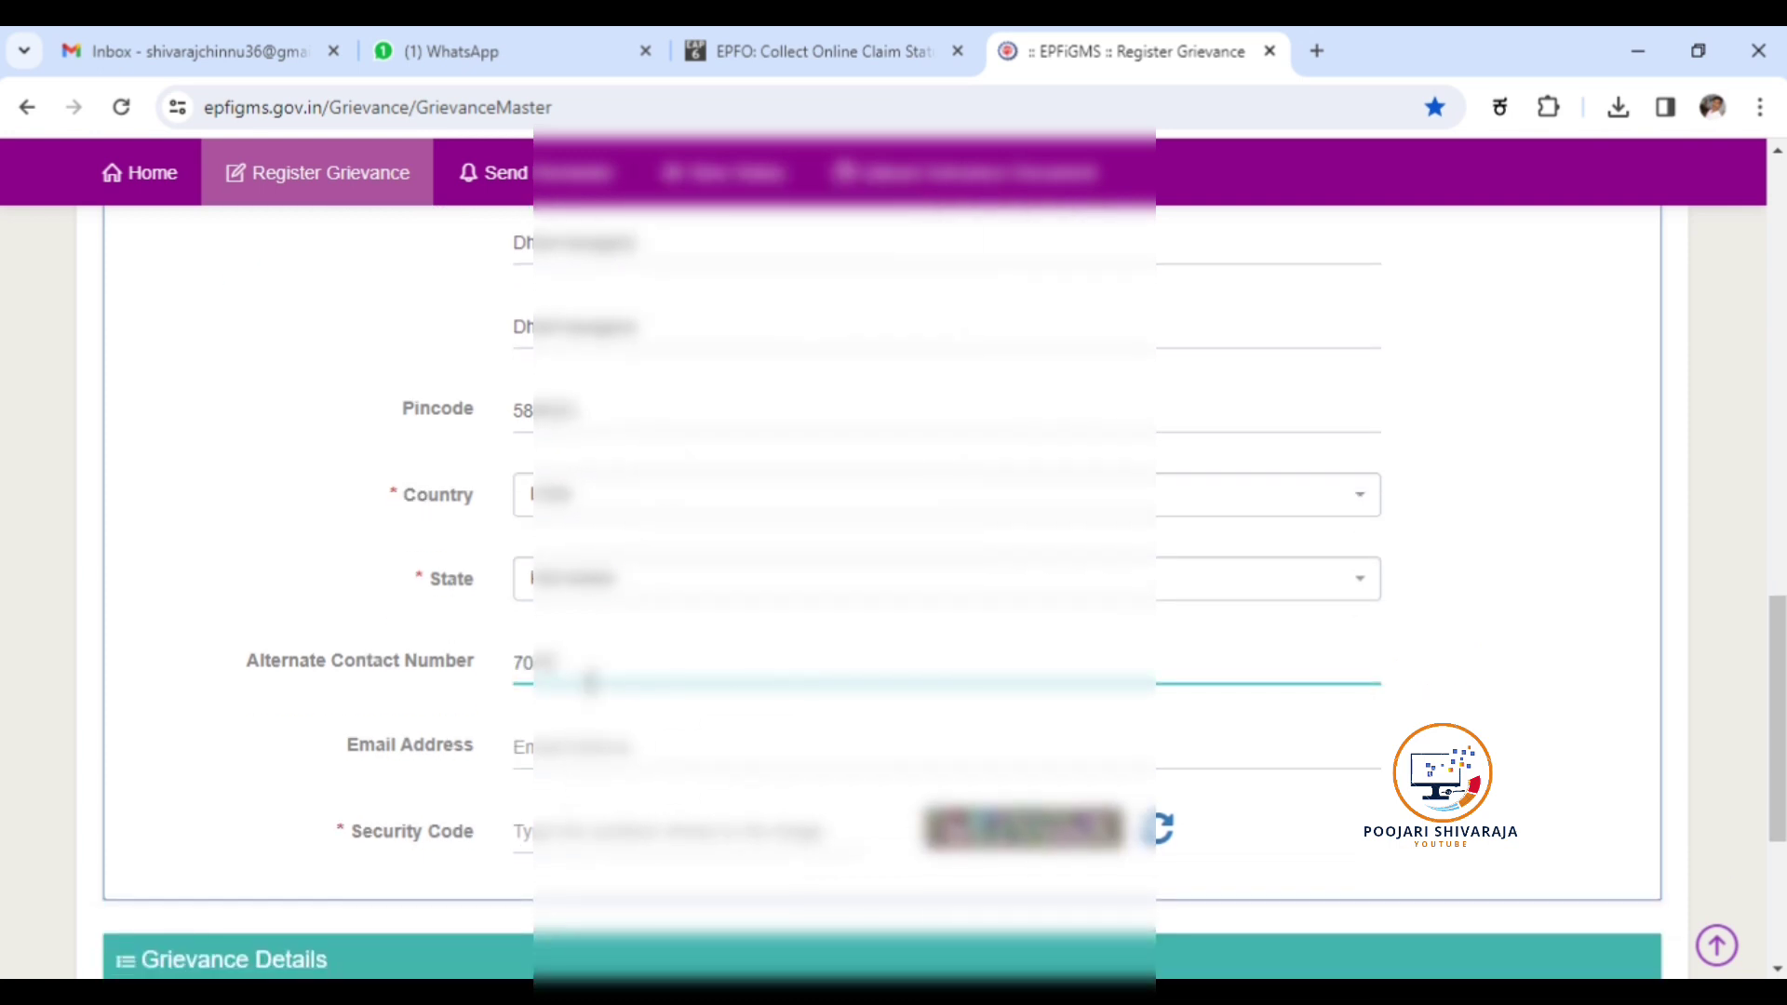
{"action": "type", "text": "000000"}
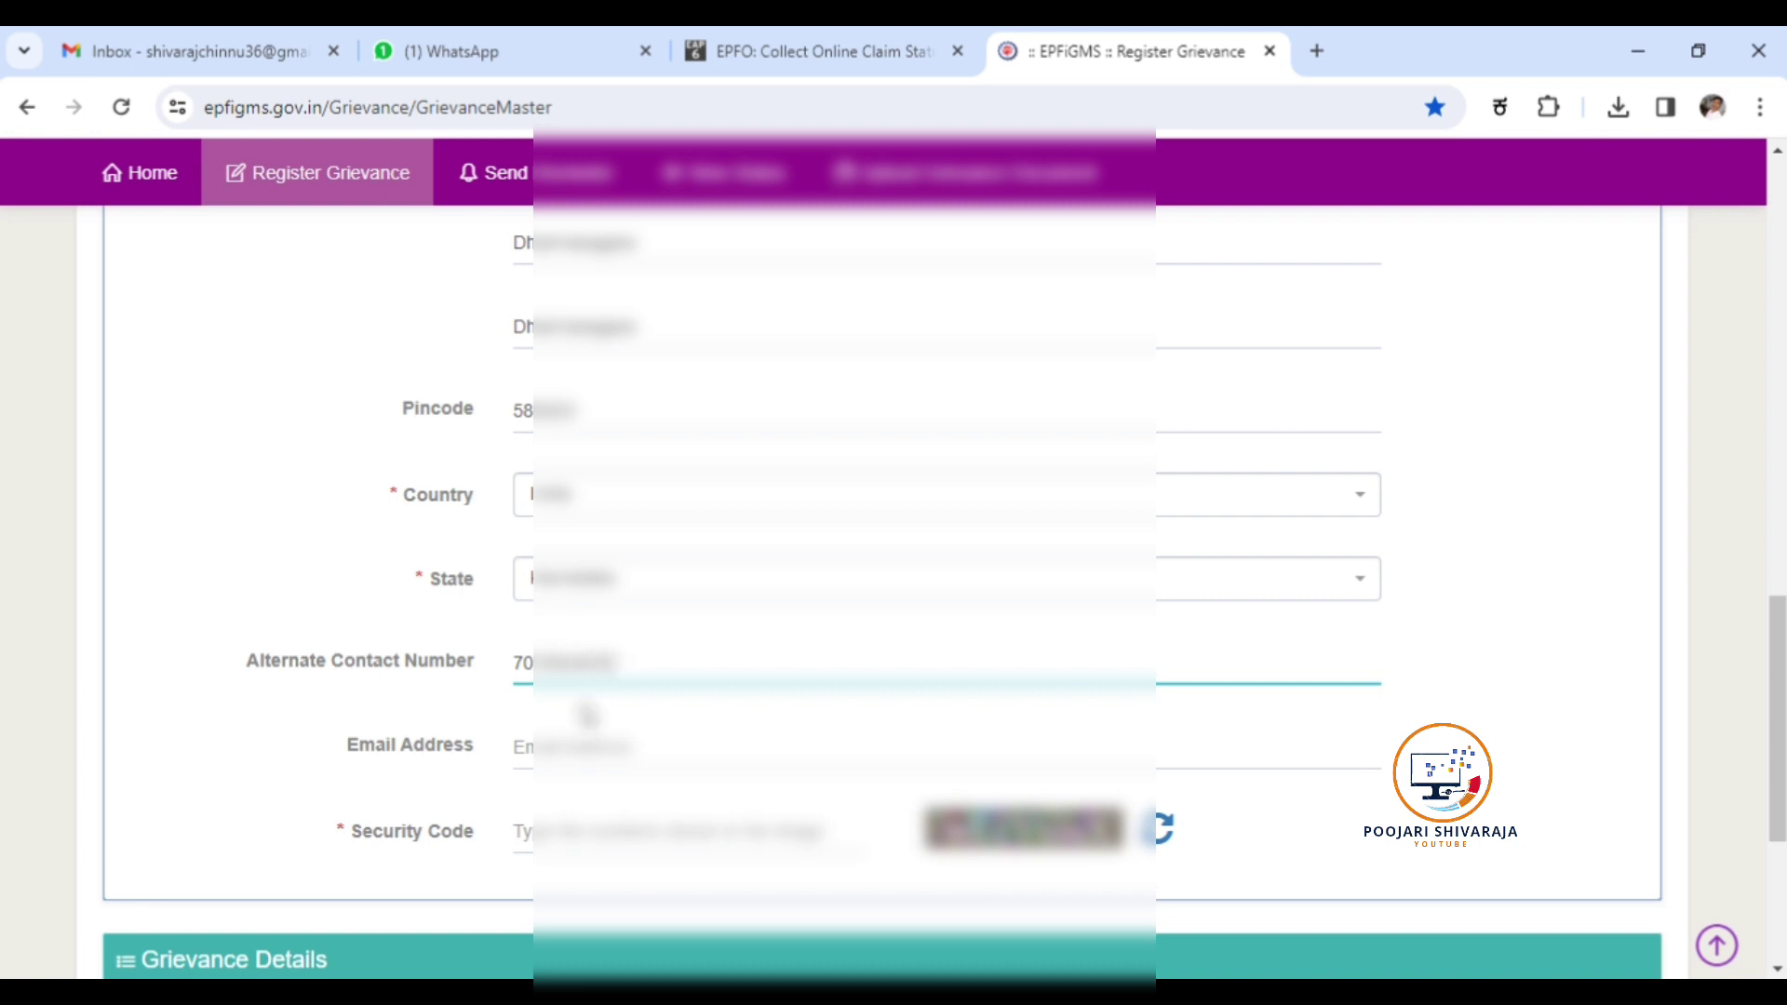
{"action": "left_click", "coordinate": [582, 752]}
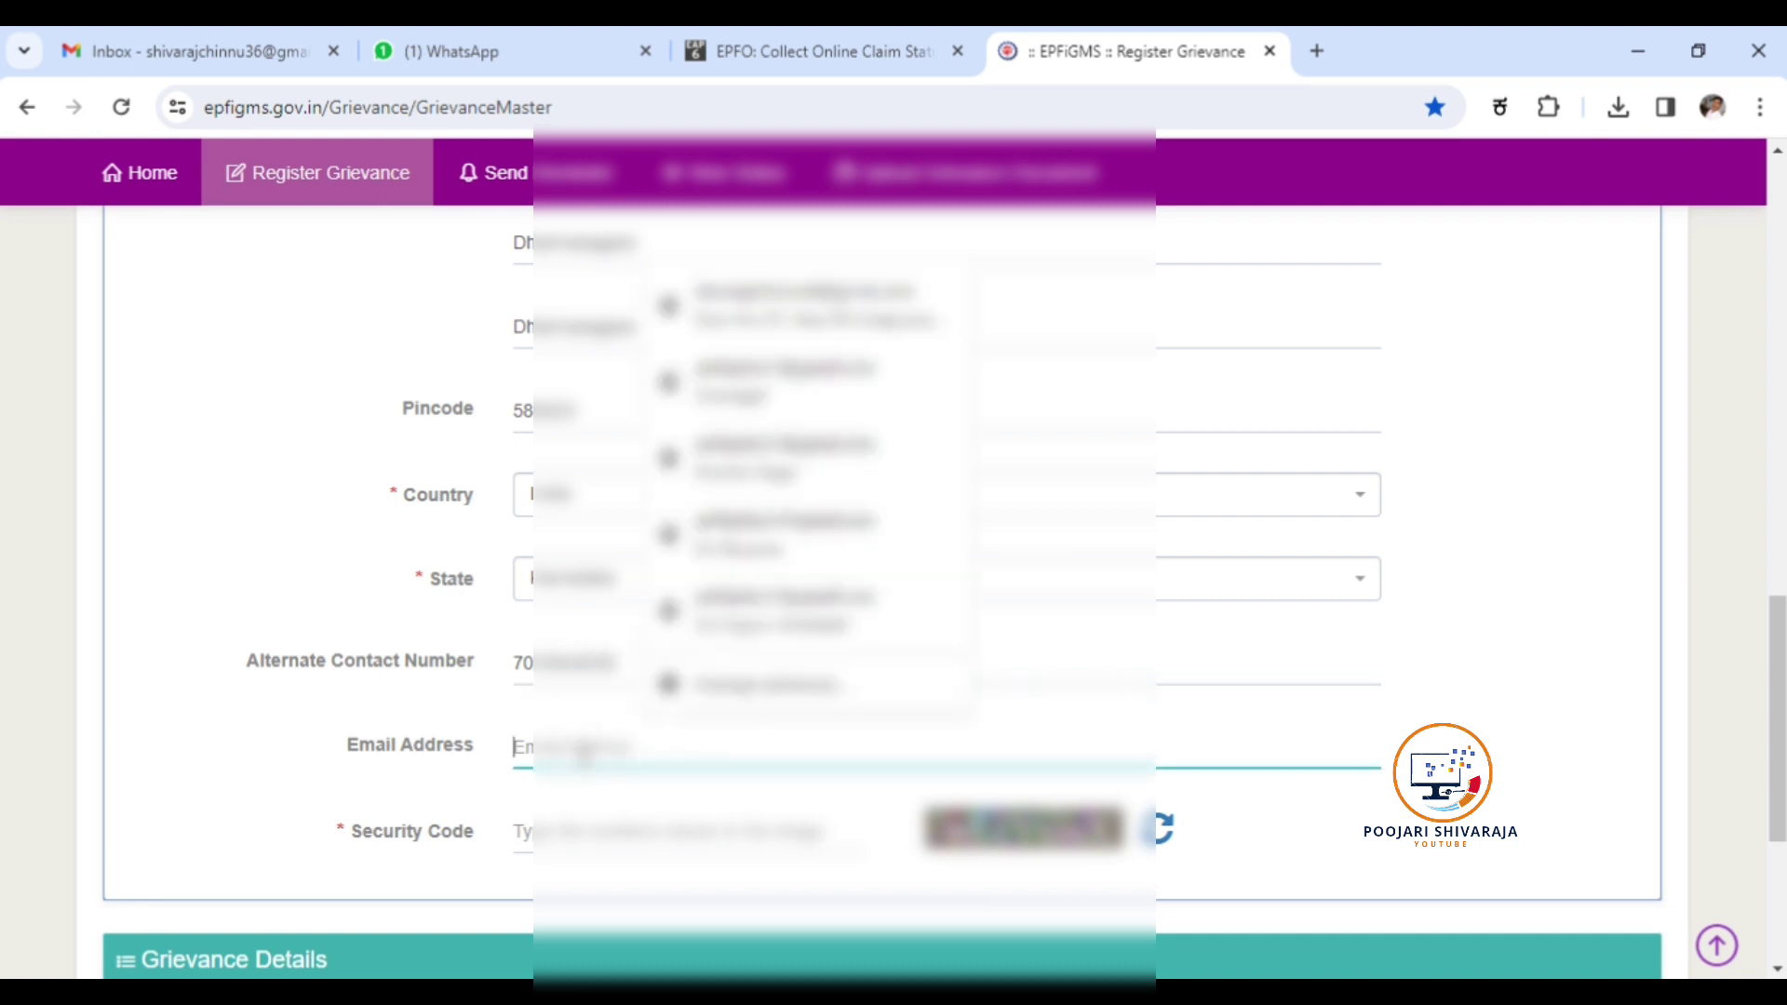
{"action": "left_click", "coordinate": [848, 391]}
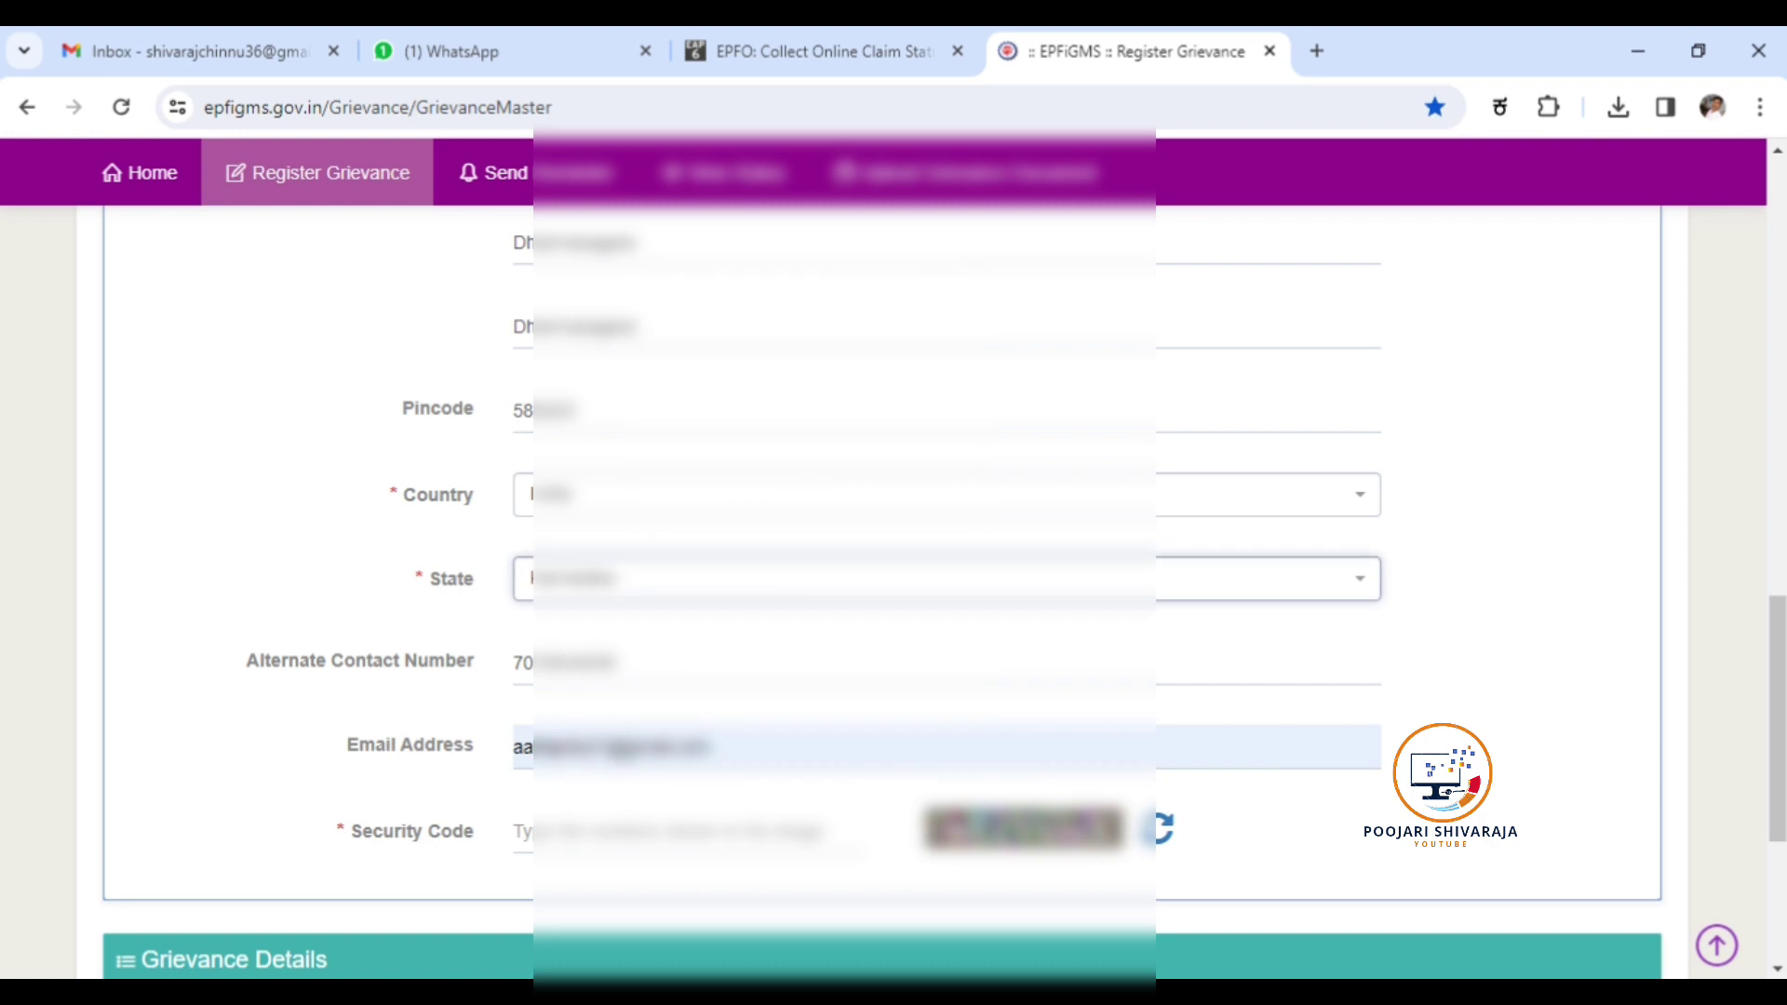
Enter the security code shown in the image, then switch to the EPFO claim status tab.
{"action": "left_click", "coordinate": [517, 831]}
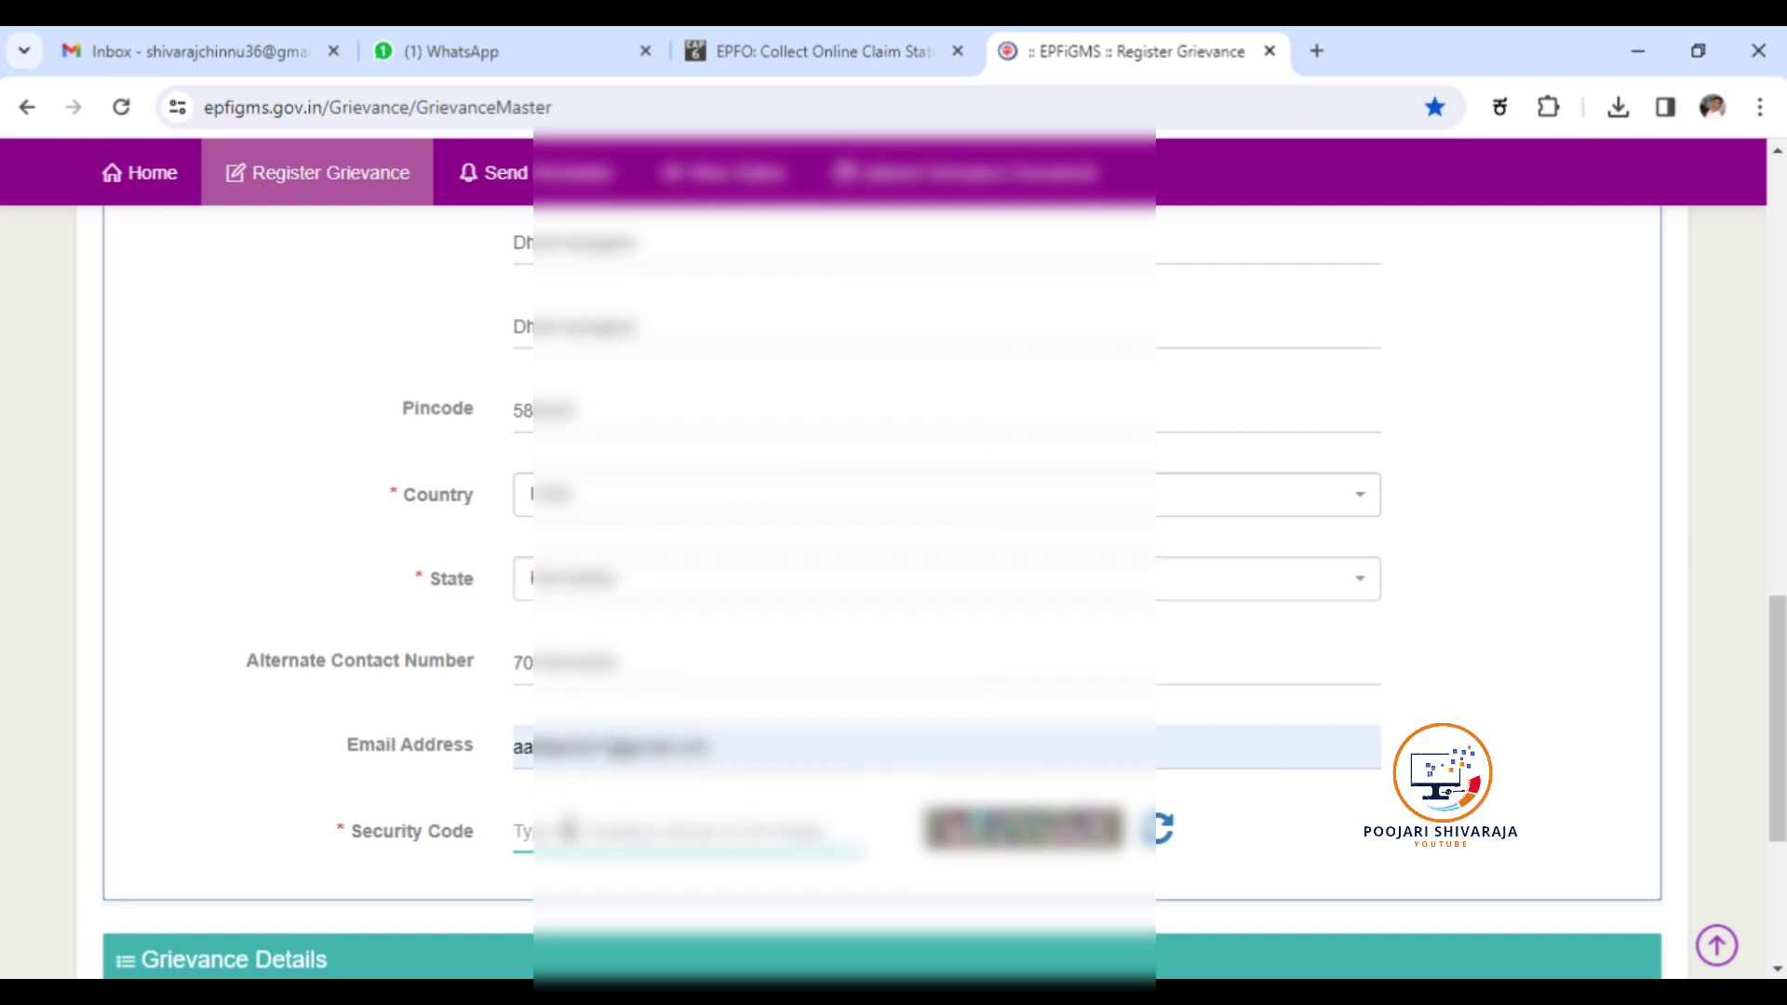
{"action": "type", "text": "wE"}
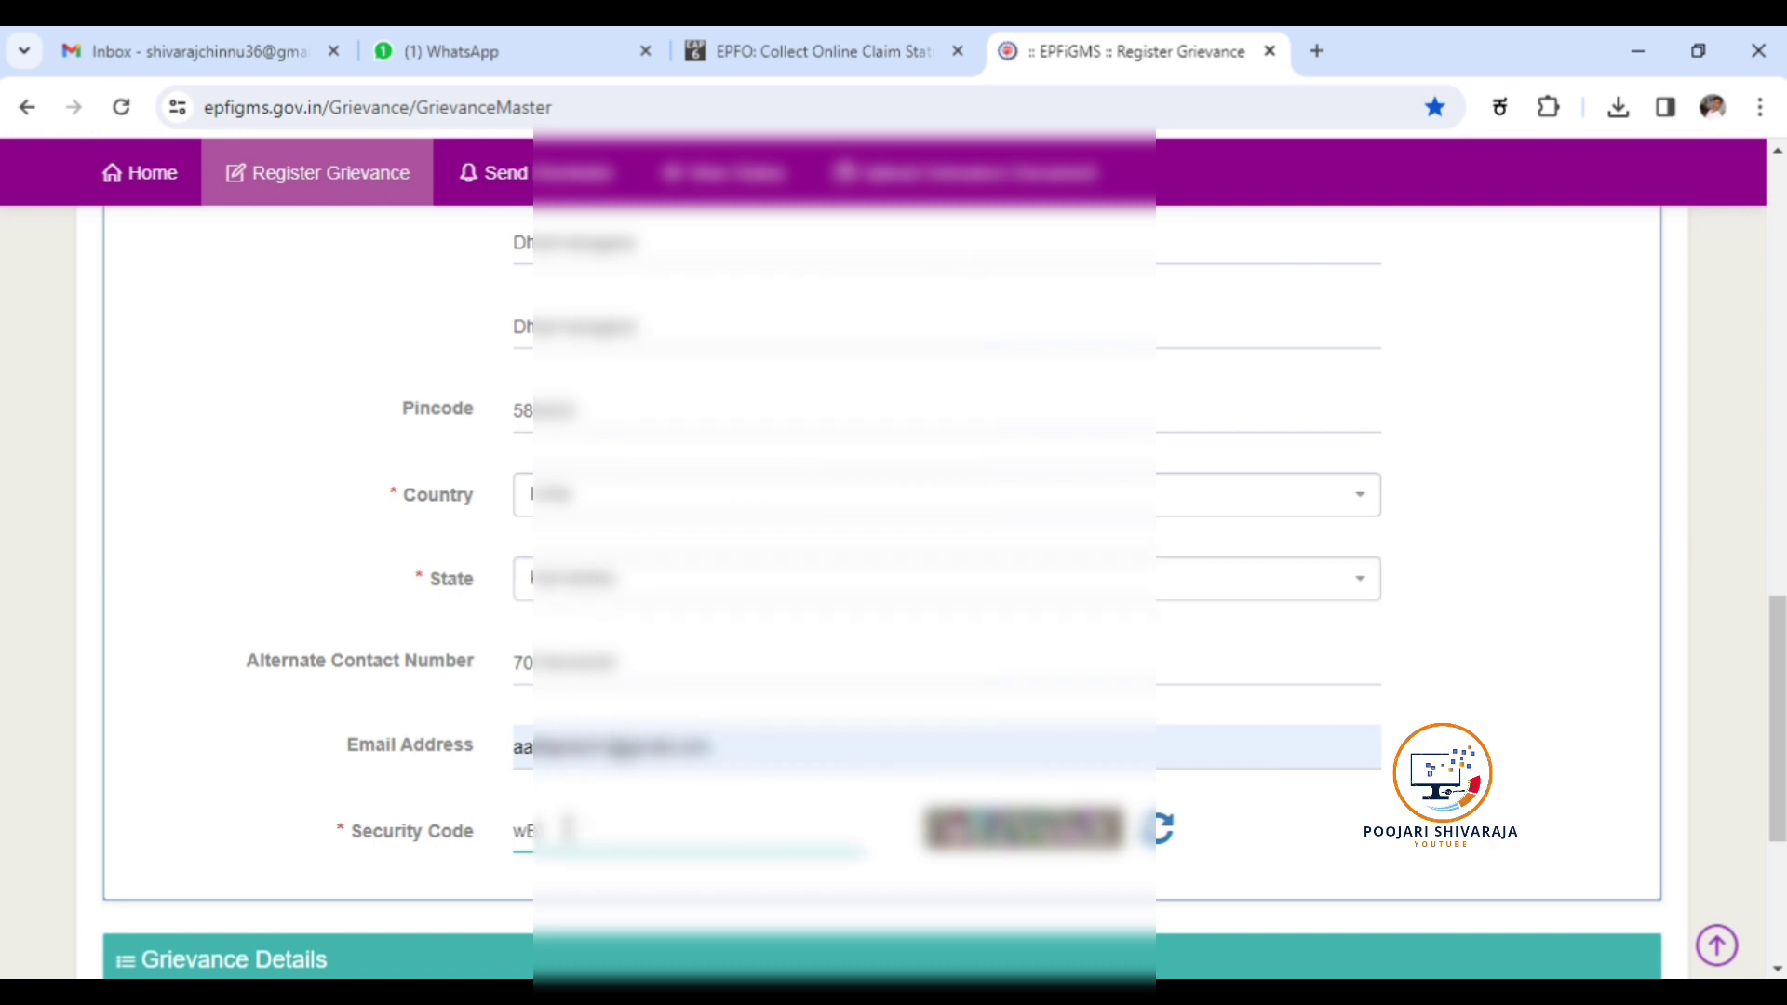
{"action": "type", "text": "3xx"}
{"action": "type", "text": "x"}
{"action": "scroll", "coordinate": [651, 801], "scroll_direction": "down", "scroll_amount": 3}
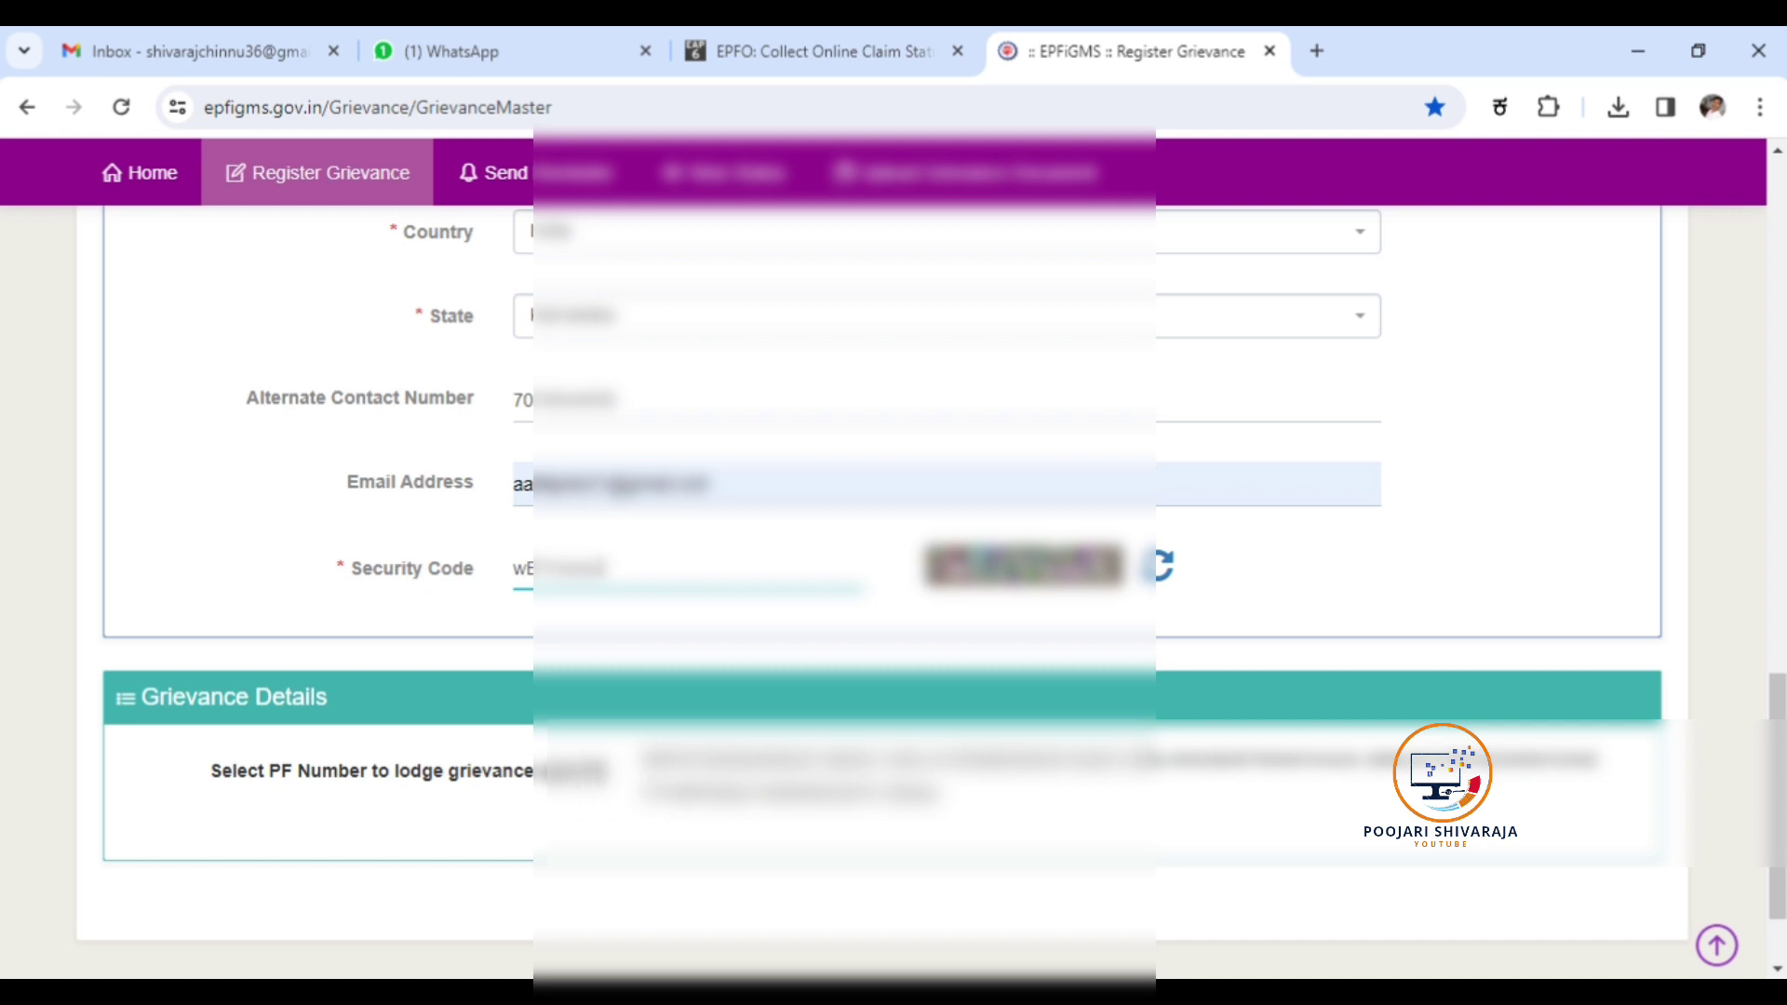
{"action": "left_click", "coordinate": [780, 54]}
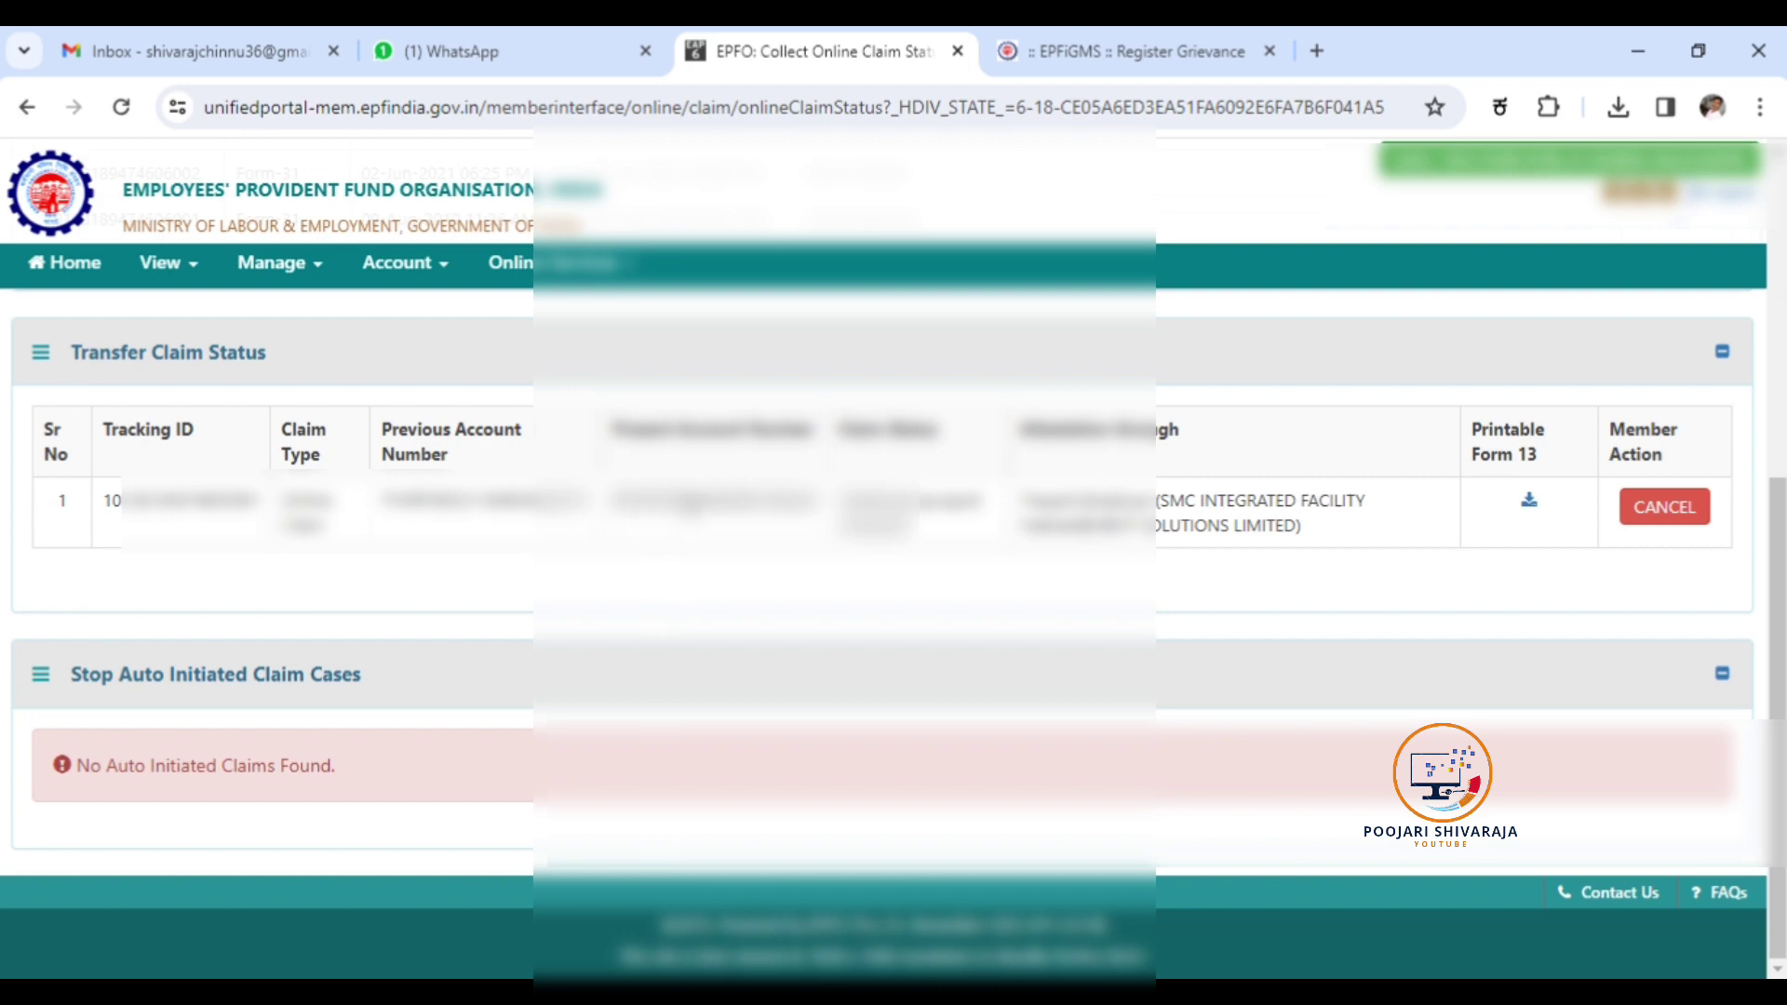
Back in EPFiGMS, select the PF number to lodge the grievance against.
{"action": "left_click", "coordinate": [1076, 62]}
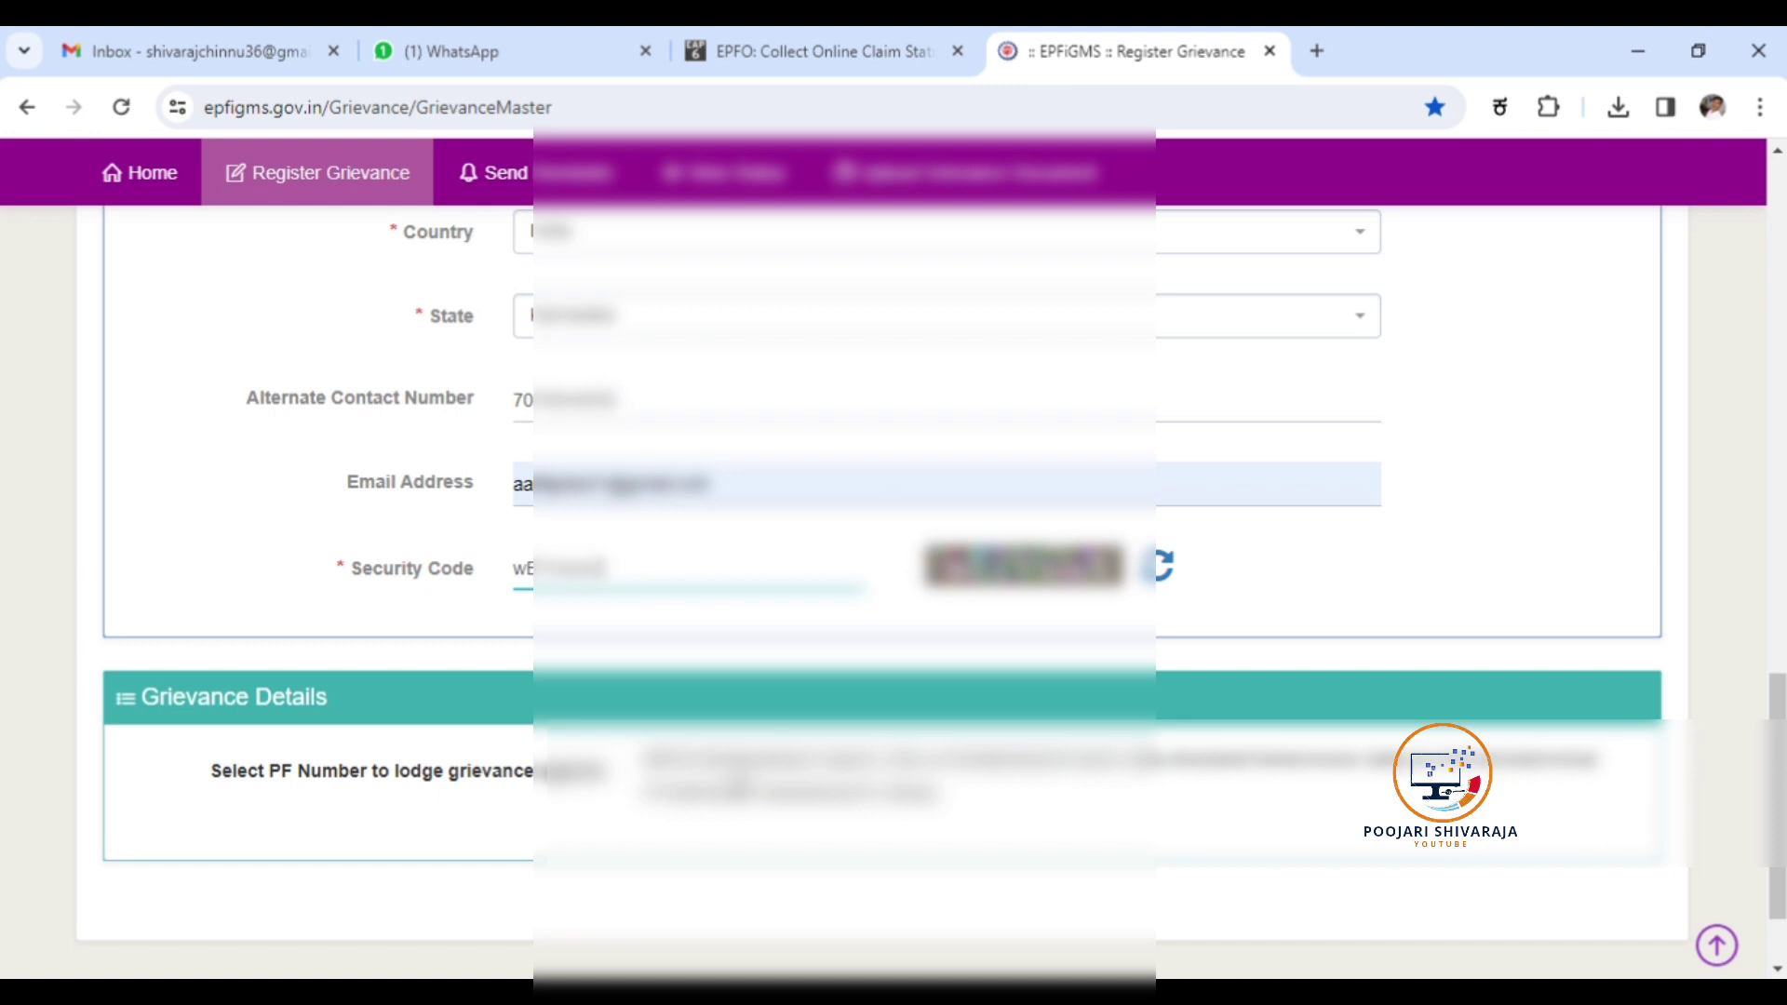
{"action": "left_click", "coordinate": [730, 759]}
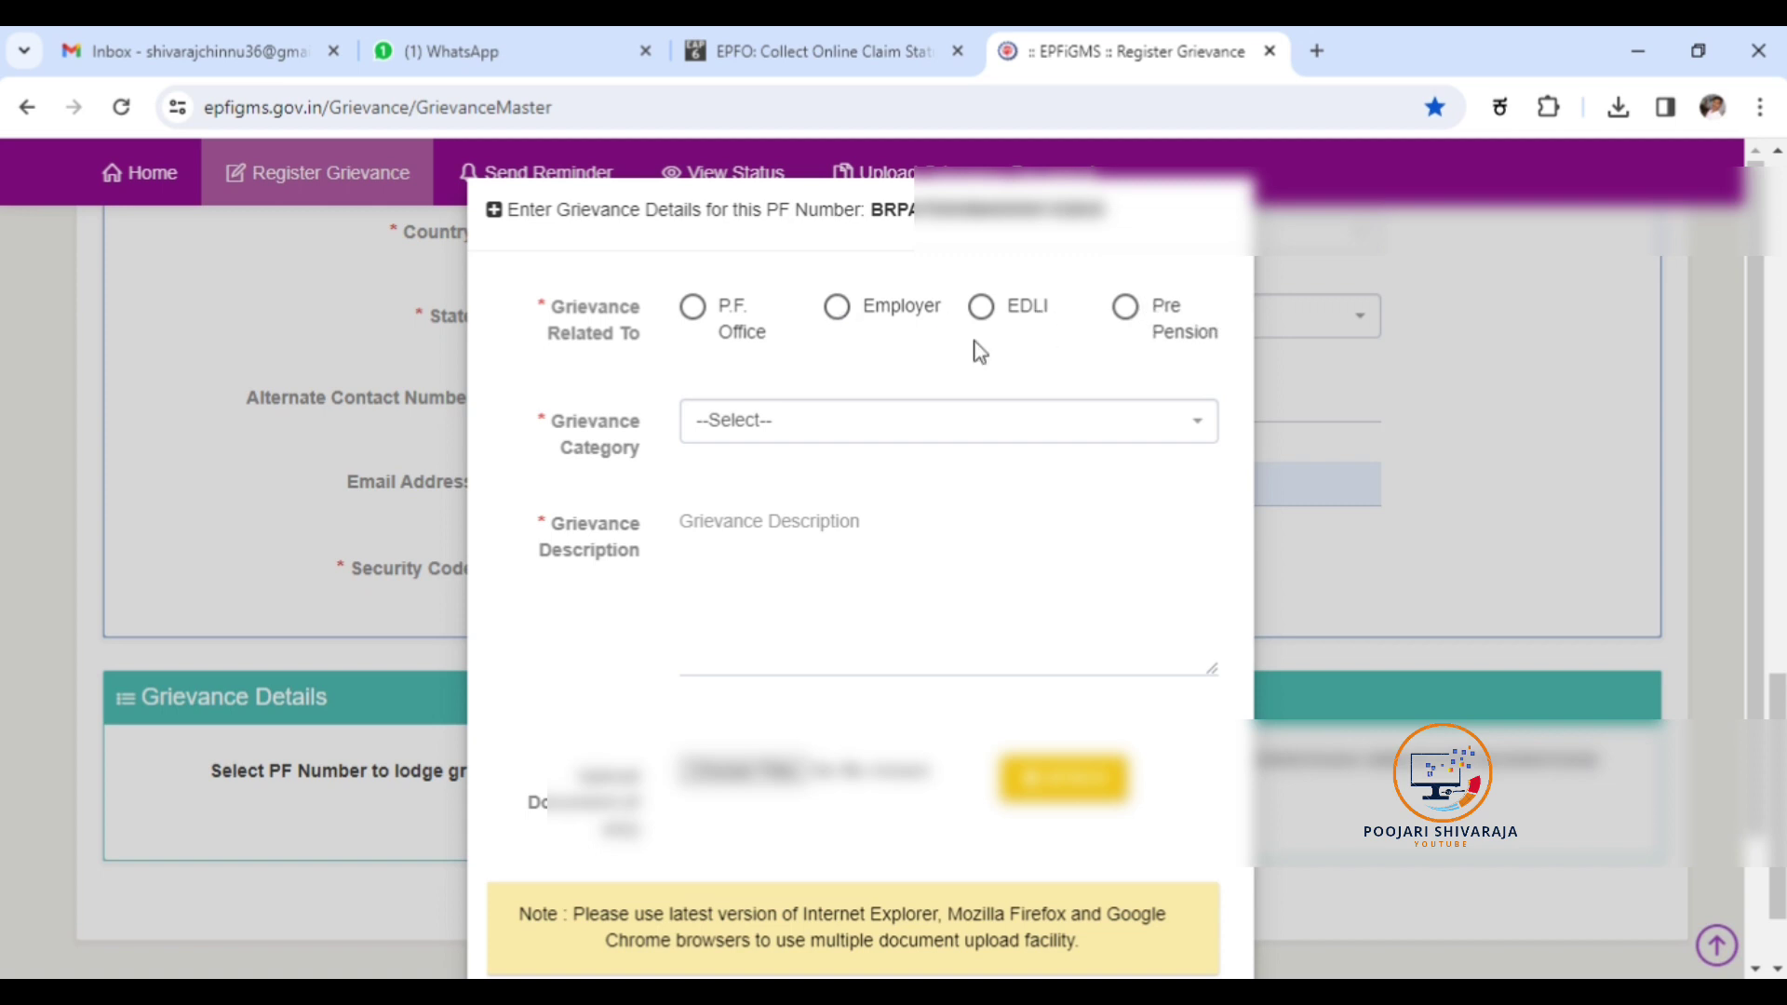
Set the grievance subject to P.F. Office and the category to 'Non Transfer of PF Accumulations.'.
{"action": "left_click", "coordinate": [694, 309]}
{"action": "left_click", "coordinate": [809, 427]}
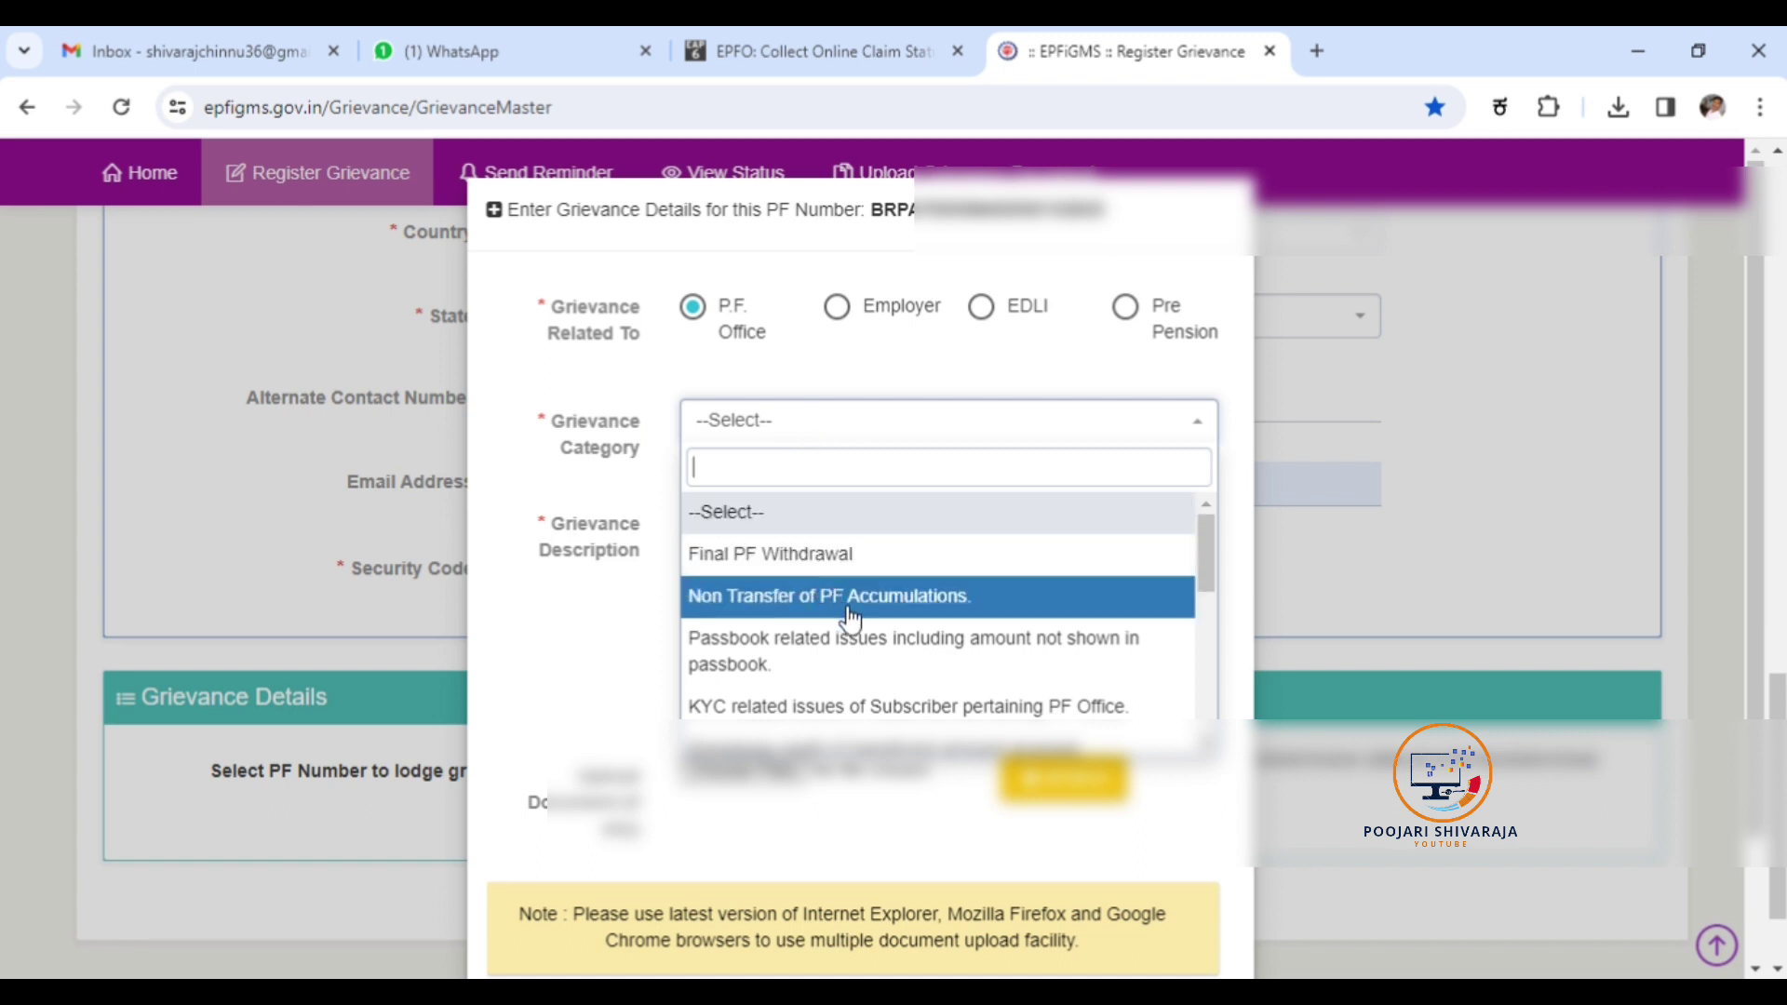
{"action": "scroll", "coordinate": [938, 654], "scroll_direction": "down", "scroll_amount": 1}
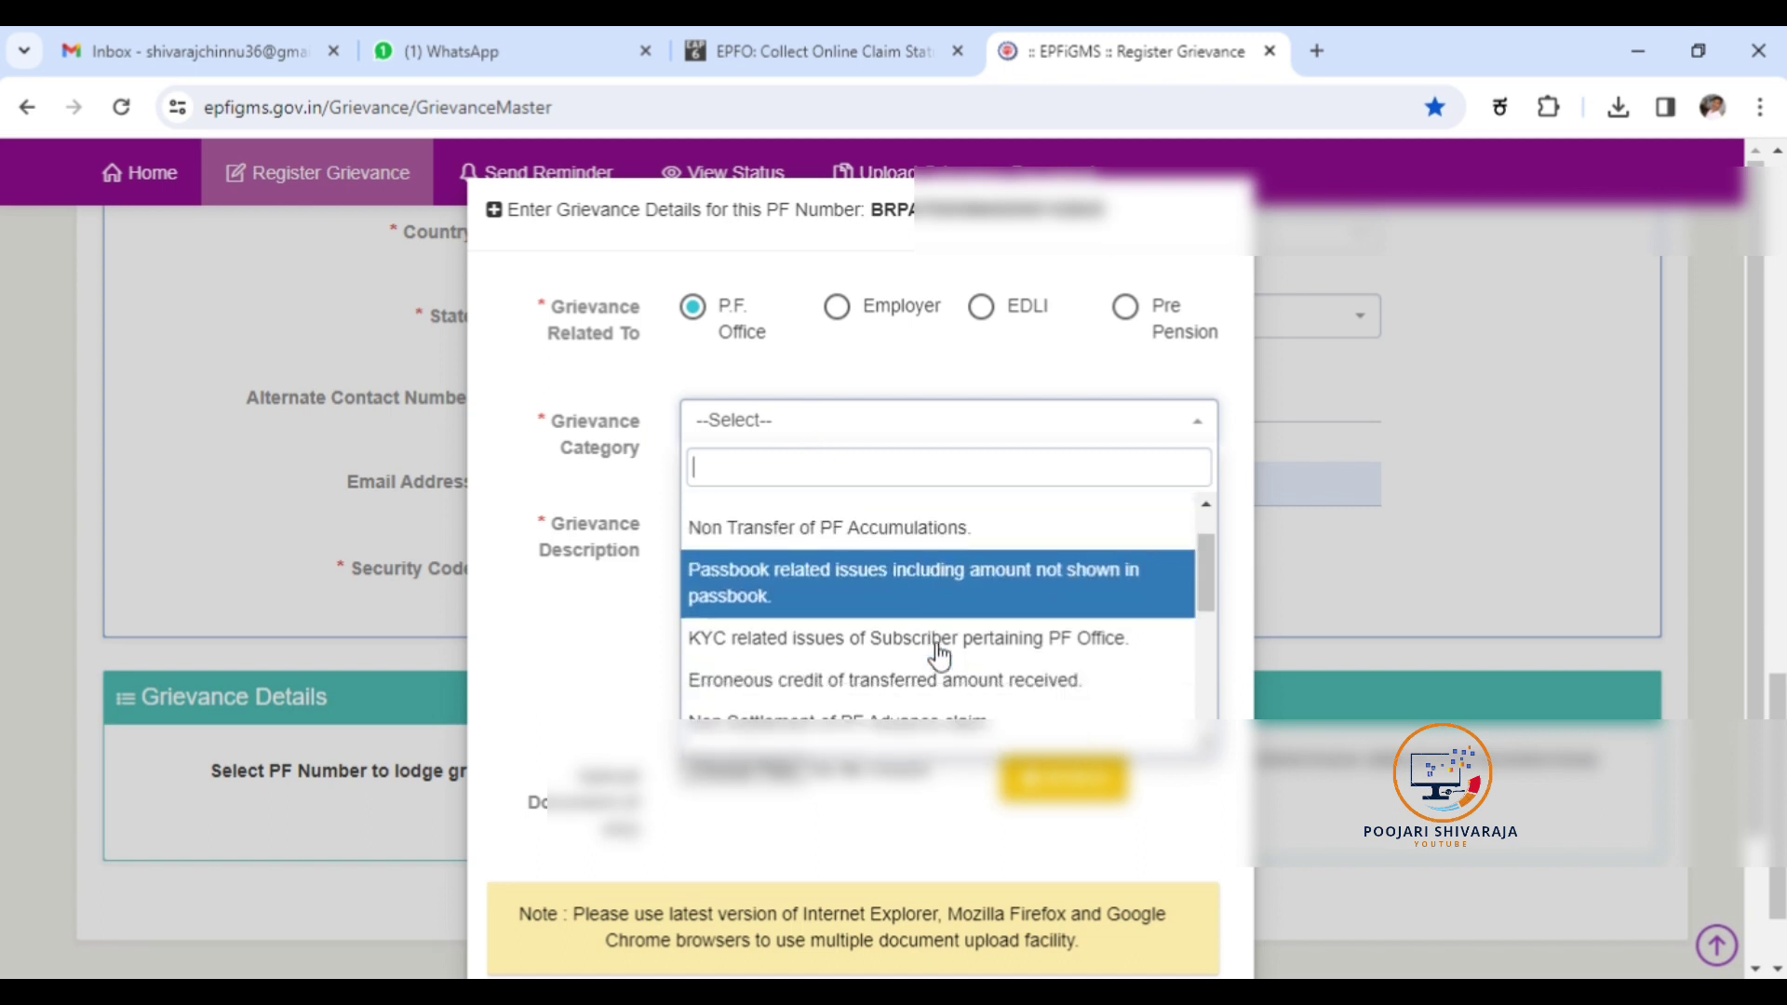
{"action": "scroll", "coordinate": [938, 654], "scroll_direction": "down", "scroll_amount": 1}
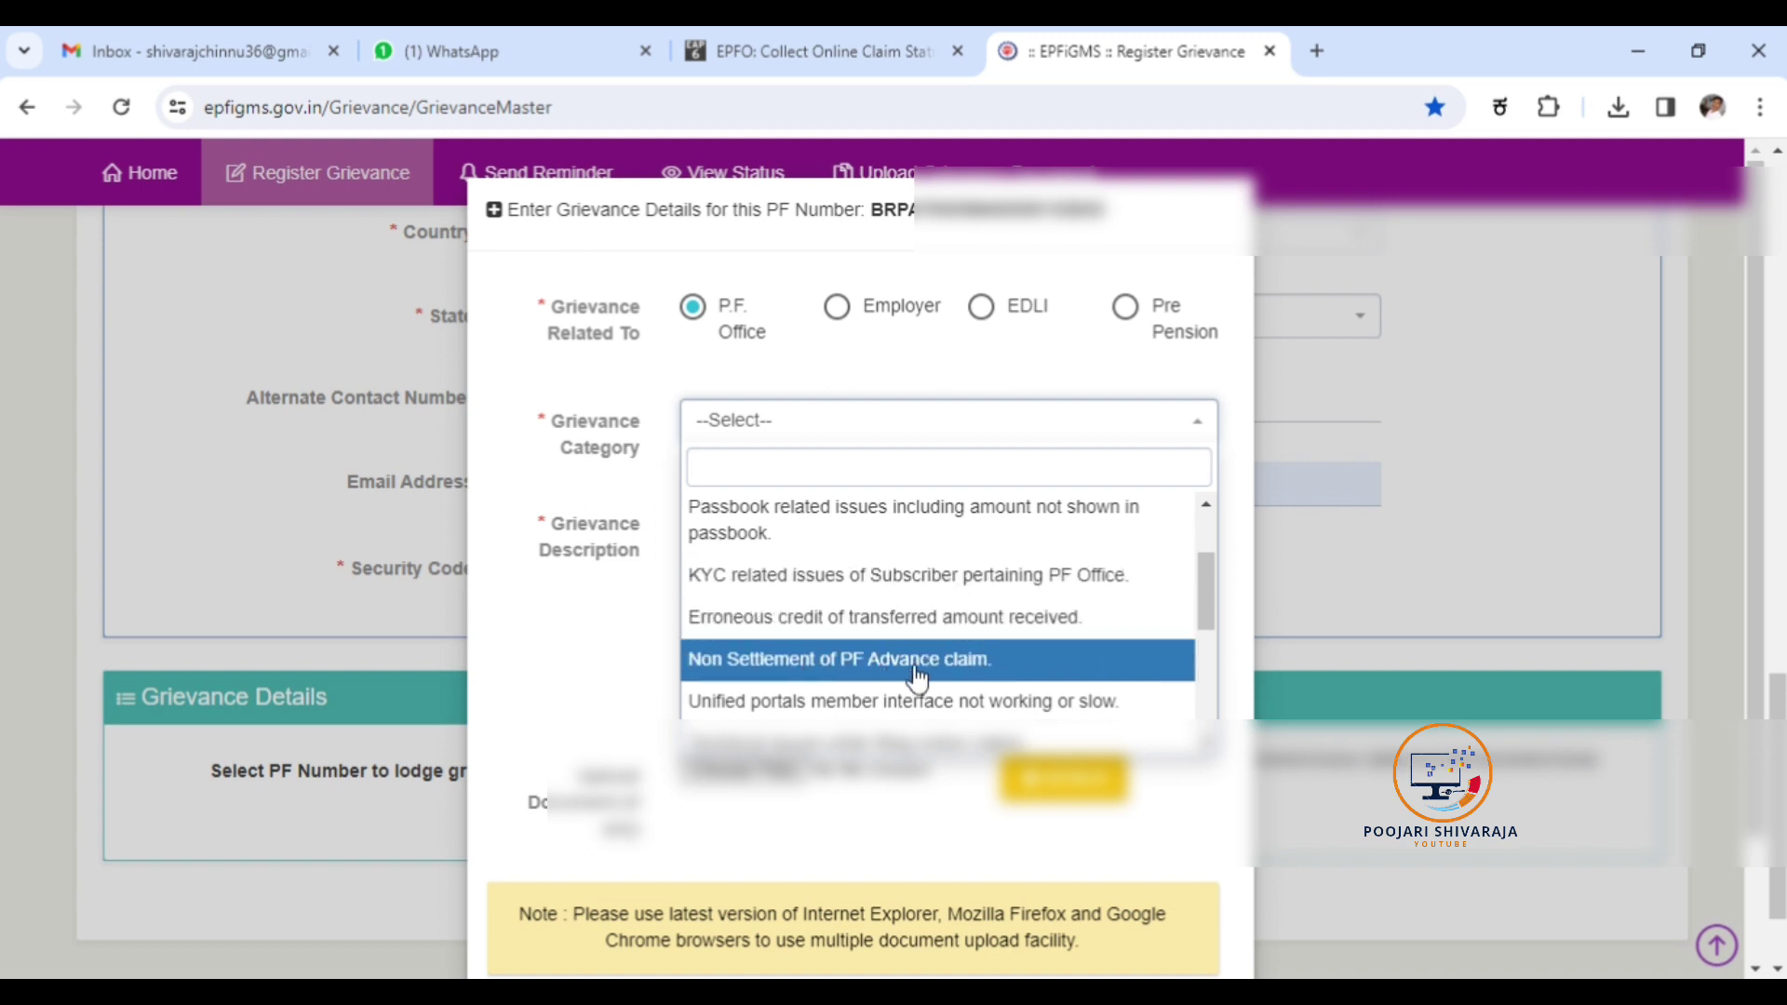
{"action": "left_click_drag", "start_coordinate": [1205, 605], "coordinate": [1230, 709]}
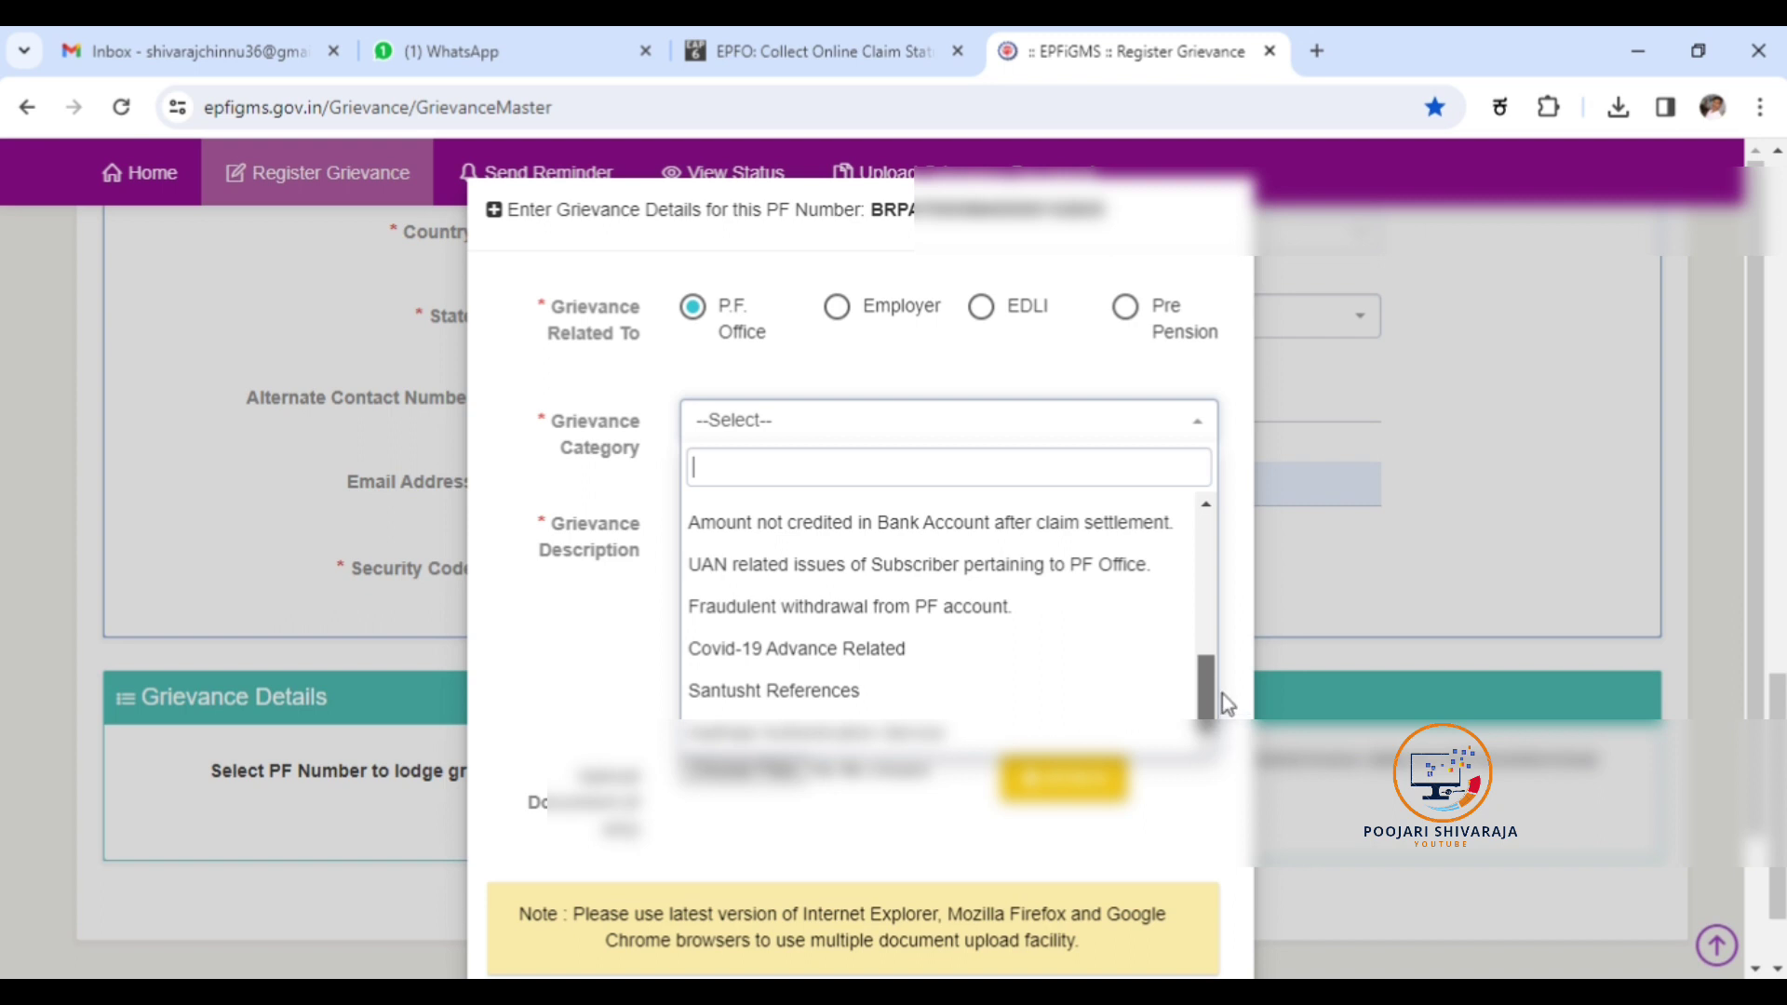
{"action": "left_click_drag", "start_coordinate": [1221, 695], "coordinate": [1214, 616]}
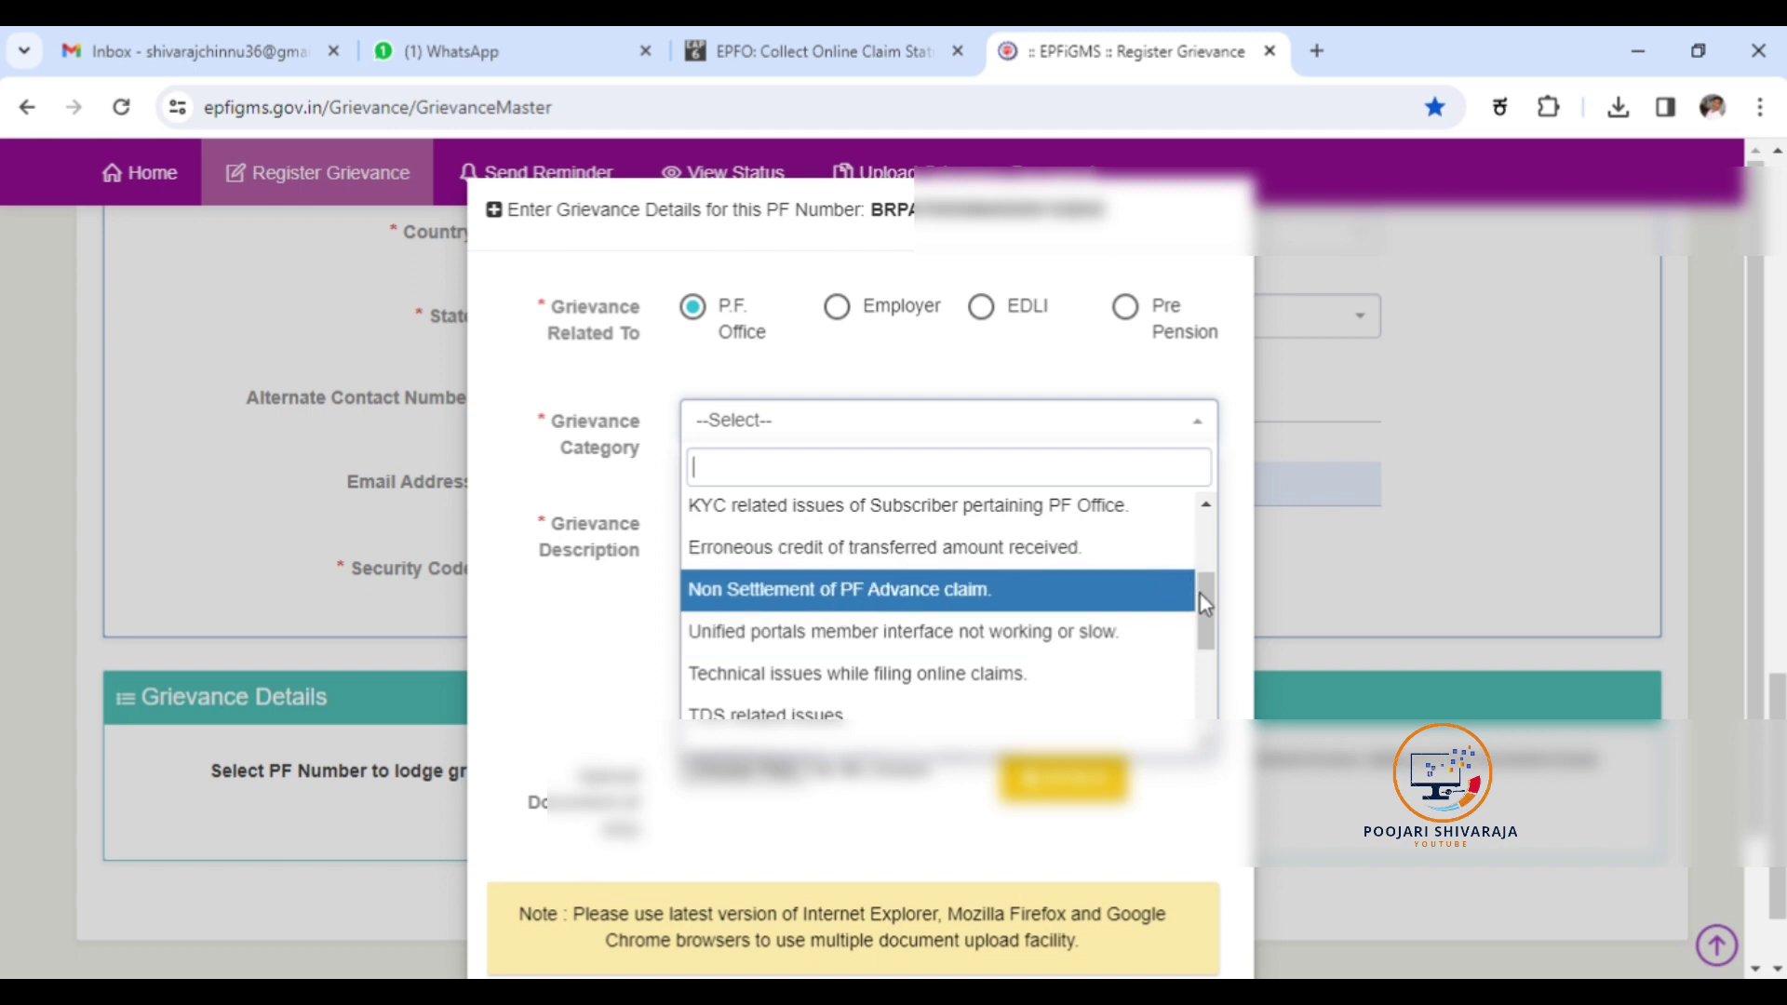
{"action": "left_click_drag", "start_coordinate": [1199, 594], "coordinate": [1197, 541]}
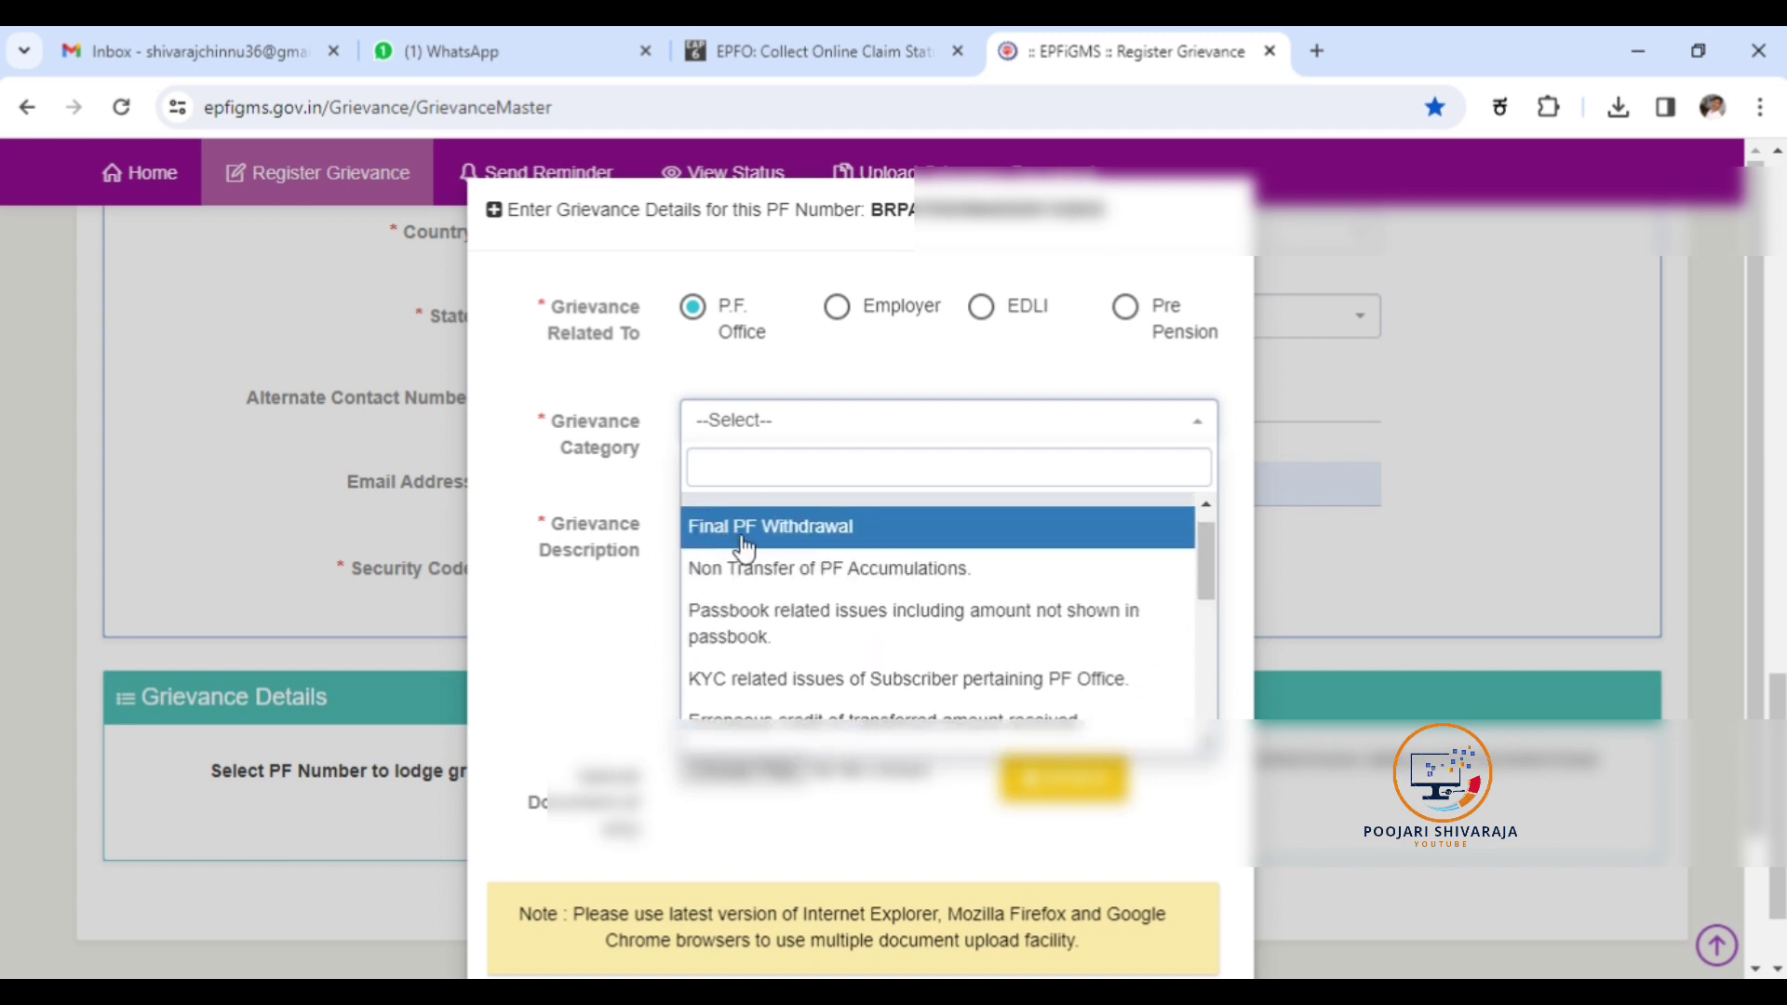
{"action": "left_click", "coordinate": [831, 570]}
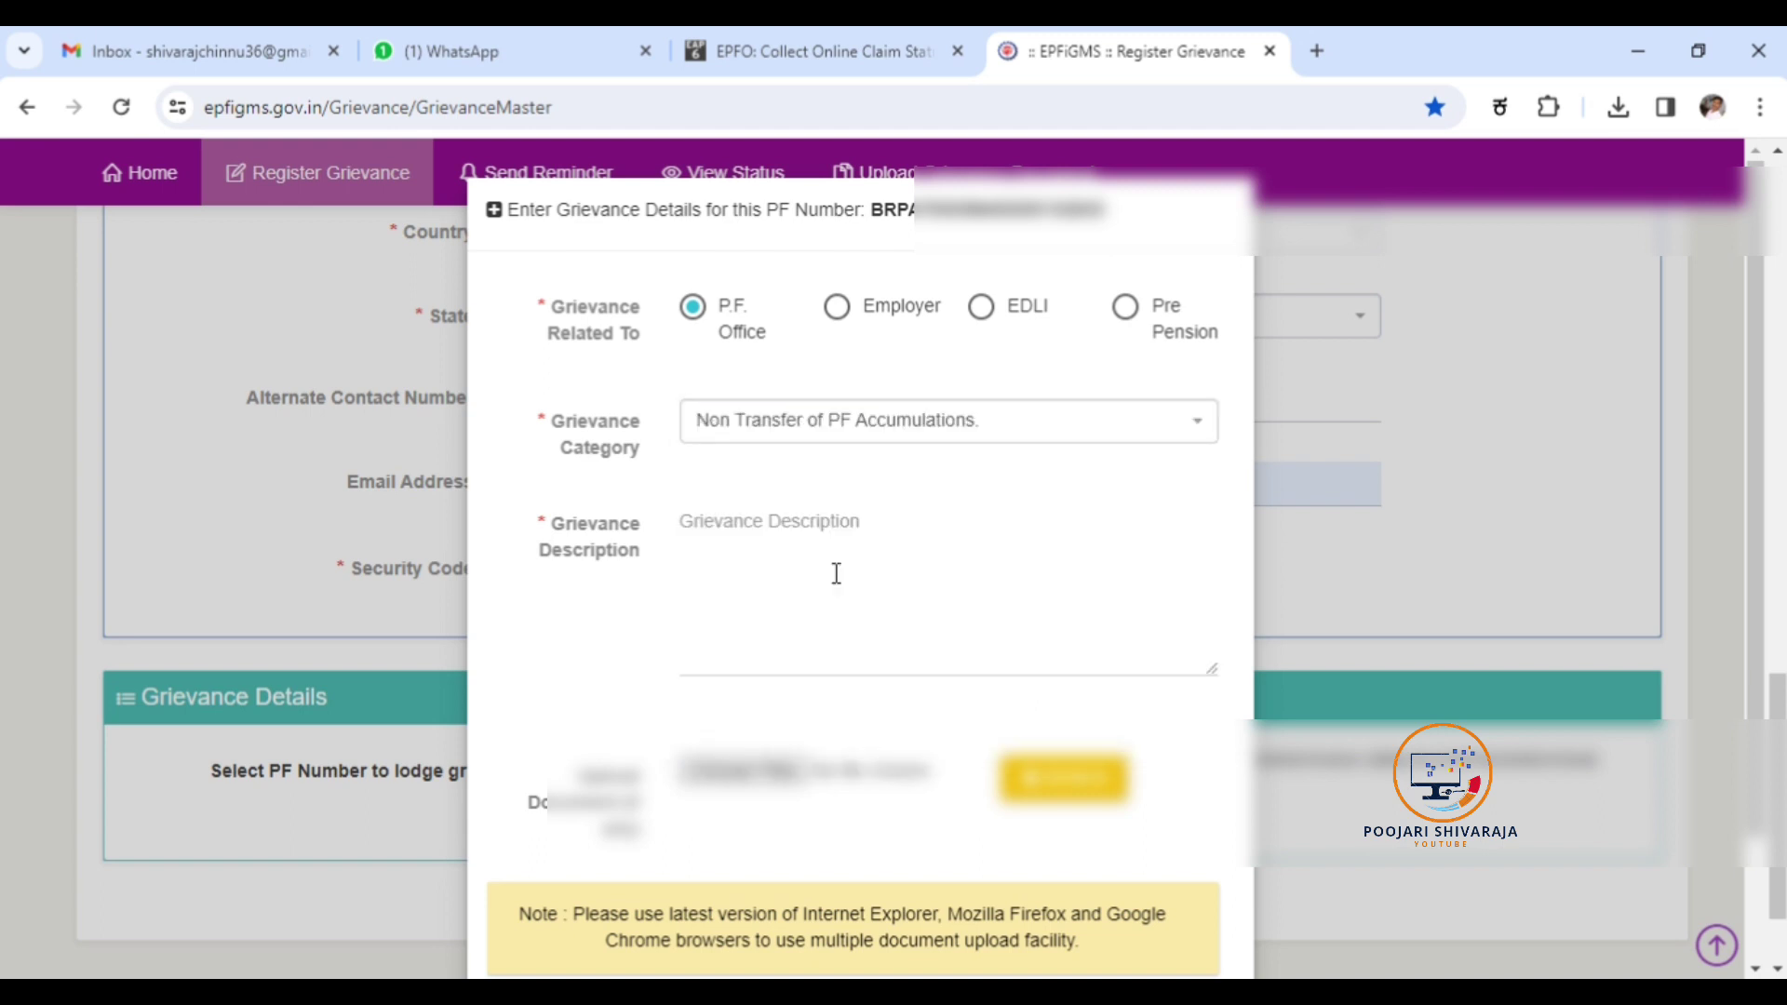
{"action": "left_click", "coordinate": [738, 522]}
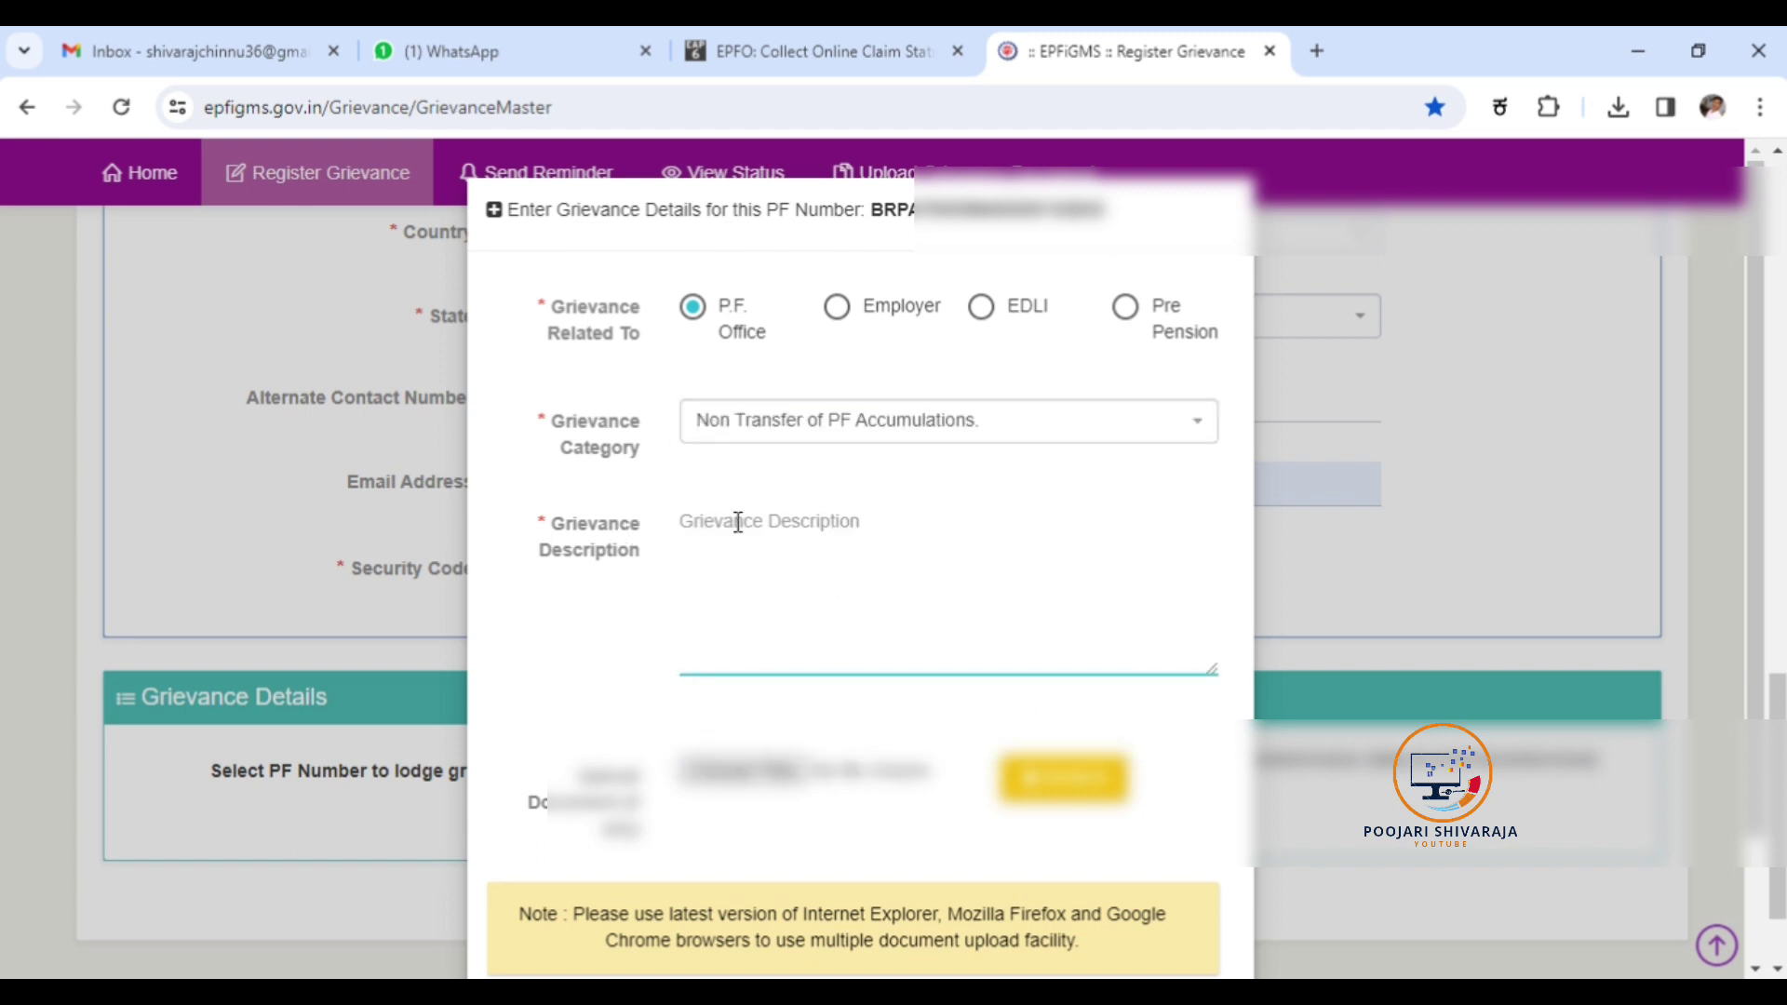
Start the description with a 'Hi dear sir' greeting and the pasted explanation of the claim issue.
{"action": "type", "text": "Hi Dea"}
{"action": "key", "text": "BackSpace"}
{"action": "key", "text": "BackSpace"}
{"action": "type", "text": "dear sir this"}
{"action": "key", "text": "BackSpace"}
{"action": "key", "text": "BackSpace"}
{"action": "type", "text": "e"}
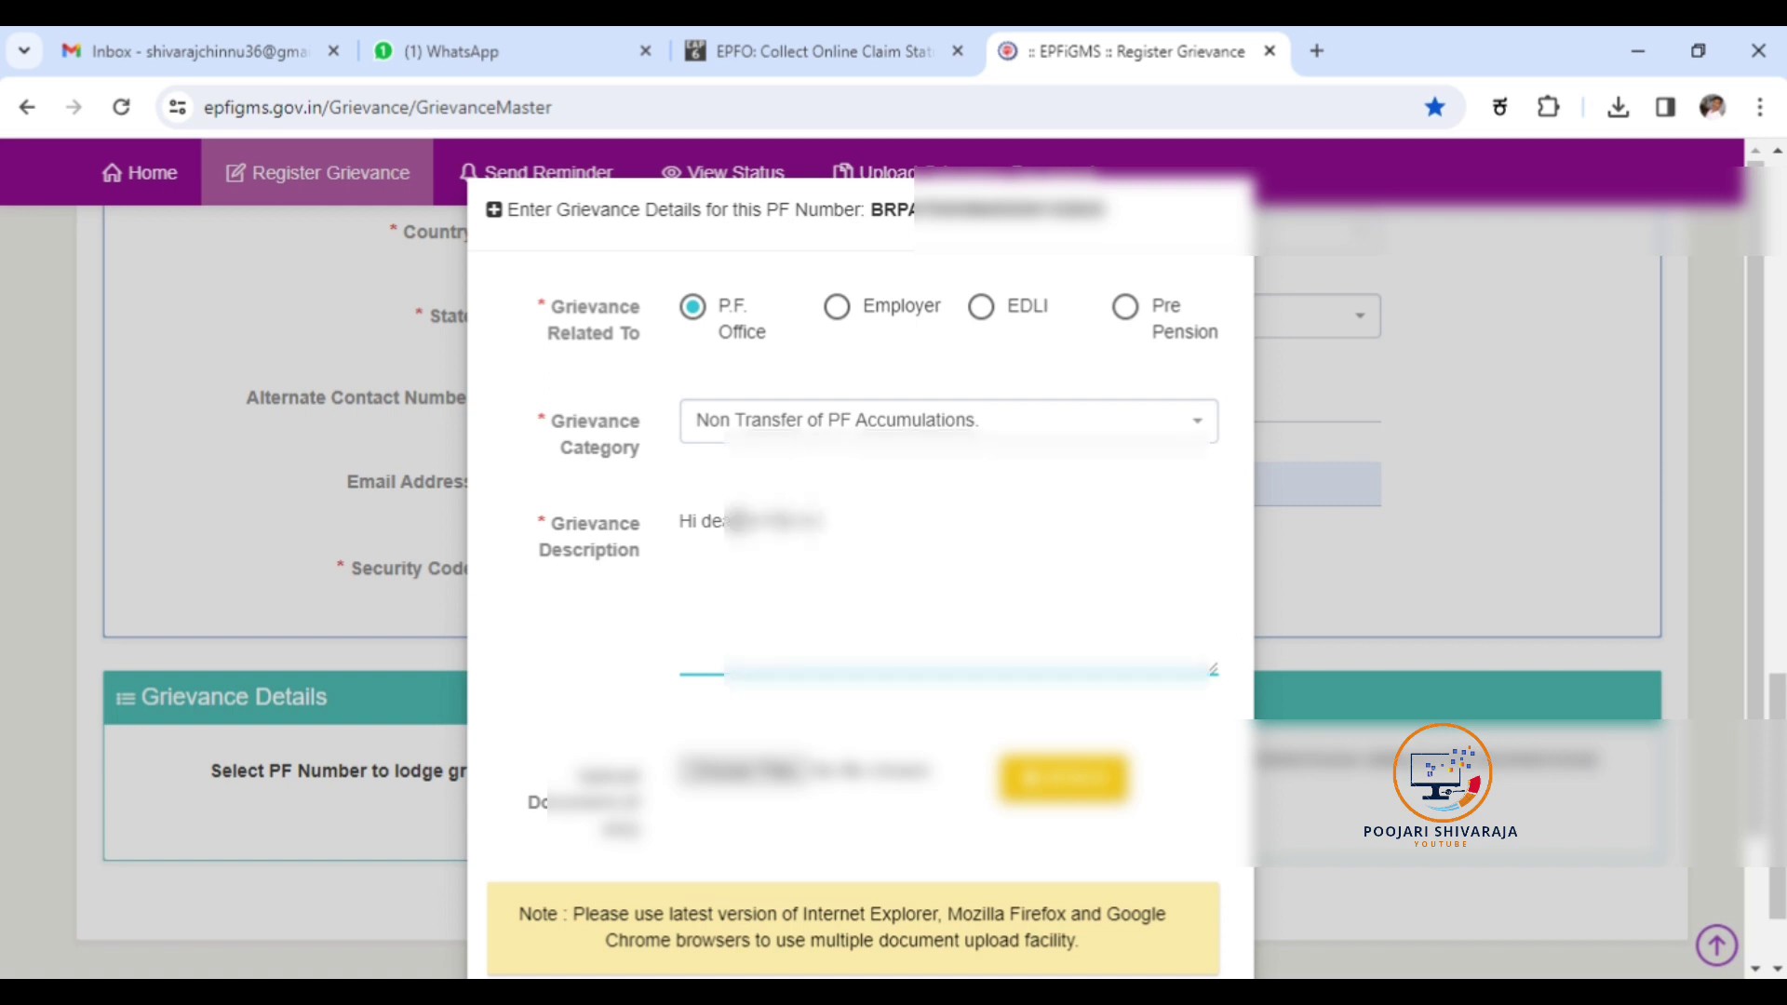
{"action": "type", "text": "re I have an"}
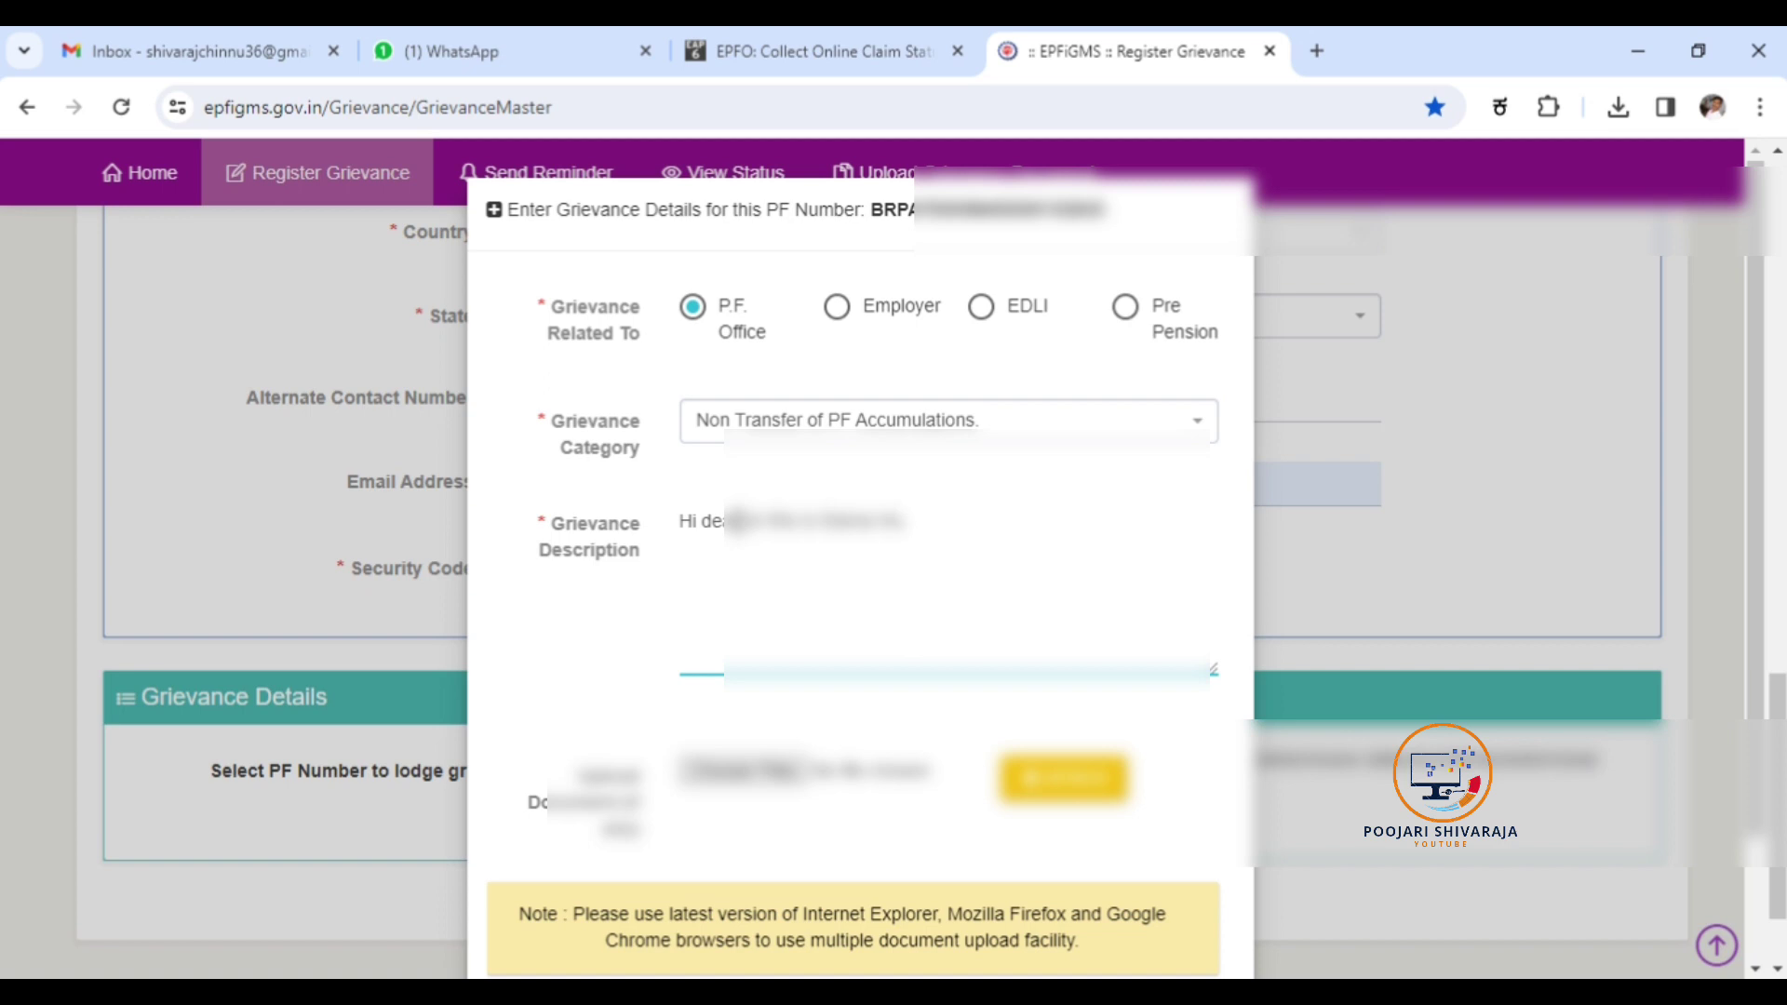
{"action": "key", "text": "BackSpace"}
{"action": "key", "text": "BackSpace"}
{"action": "key", "text": "BackSpace"}
{"action": "key", "text": "BackSpace"}
{"action": "key", "text": "BackSpace"}
{"action": "key", "text": "BackSpace"}
{"action": "key", "text": "BackSpace"}
{"action": "key", "text": "BackSpace"}
{"action": "key", "text": "BackSpace"}
{"action": "key", "text": "BackSpace"}
{"action": "key", "text": "BackSpace"}
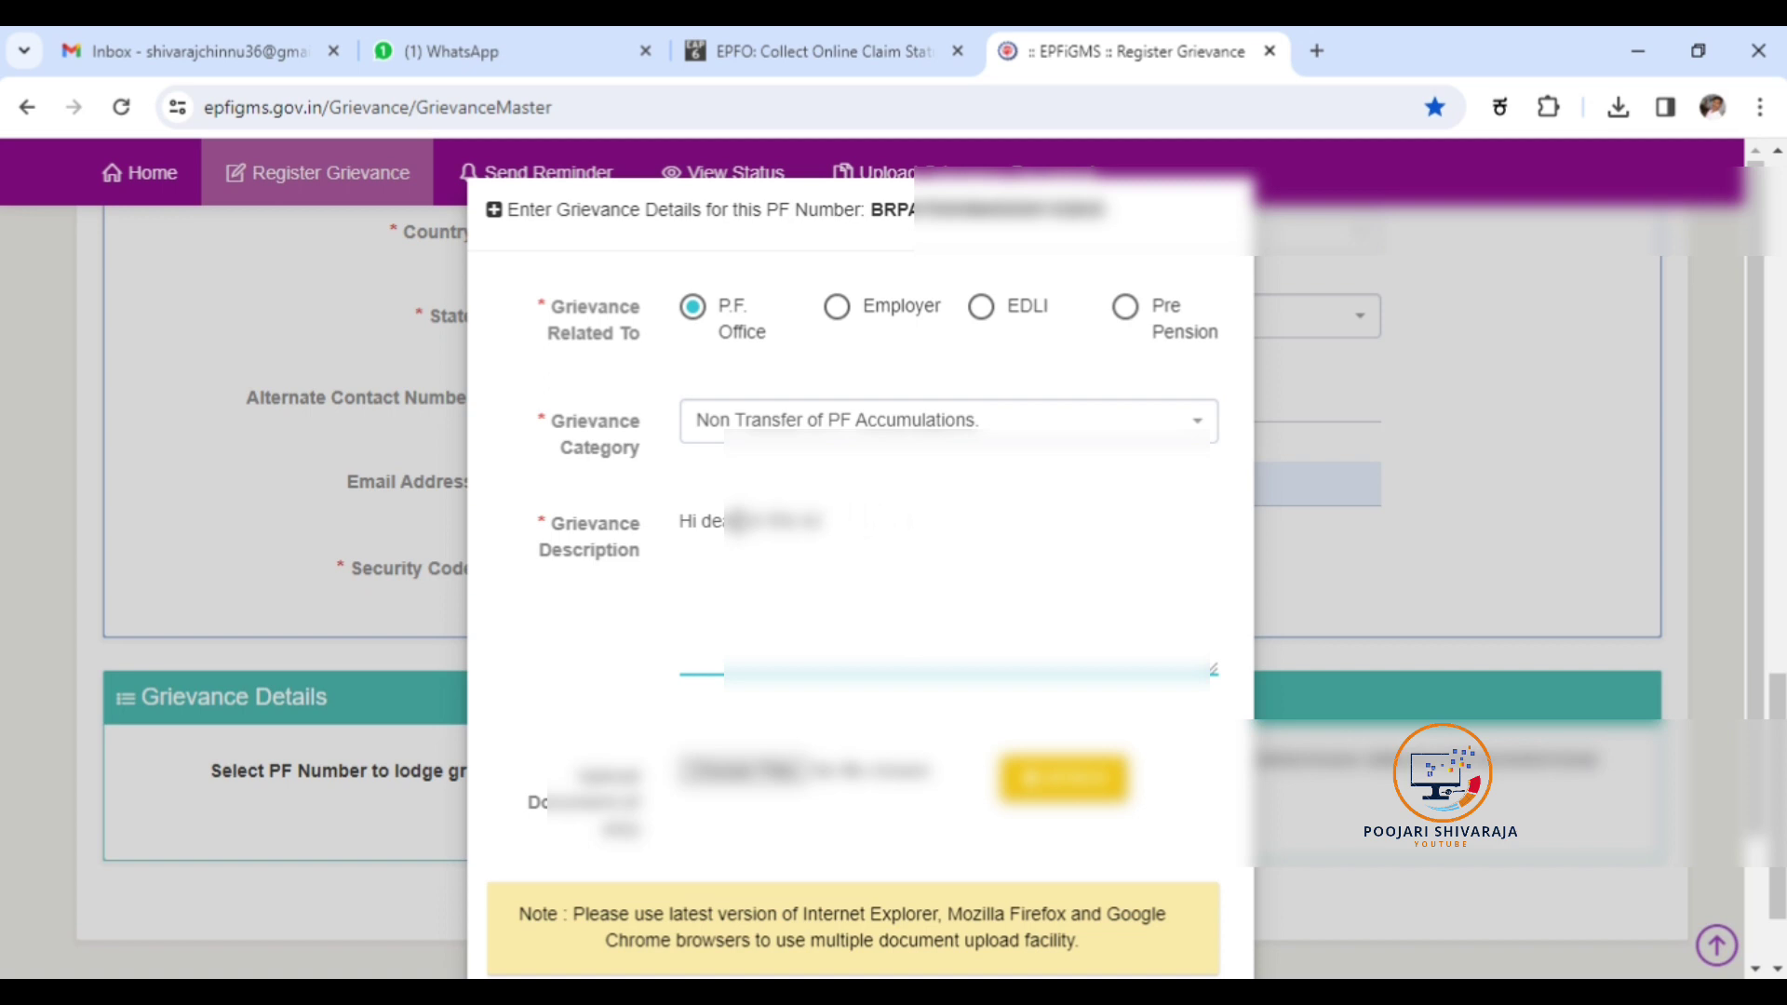
{"action": "key", "text": "ctrl+v"}
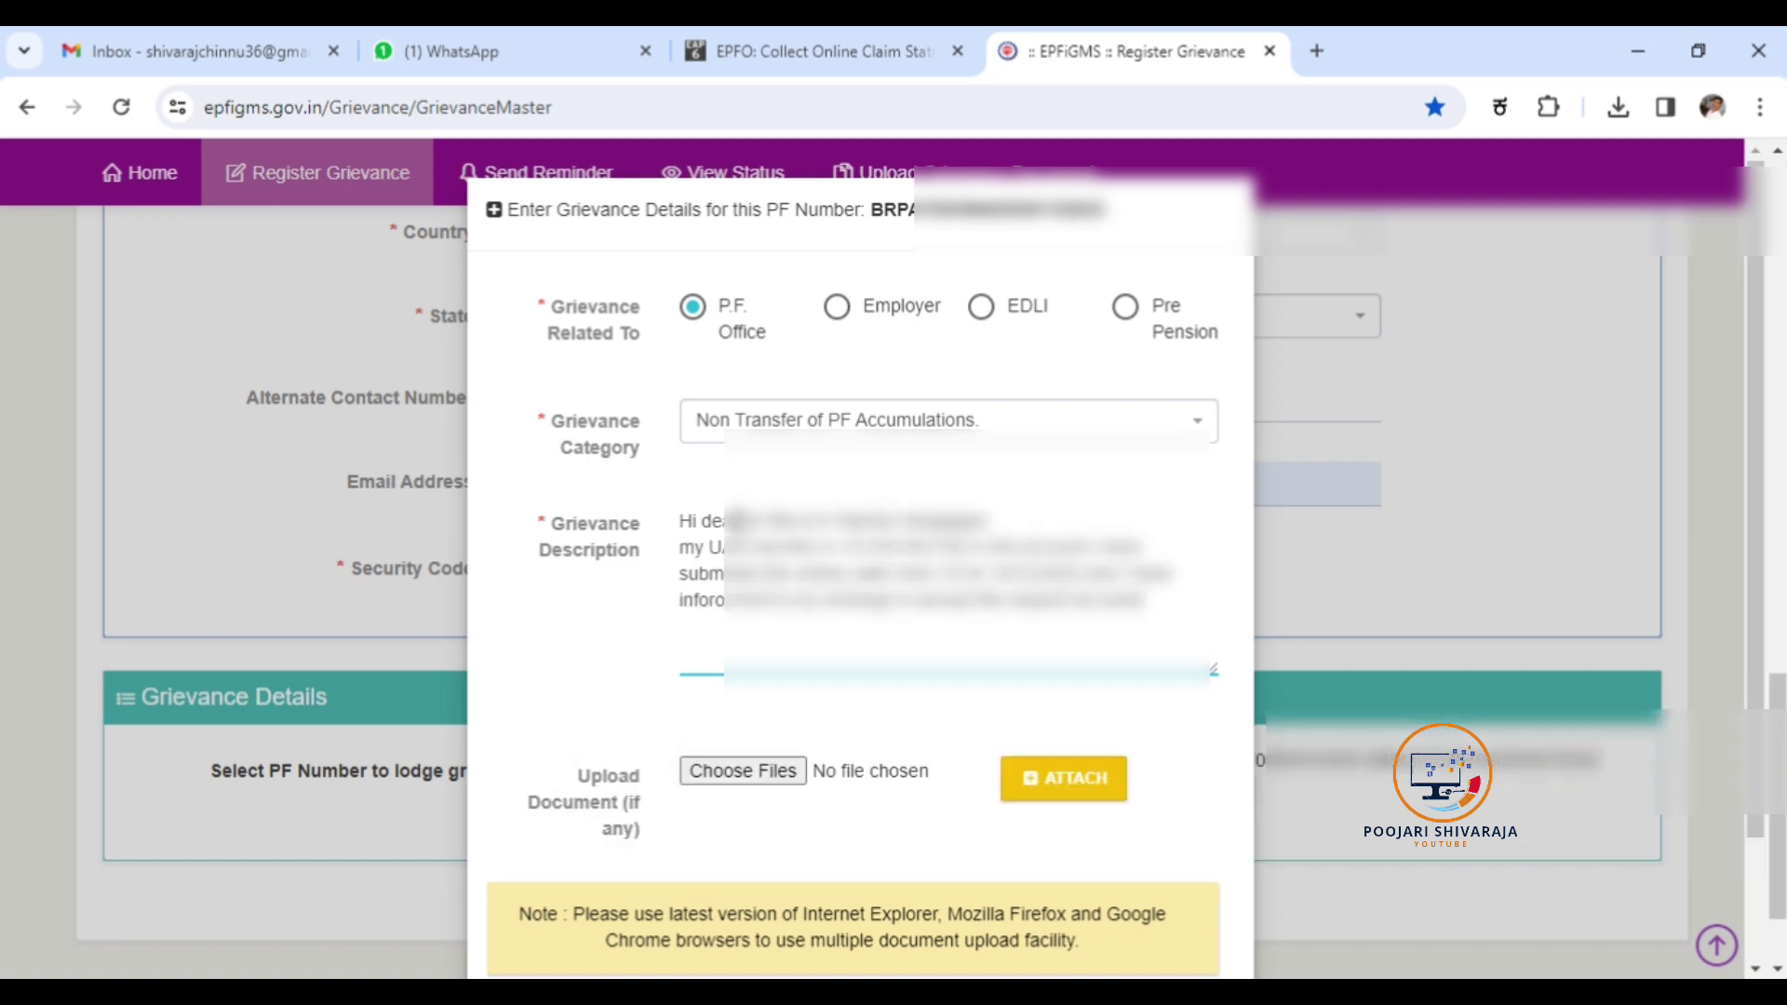
{"action": "type", "text": "possible"}
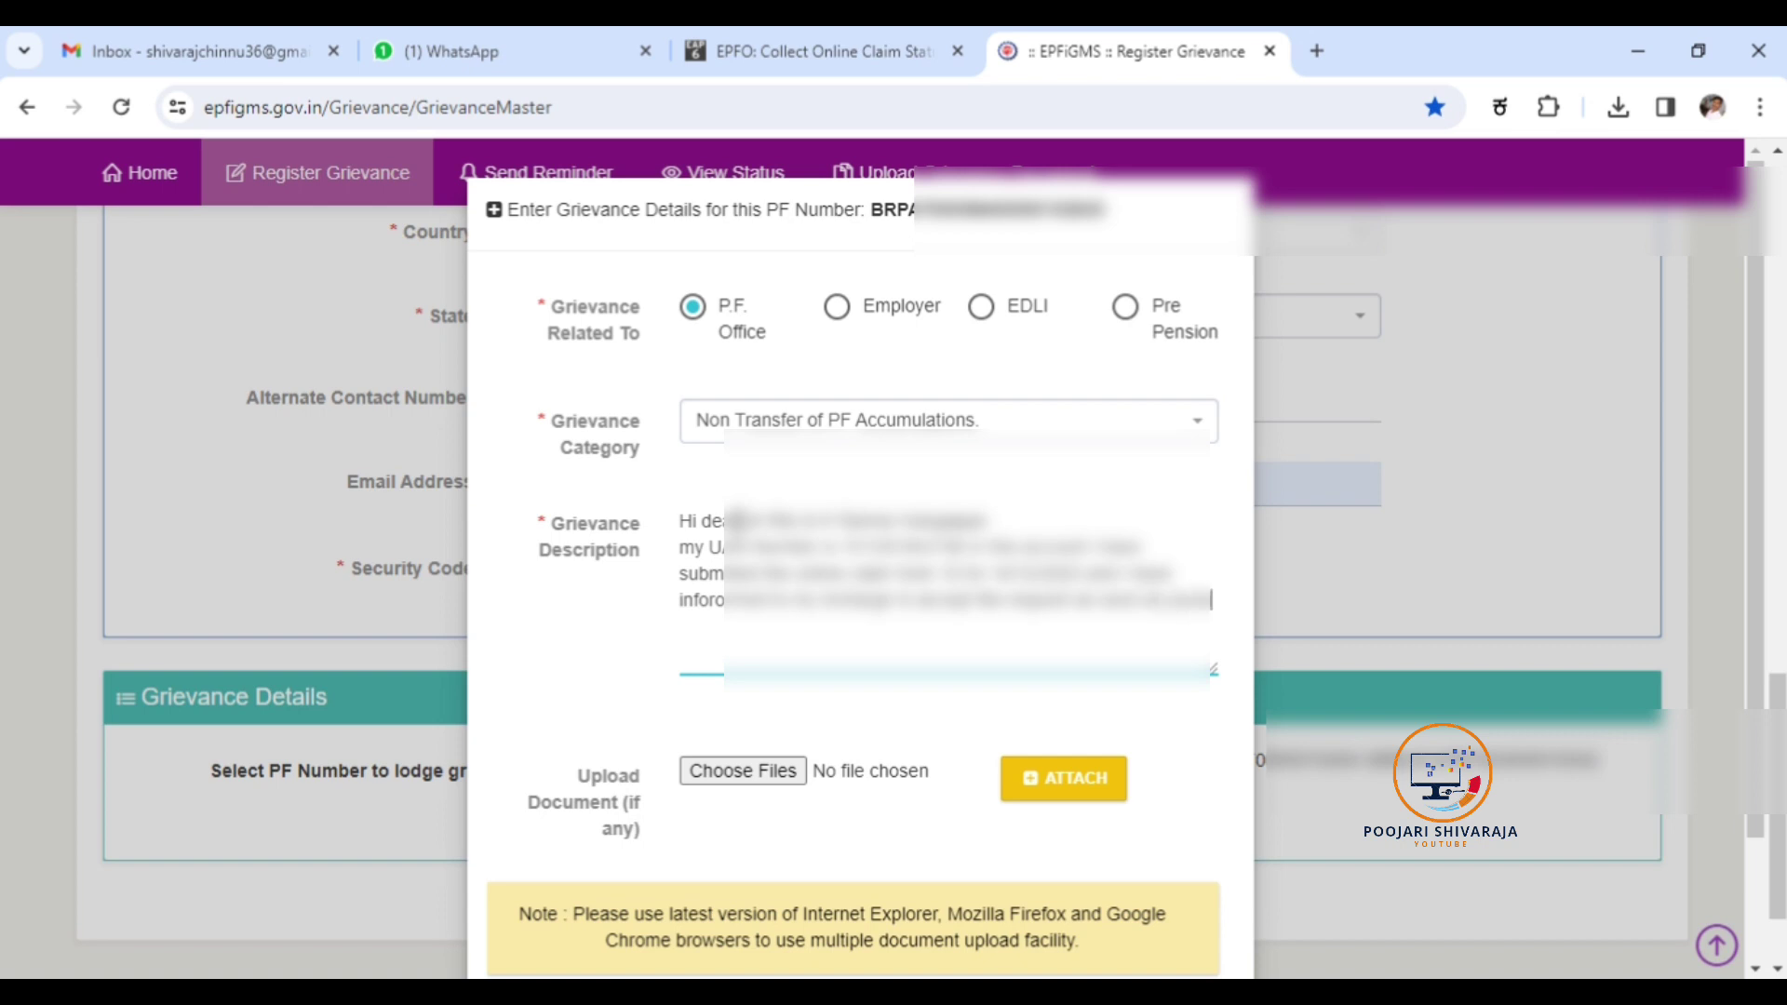
{"action": "type", "text": "."}
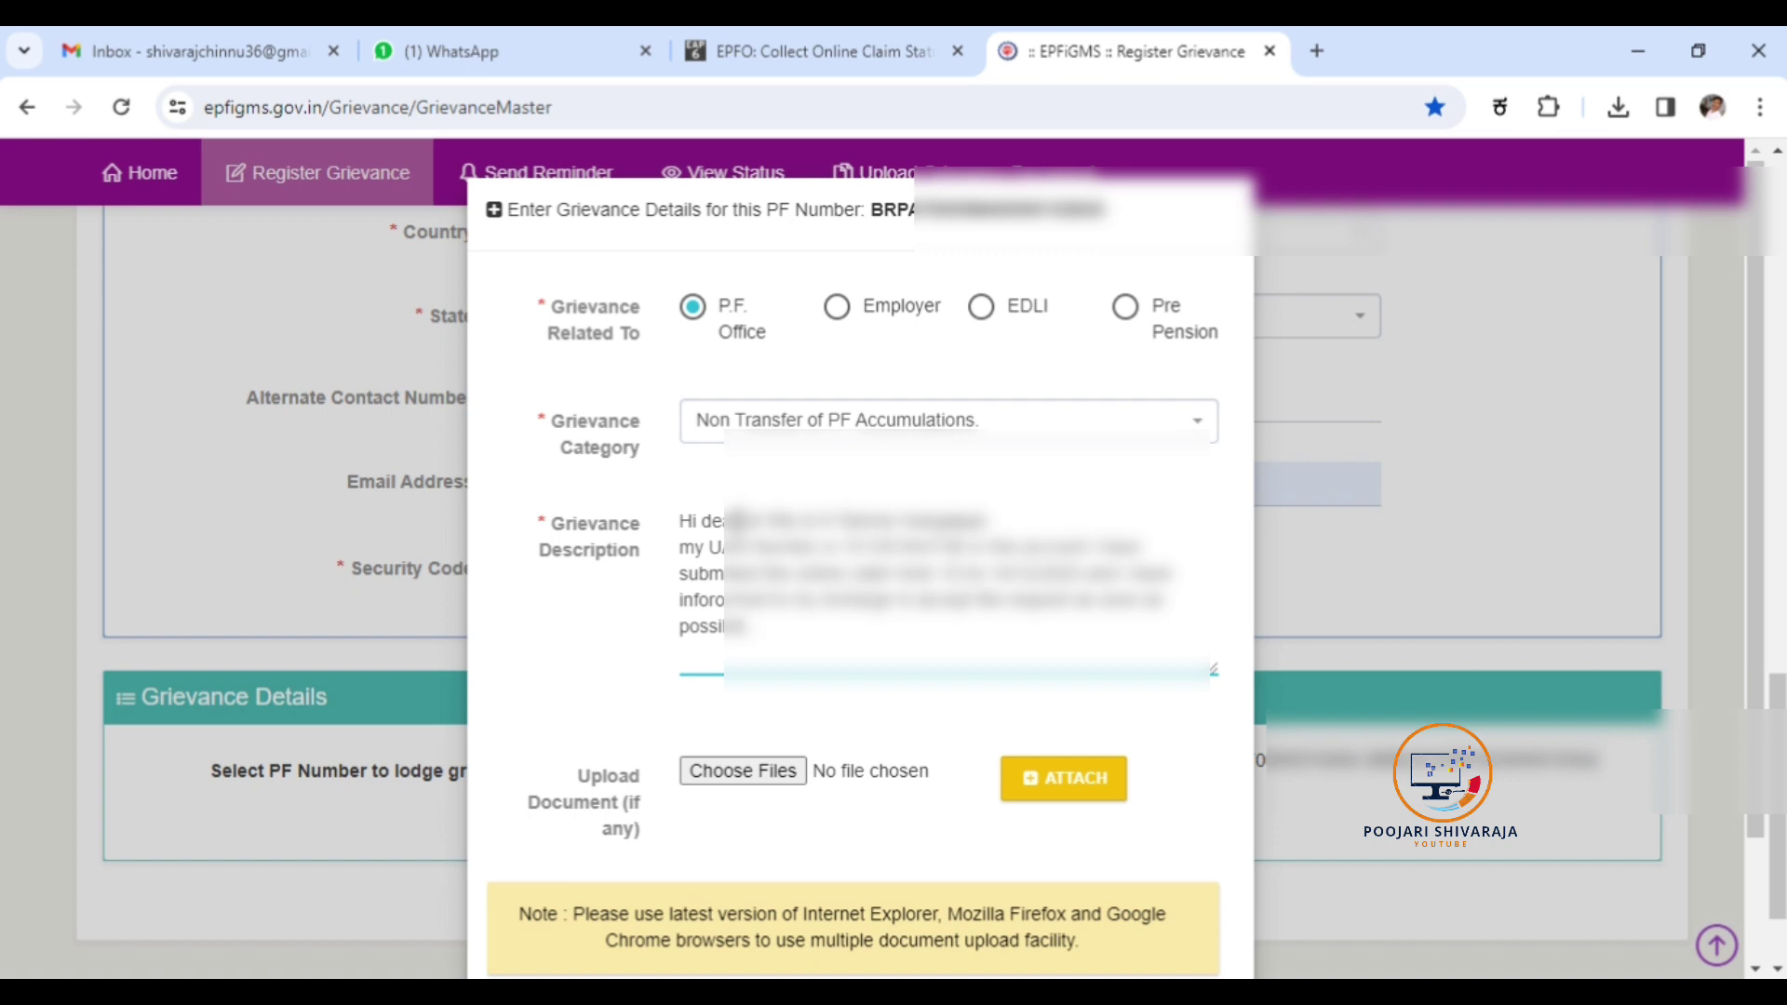
{"action": "type", "text": " thanku"}
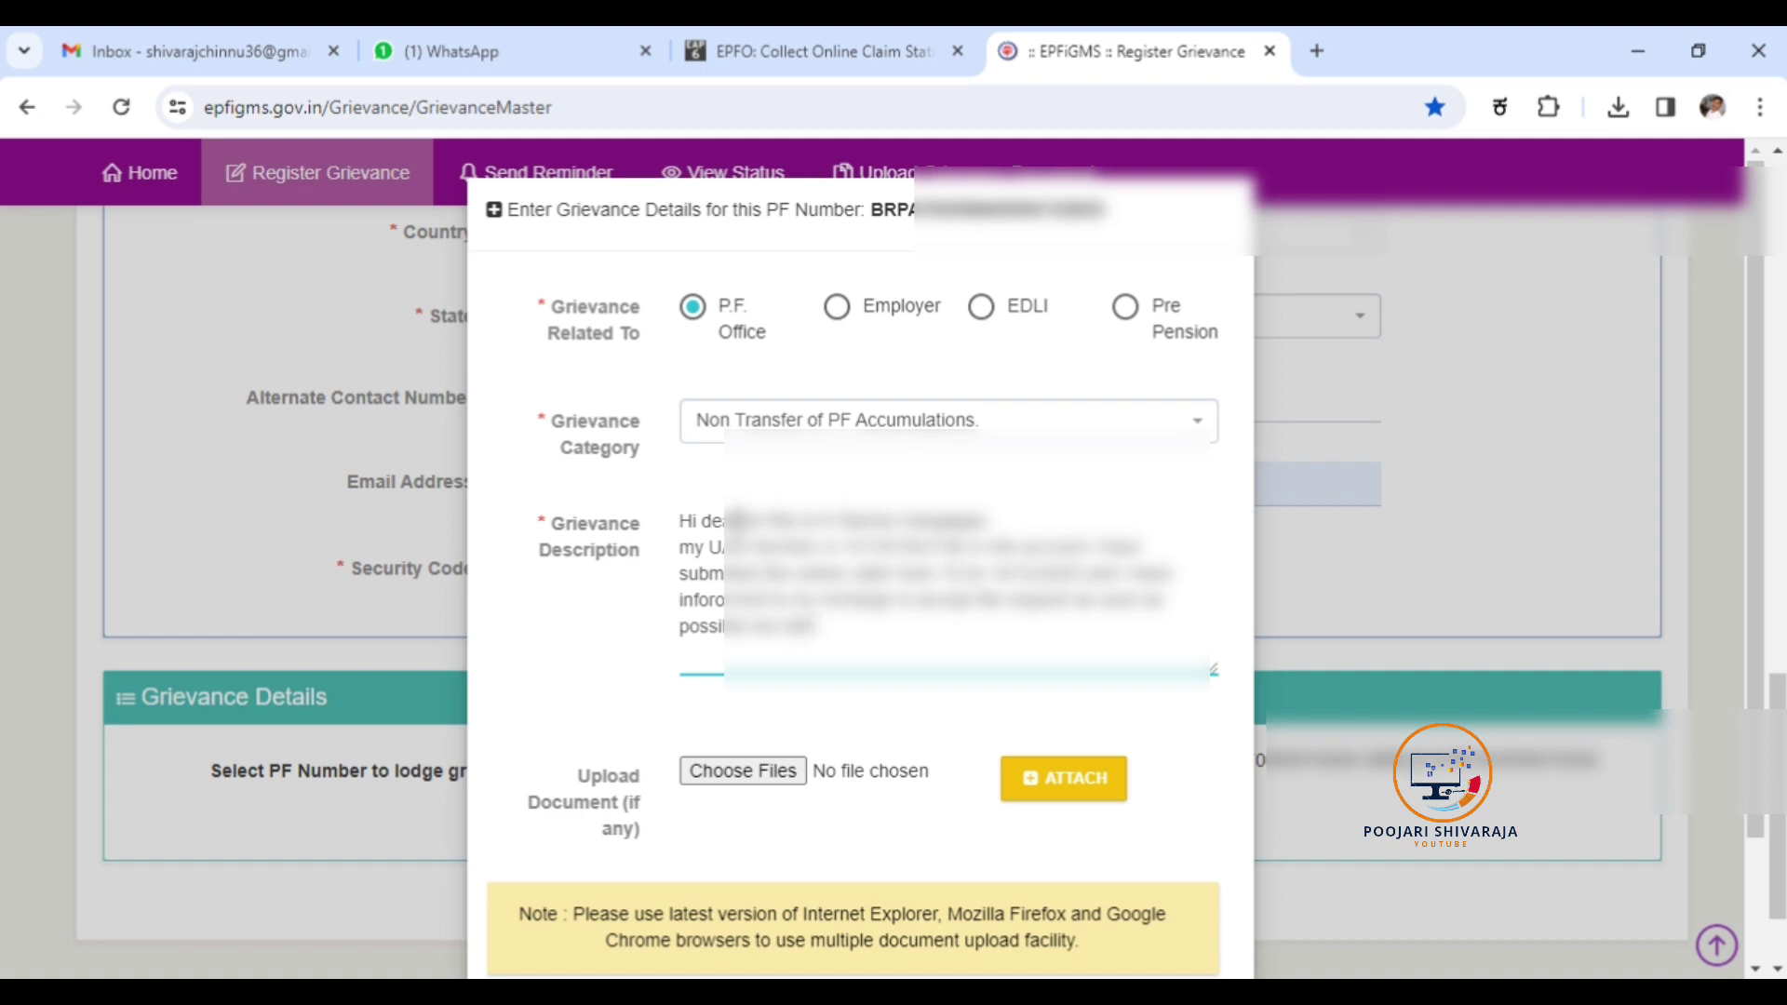
Finish the description by asking for the online claim to be accepted soon, with thanks.
{"action": "key", "text": "BackSpace"}
{"action": "type", "text": "you so much sir"}
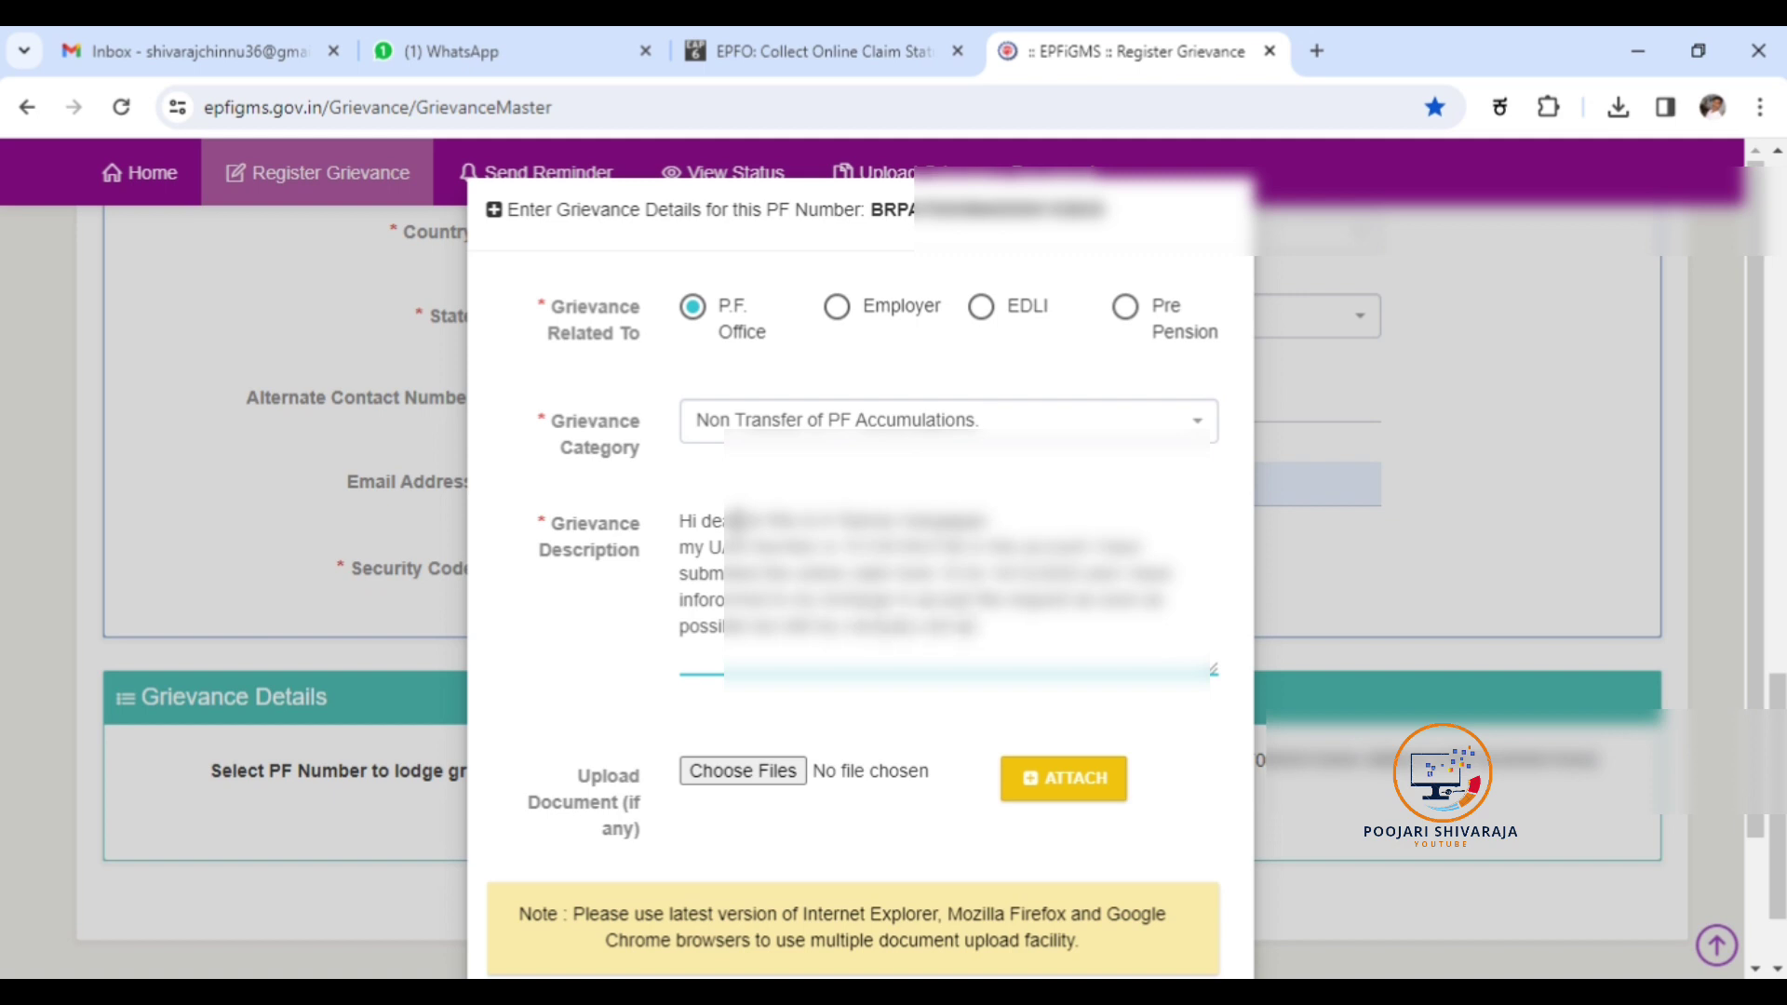
{"action": "type", "text": " and do it"}
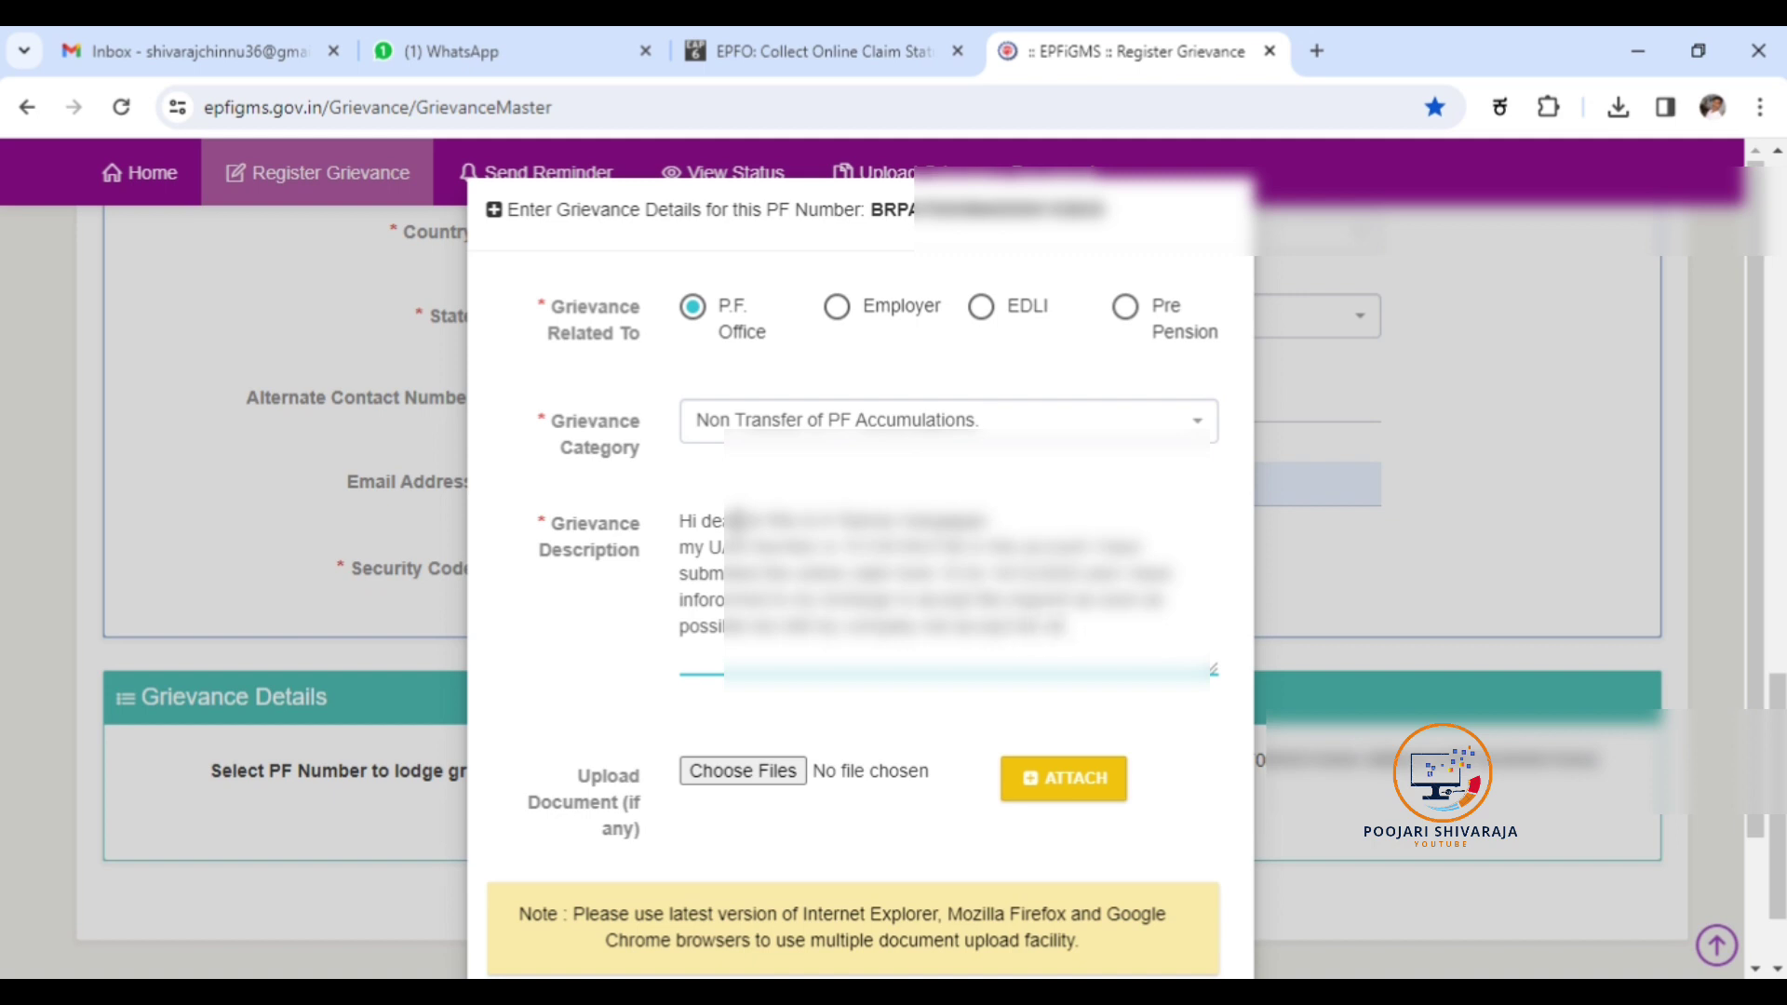
{"action": "type", "text": " soon as possib"}
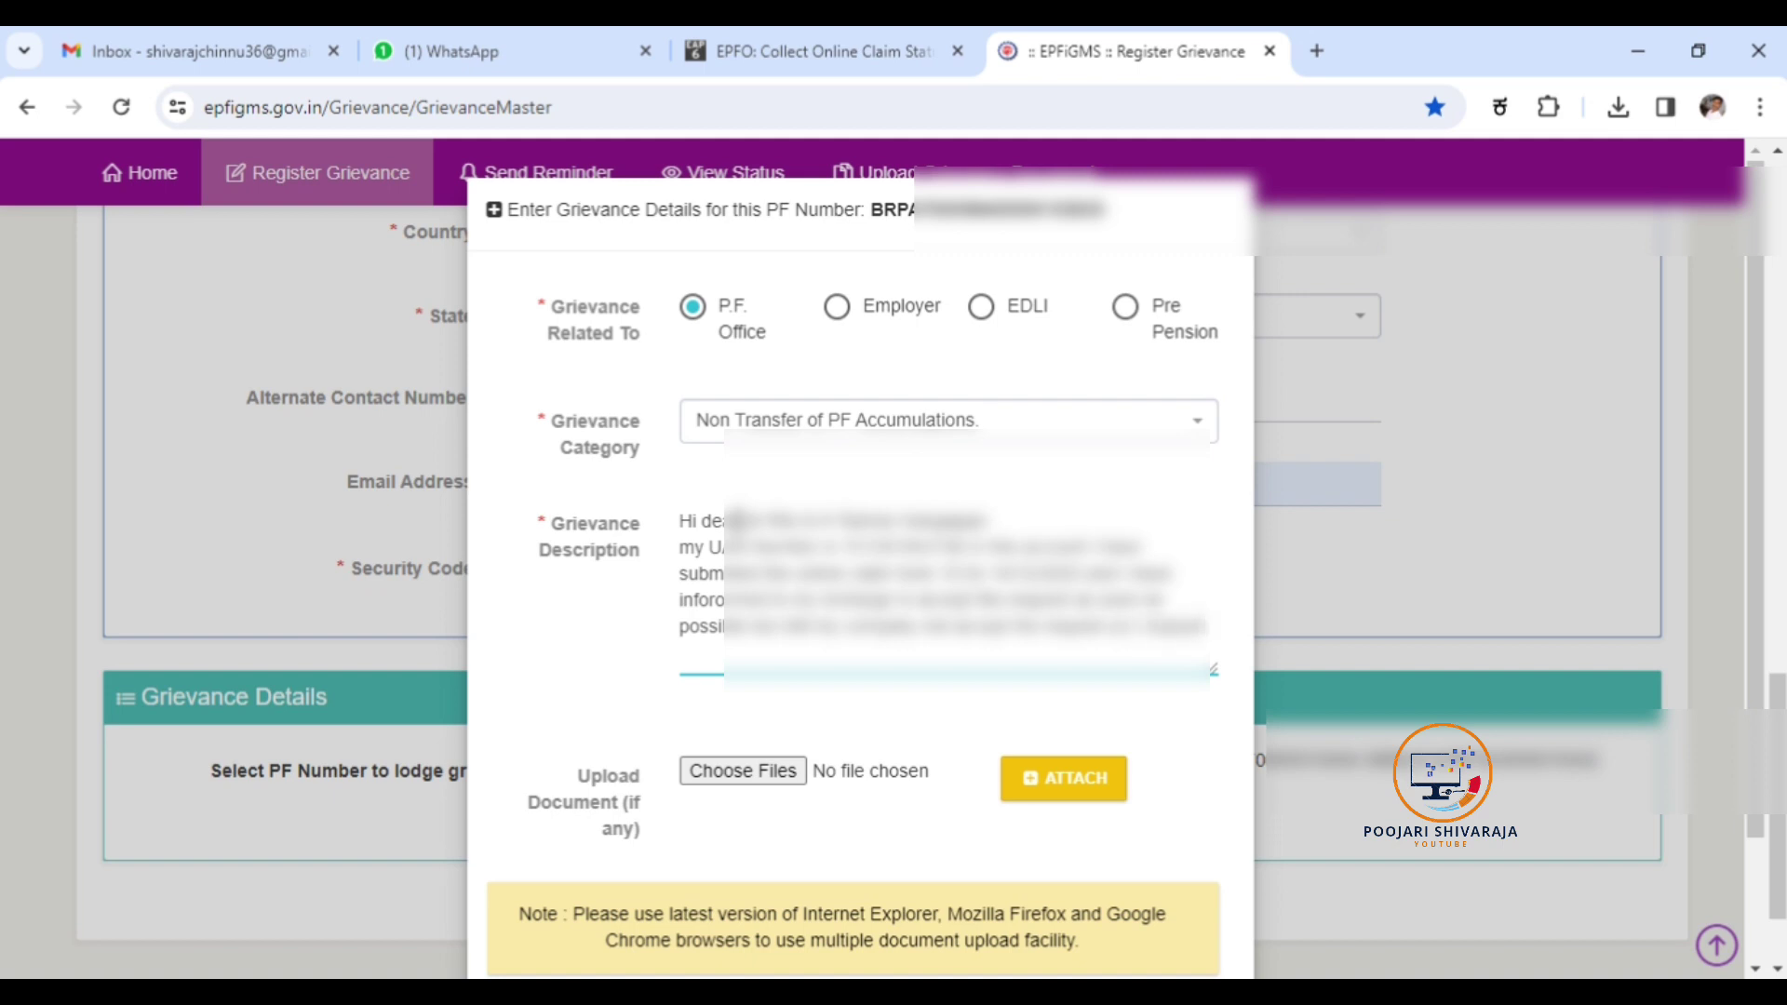
{"action": "type", "text": " to you"}
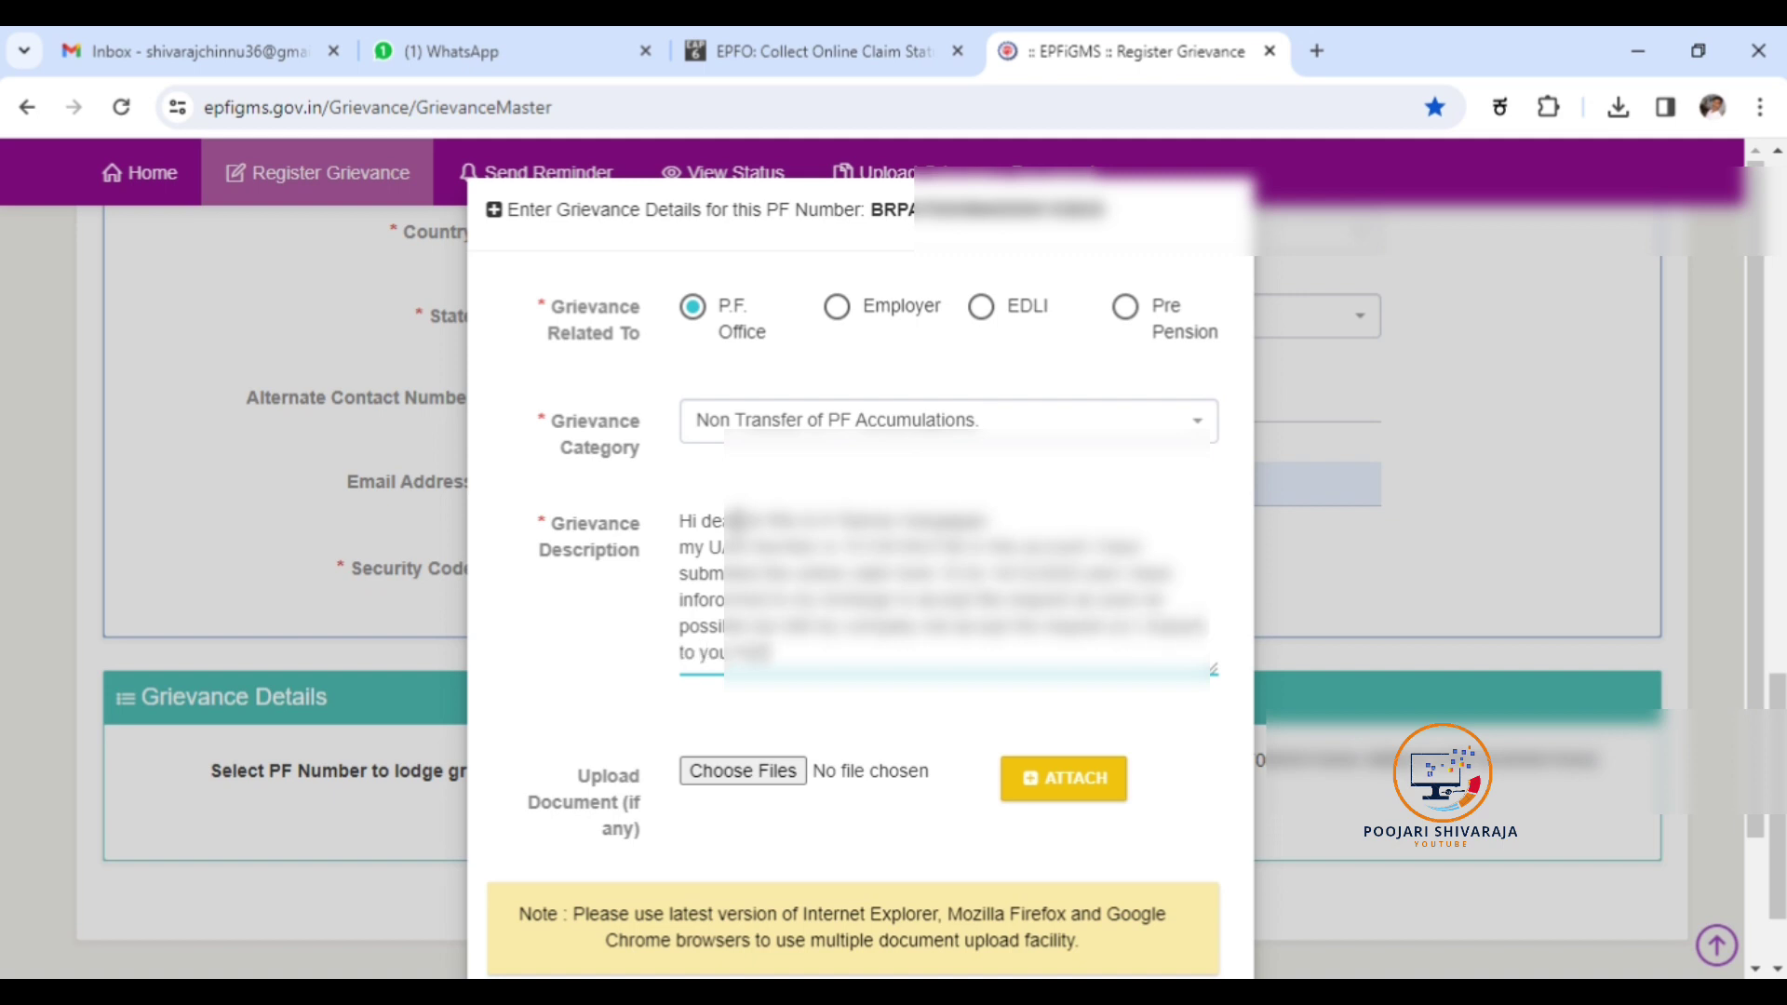
{"action": "type", "text": "r end sir thanks"}
{"action": "type", "text": "sir."}
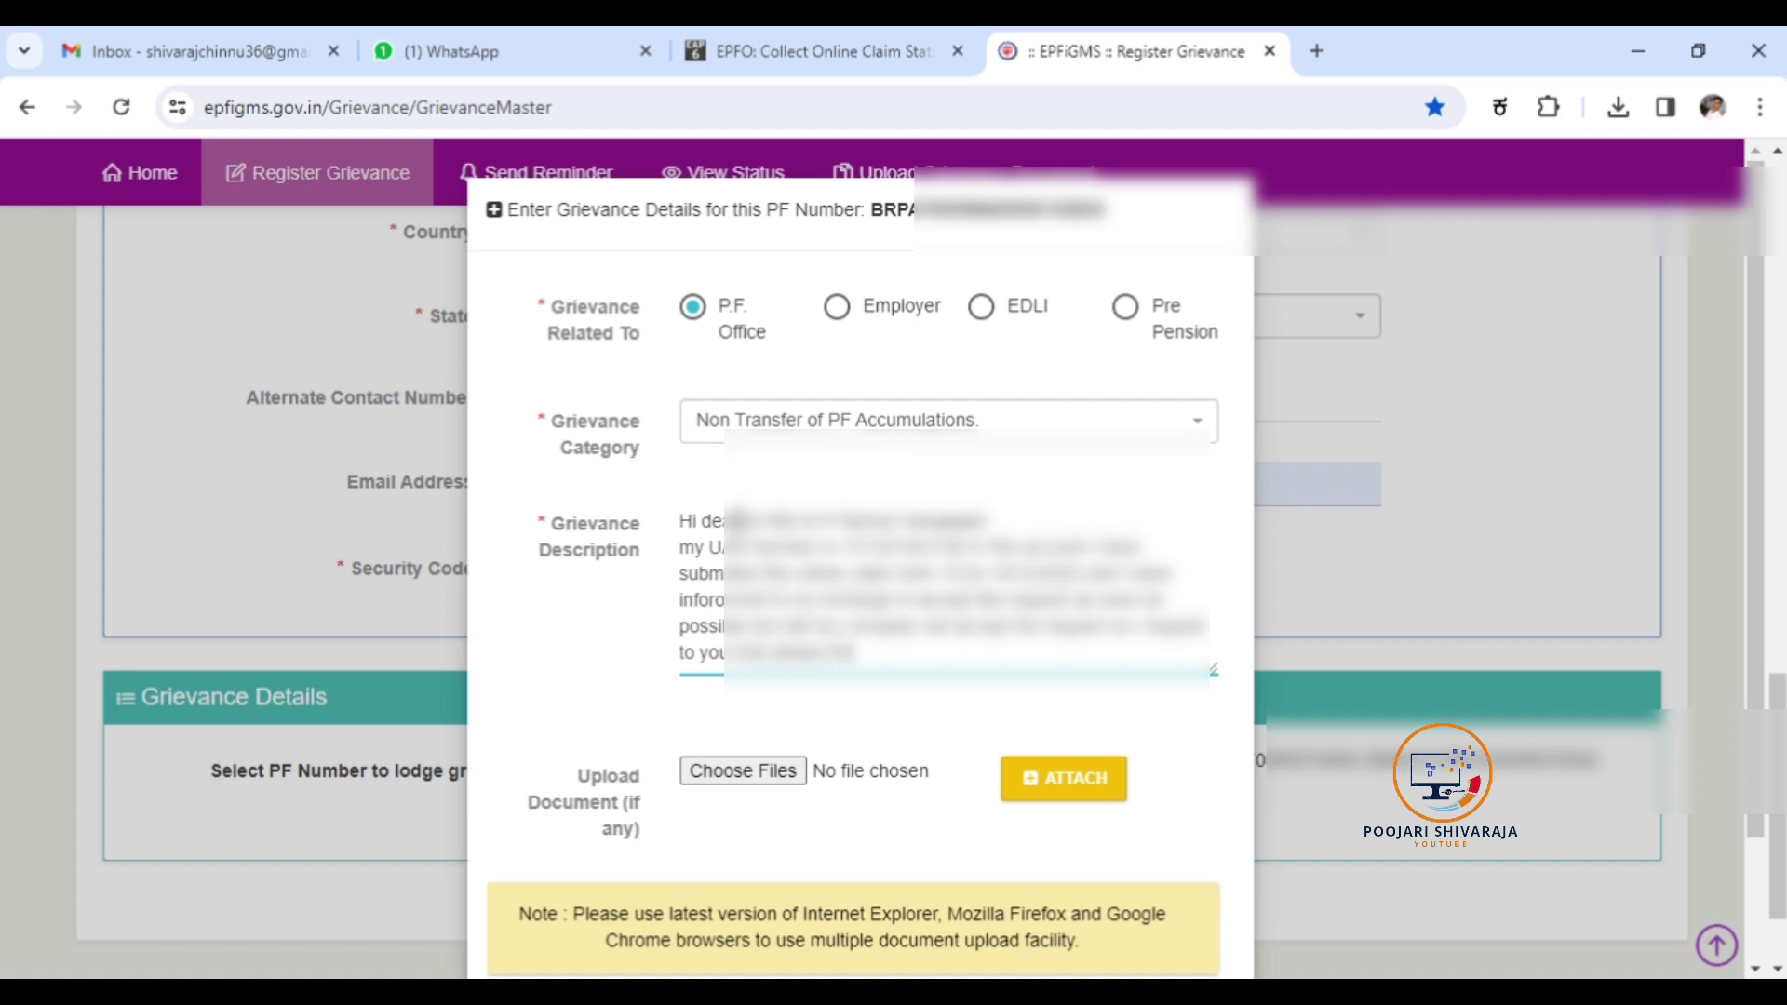
{"action": "key", "text": "BackSpace"}
{"action": "key", "text": "BackSpace"}
{"action": "key", "text": "BackSpace"}
{"action": "key", "text": "BackSpace"}
{"action": "key", "text": "BackSpace"}
{"action": "type", "text": "Thanks. sir. as soon as"}
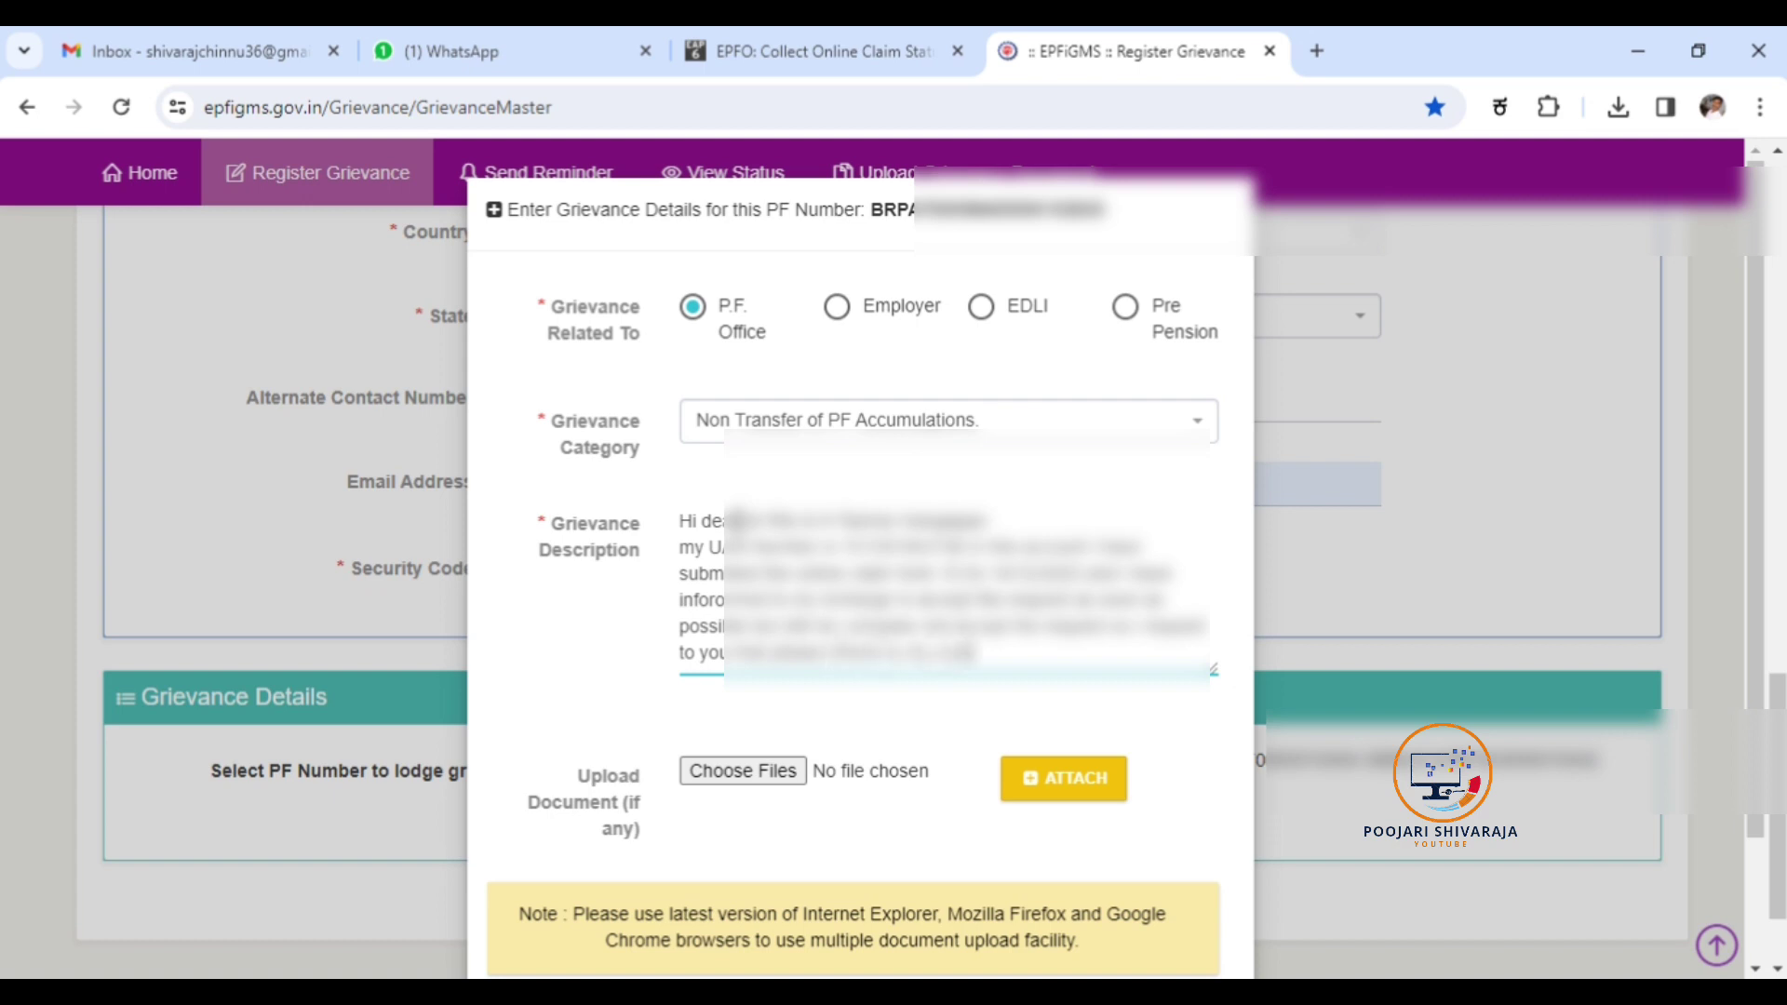
{"action": "type", "text": " as well so"}
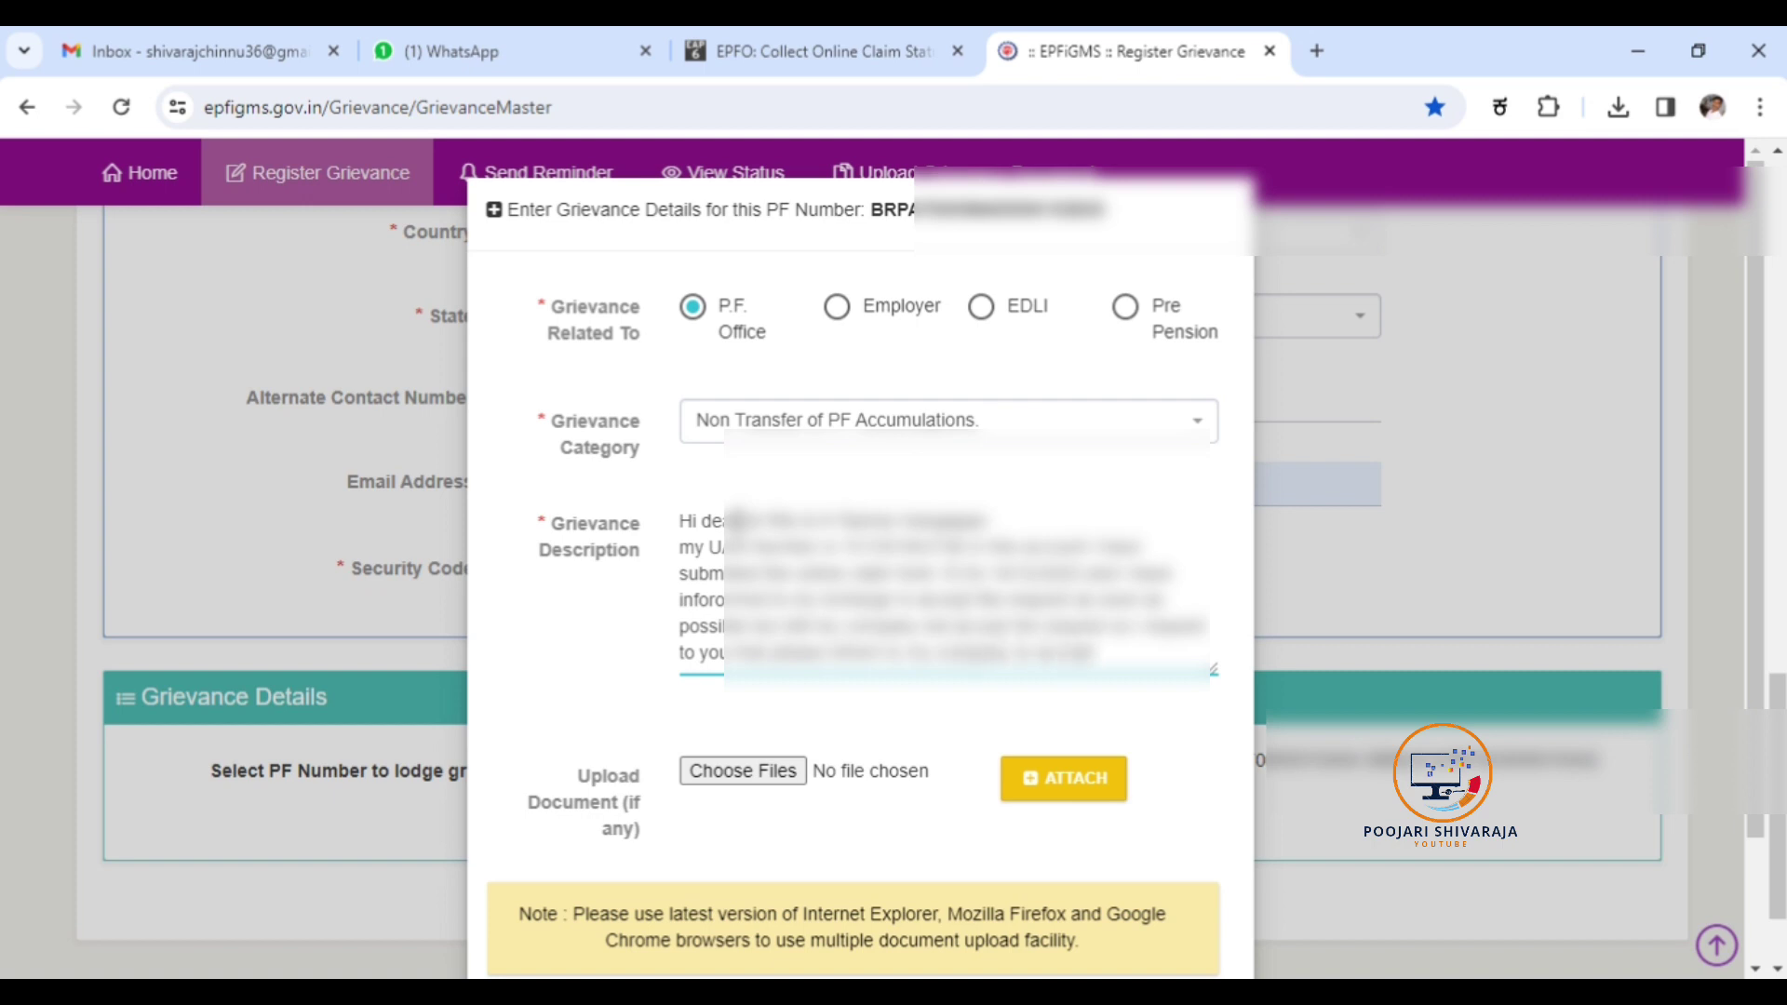
{"action": "type", "text": " that initial"}
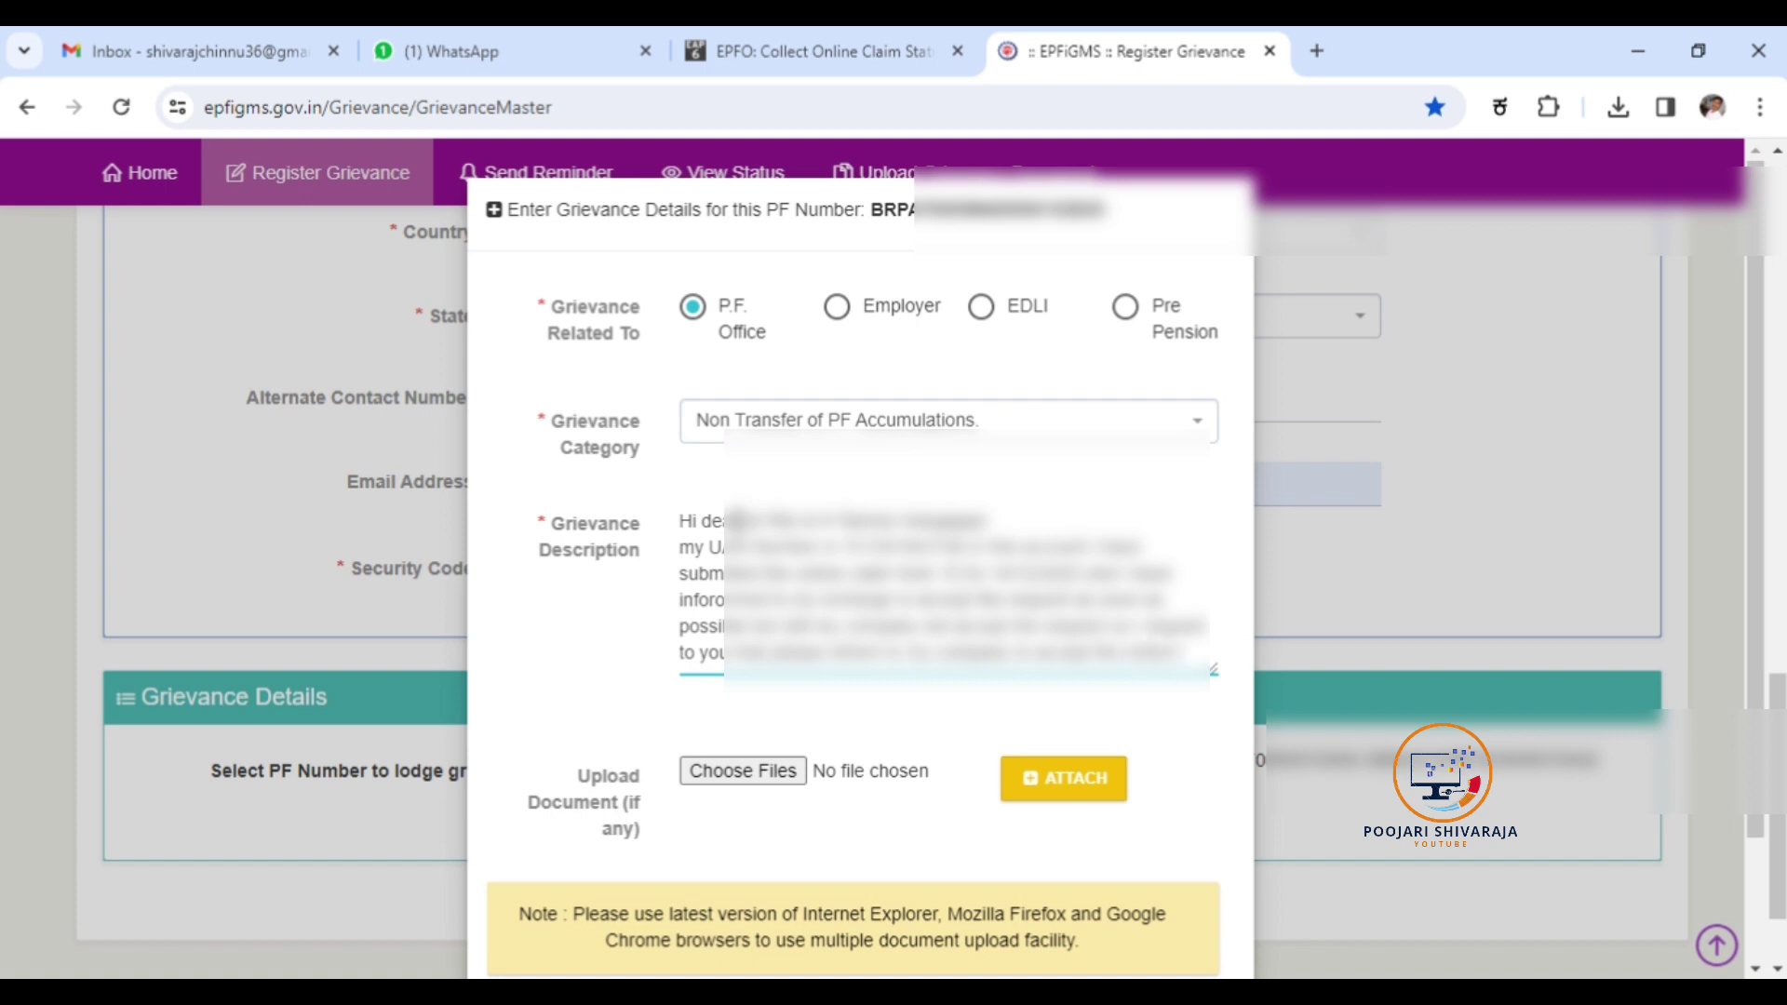
{"action": "key", "text": "BackSpace"}
{"action": "key", "text": "BackSpace"}
{"action": "key", "text": "BackSpace"}
{"action": "type", "text": "iate online claim"}
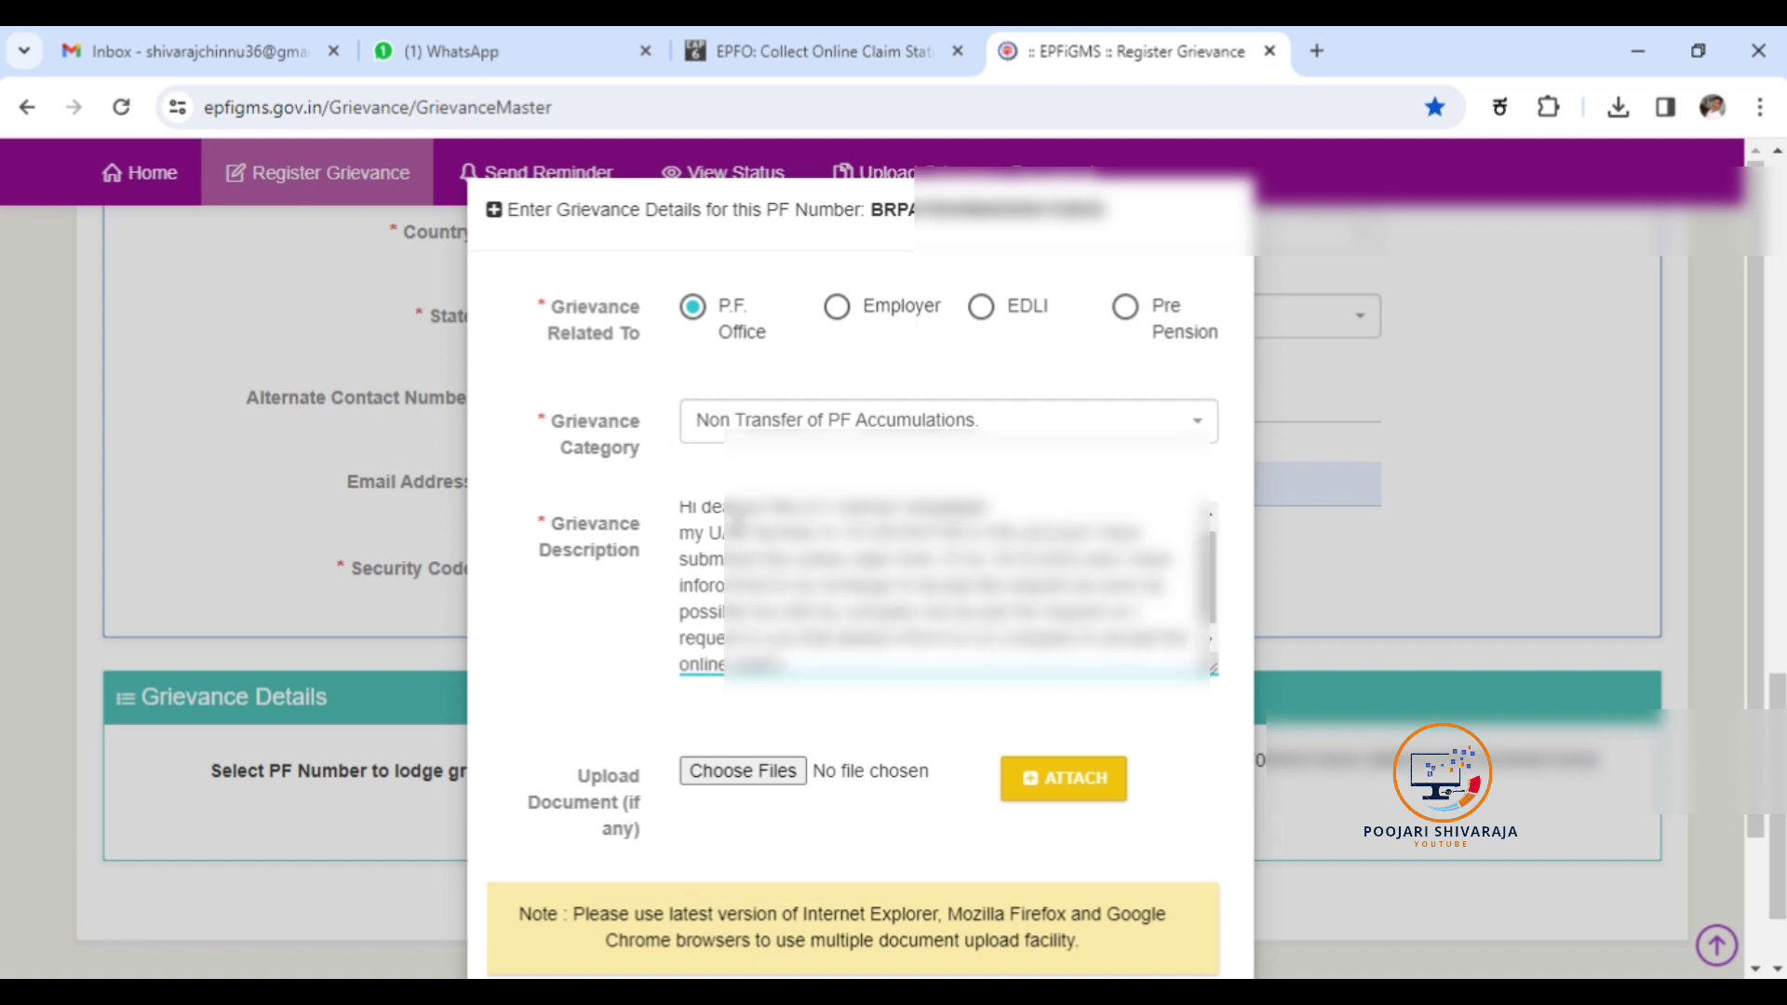
{"action": "type", "text": " soon. :) thank you"}
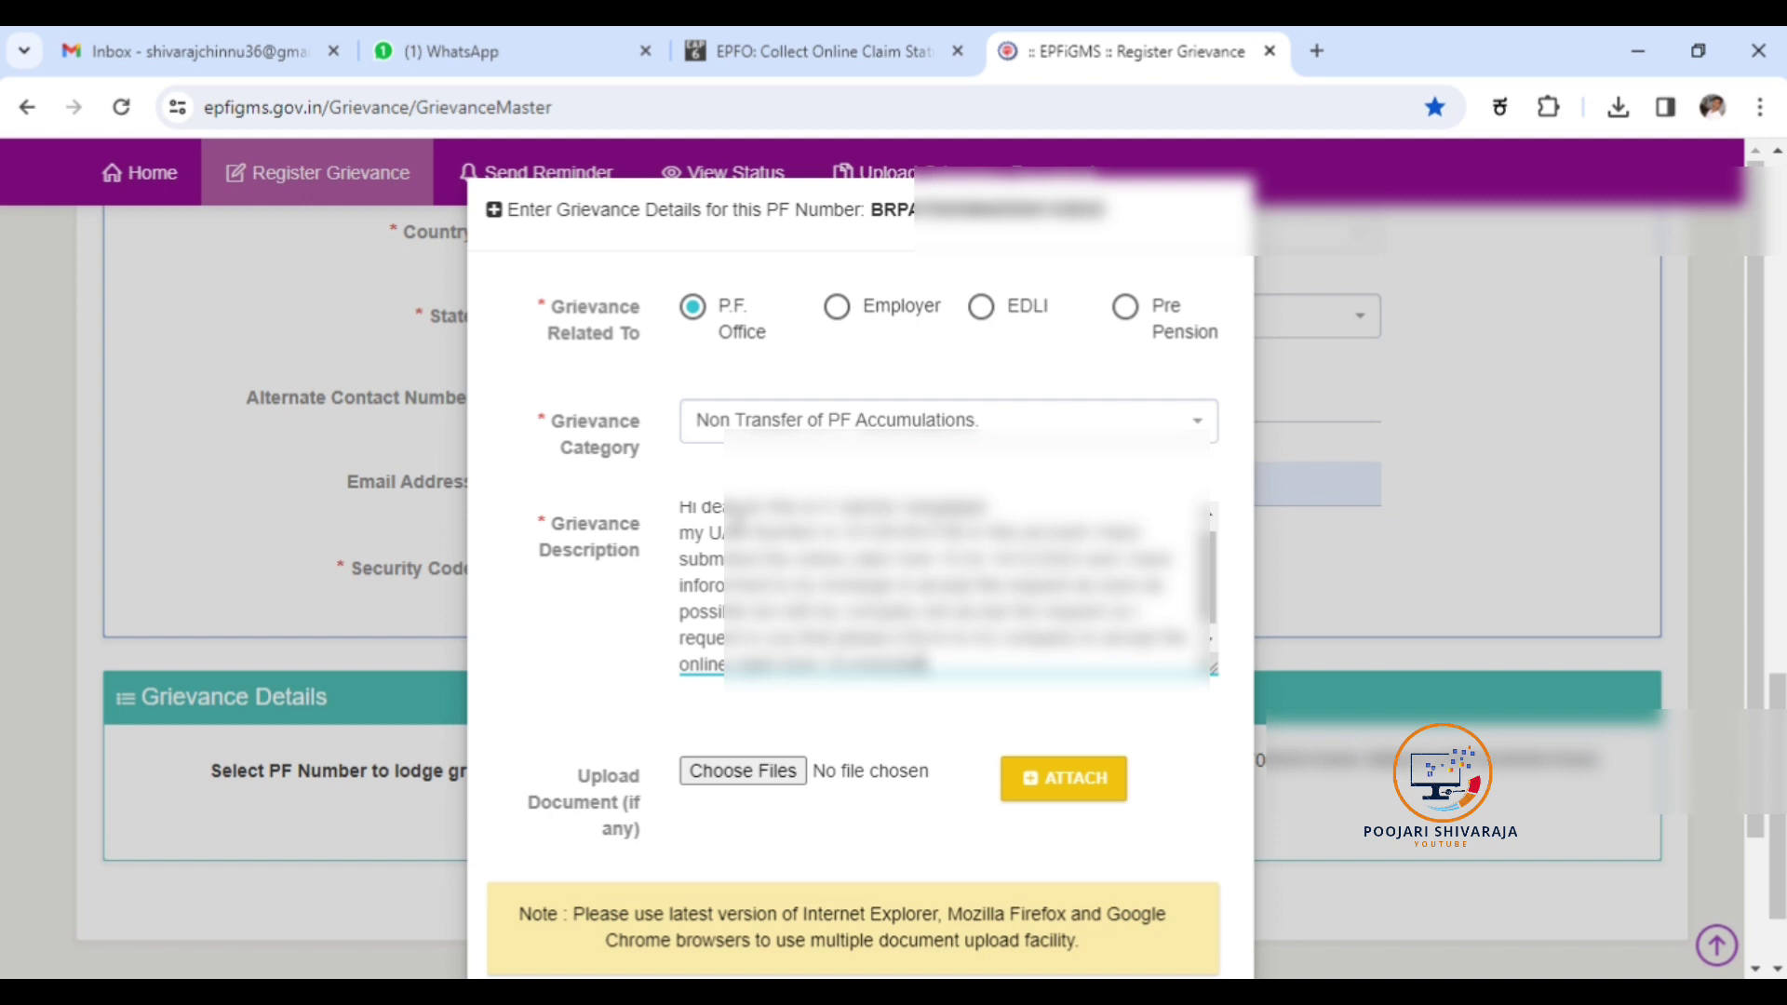
{"action": "type", "text": "."}
{"action": "key", "text": "Return"}
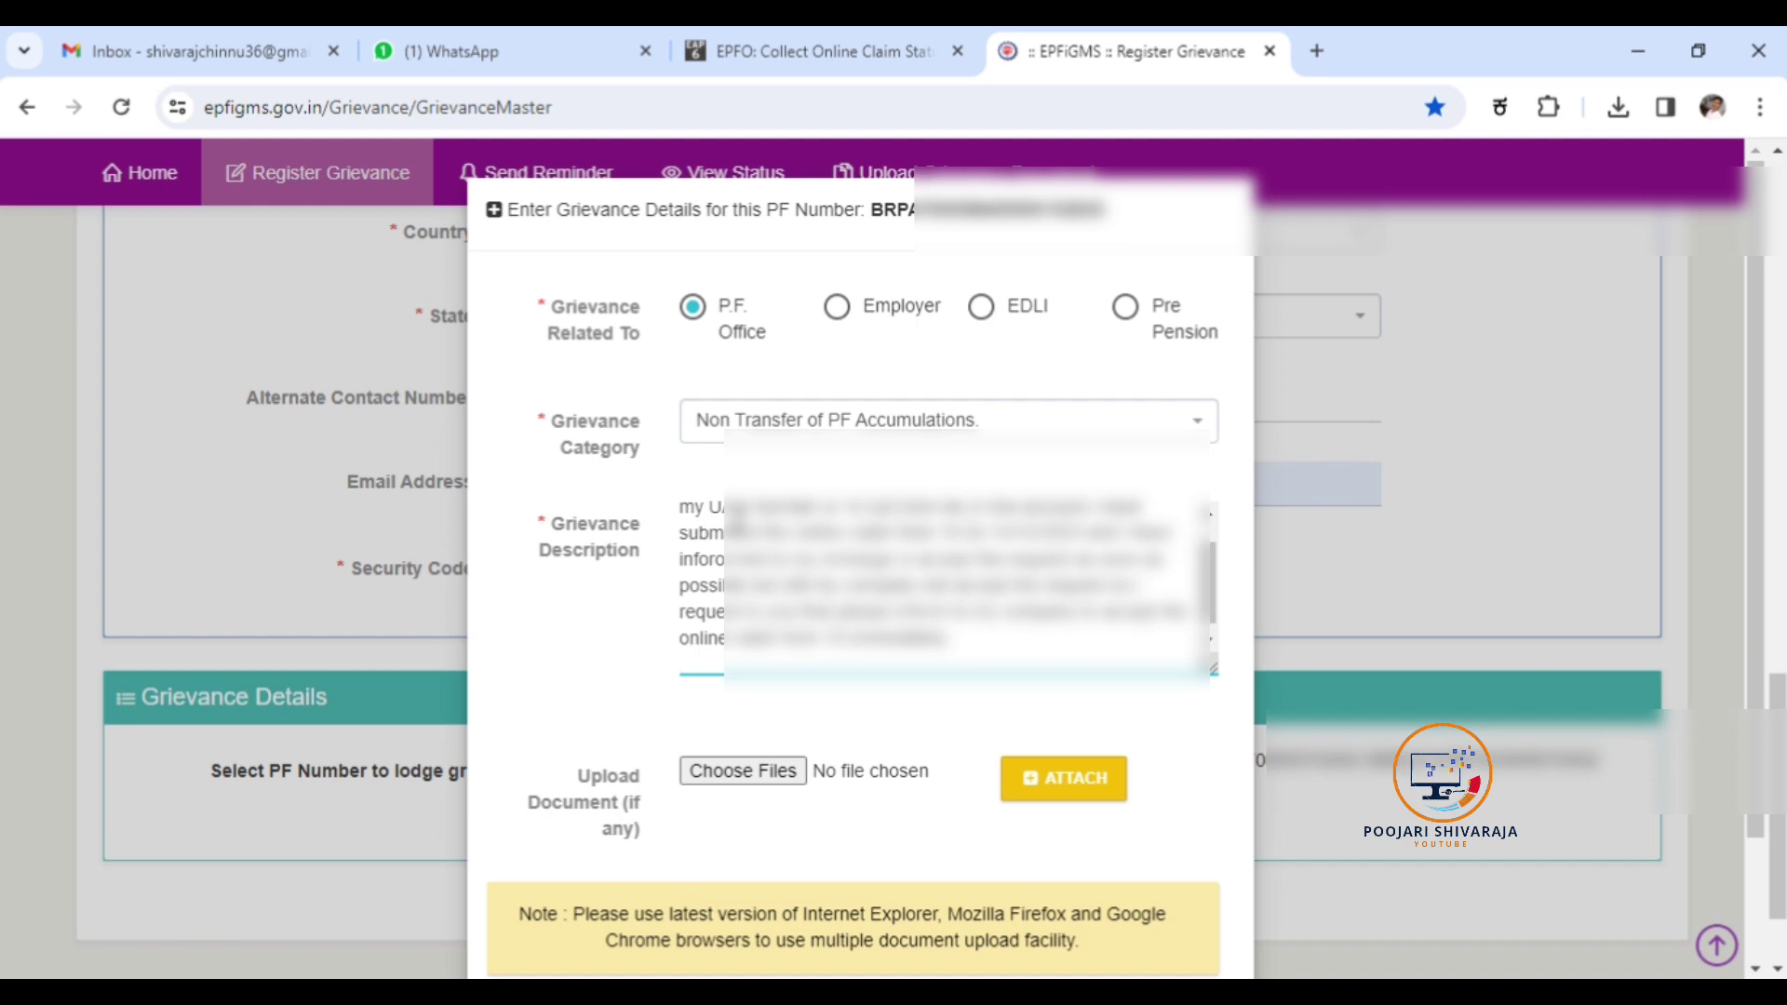
Add a Tracking ID line with the claim's tracking number and a 'Thanks & Reg' sign-off.
{"action": "key", "text": "BackSpace"}
{"action": "key", "text": "BackSpace"}
{"action": "key", "text": "BackSpace"}
{"action": "key", "text": "BackSpace"}
{"action": "key", "text": "BackSpace"}
{"action": "key", "text": "BackSpace"}
{"action": "key", "text": "BackSpace"}
{"action": "key", "text": "BackSpace"}
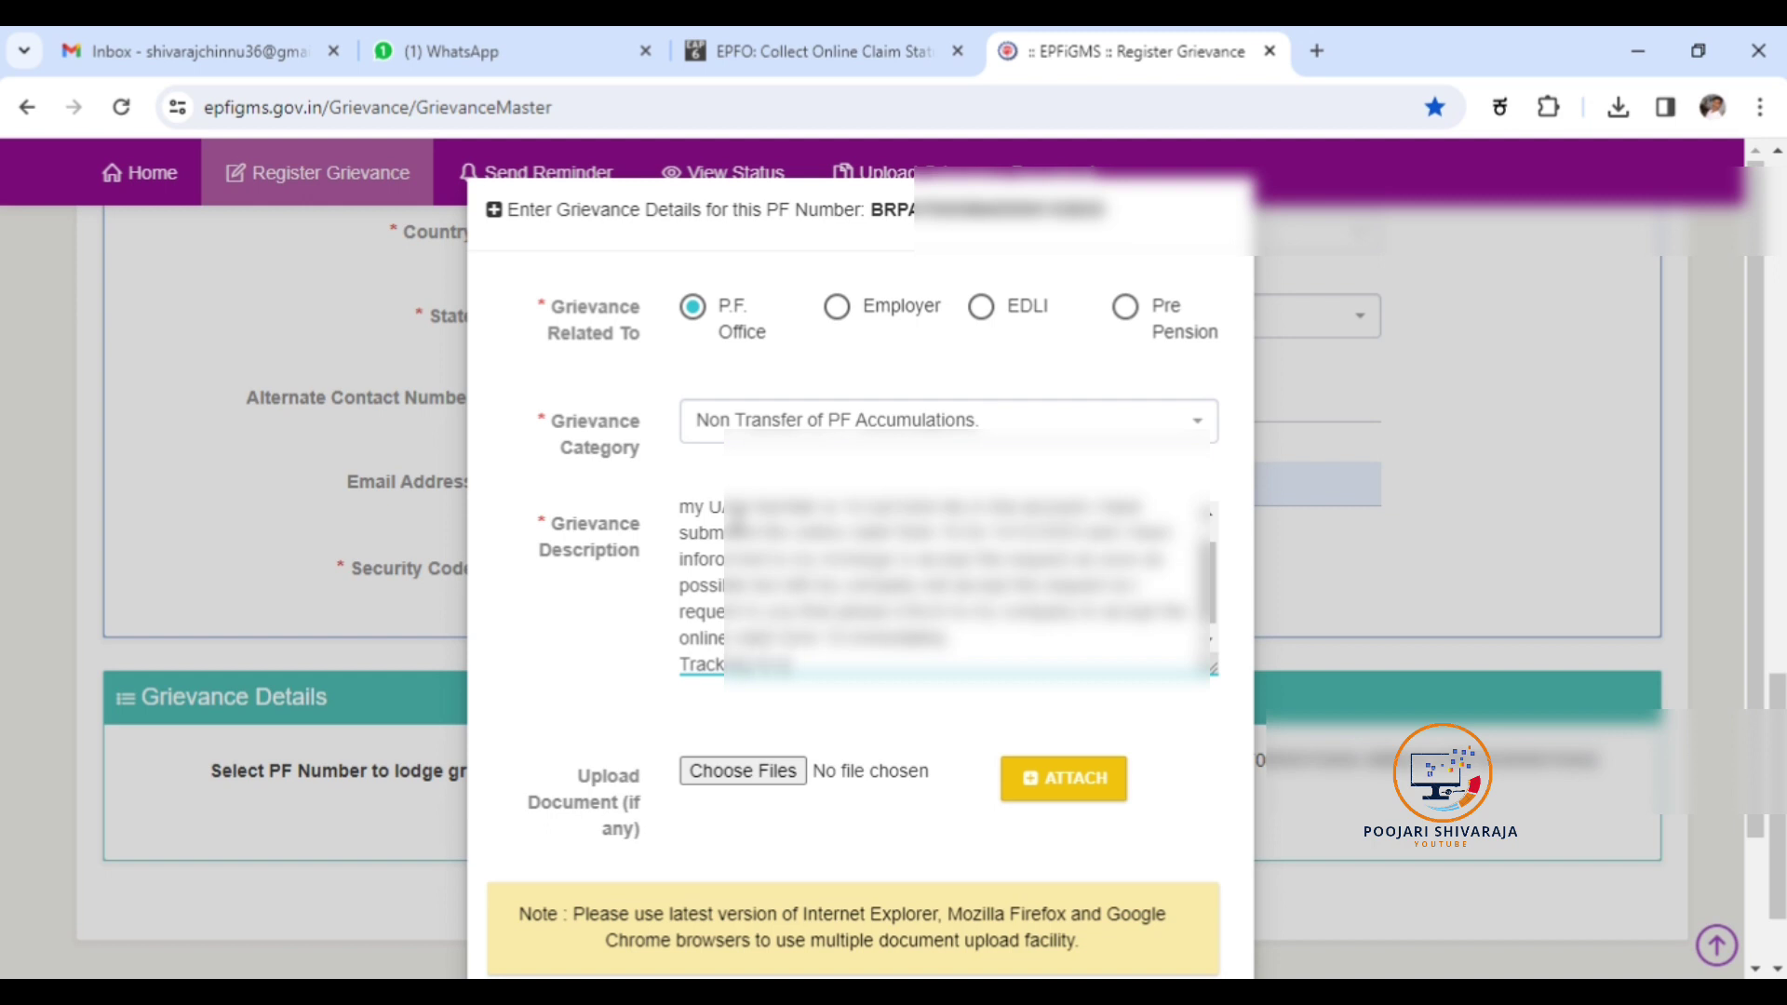
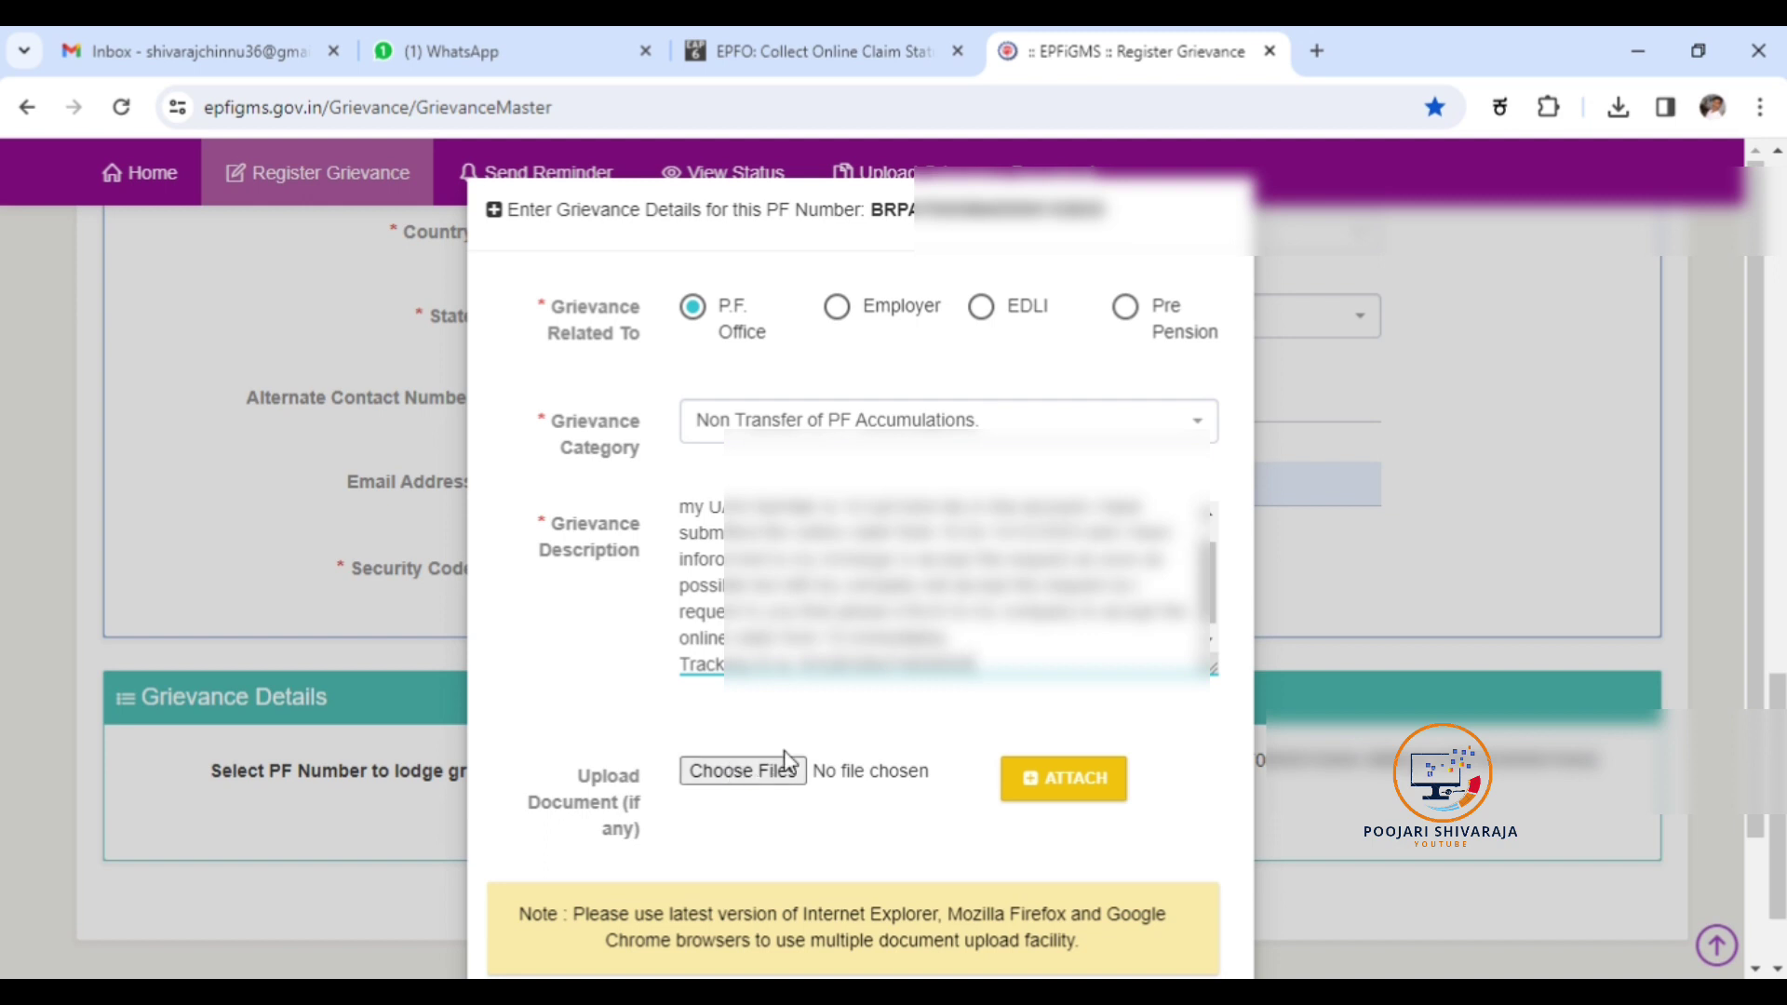
{"action": "key", "text": "Return"}
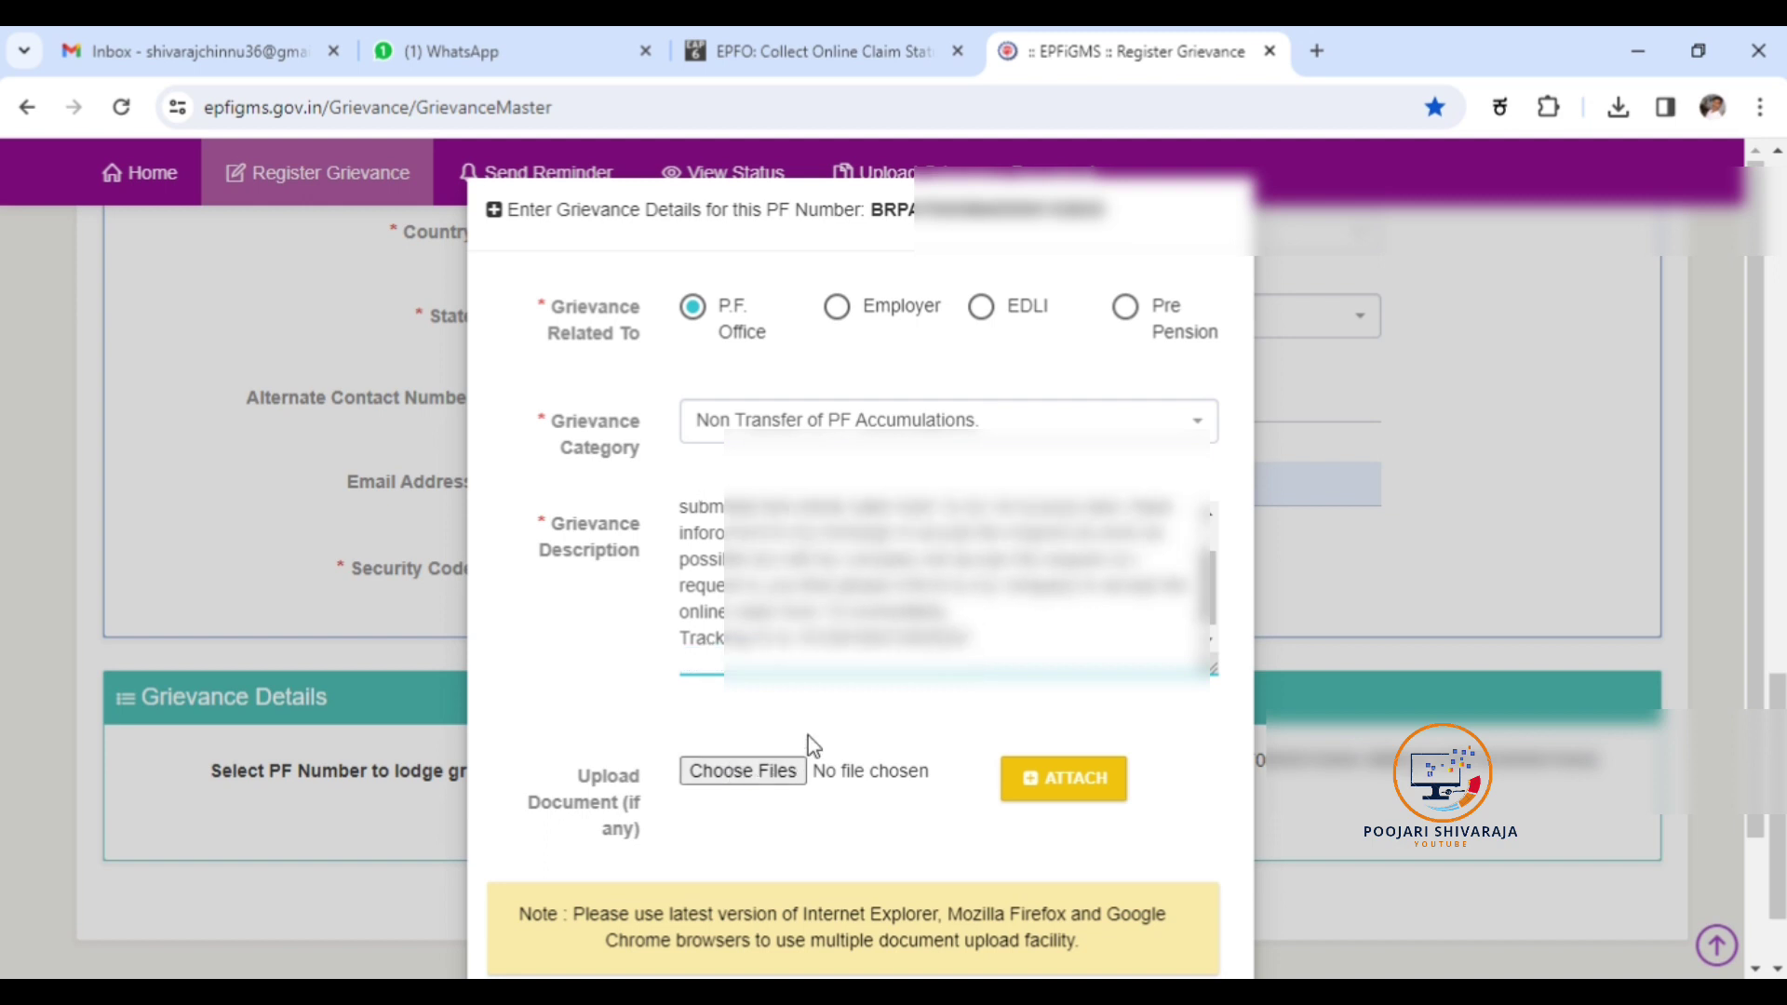
{"action": "key", "text": "Return"}
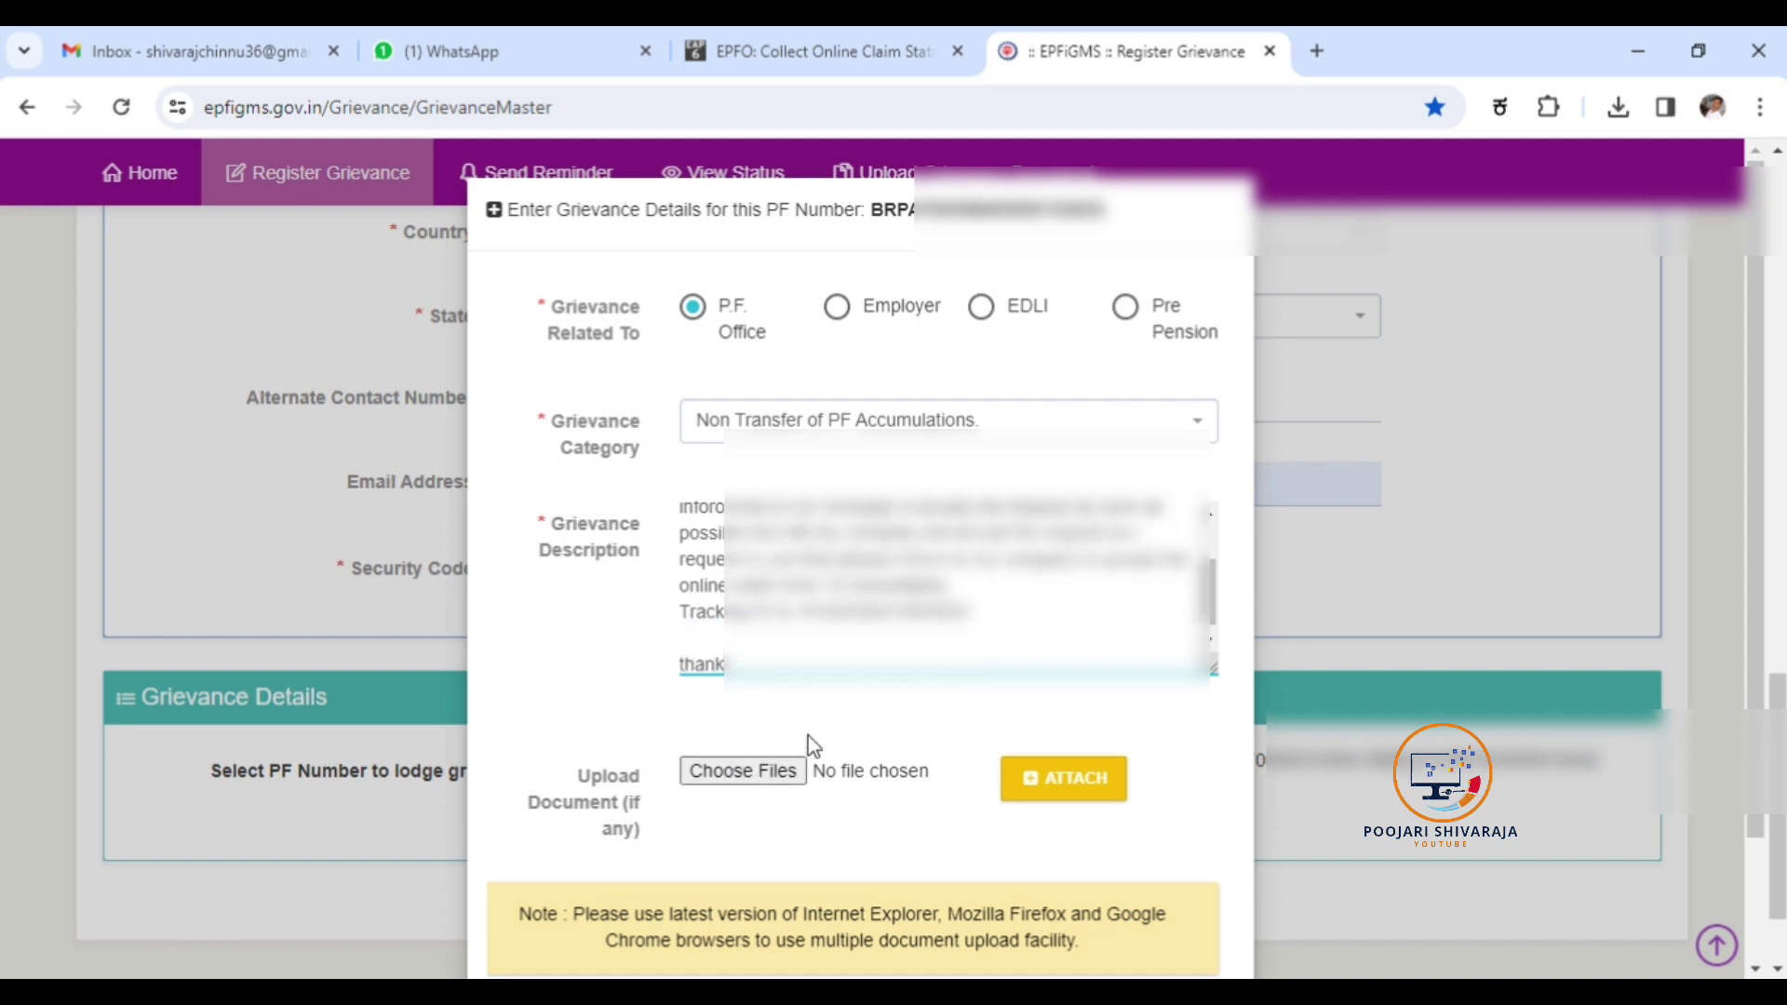
{"action": "key", "text": "BackSpace"}
{"action": "key", "text": "BackSpace"}
{"action": "key", "text": "BackSpace"}
{"action": "key", "text": "BackSpace"}
{"action": "key", "text": "BackSpace"}
{"action": "key", "text": "BackSpace"}
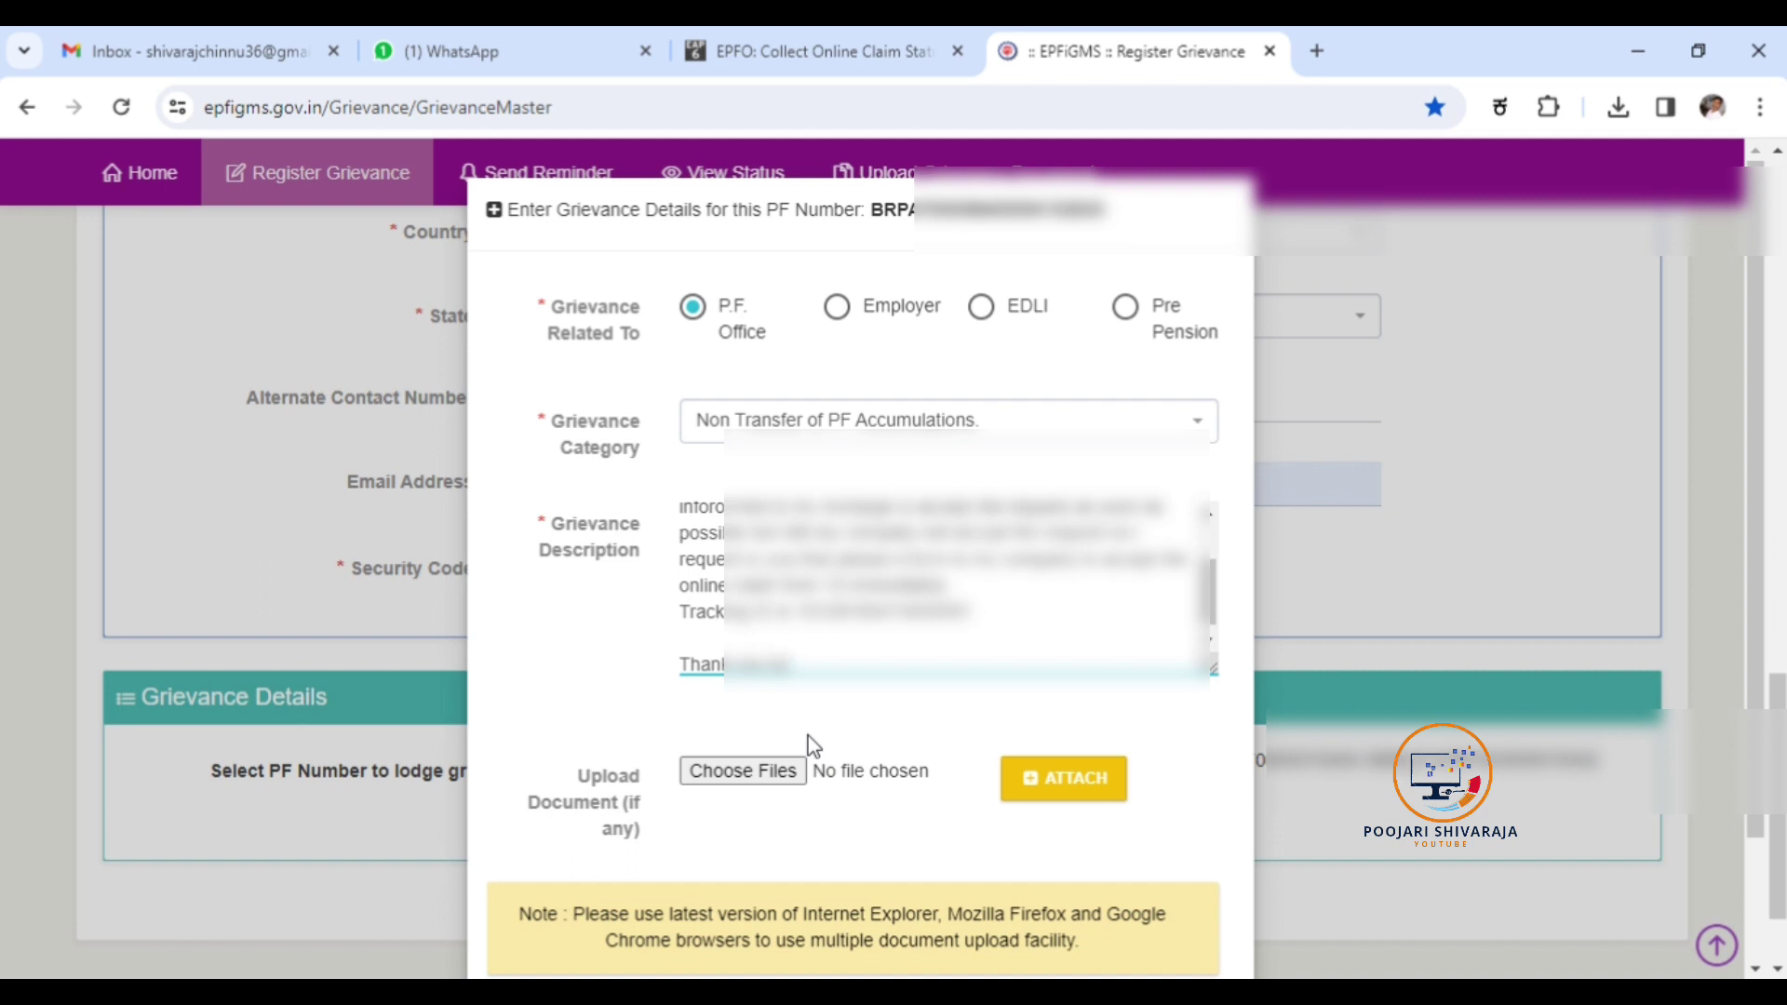
Attach the first PDF (9 KB) from Downloads and add the entry to the Grievance Details list.
{"action": "left_click", "coordinate": [744, 780]}
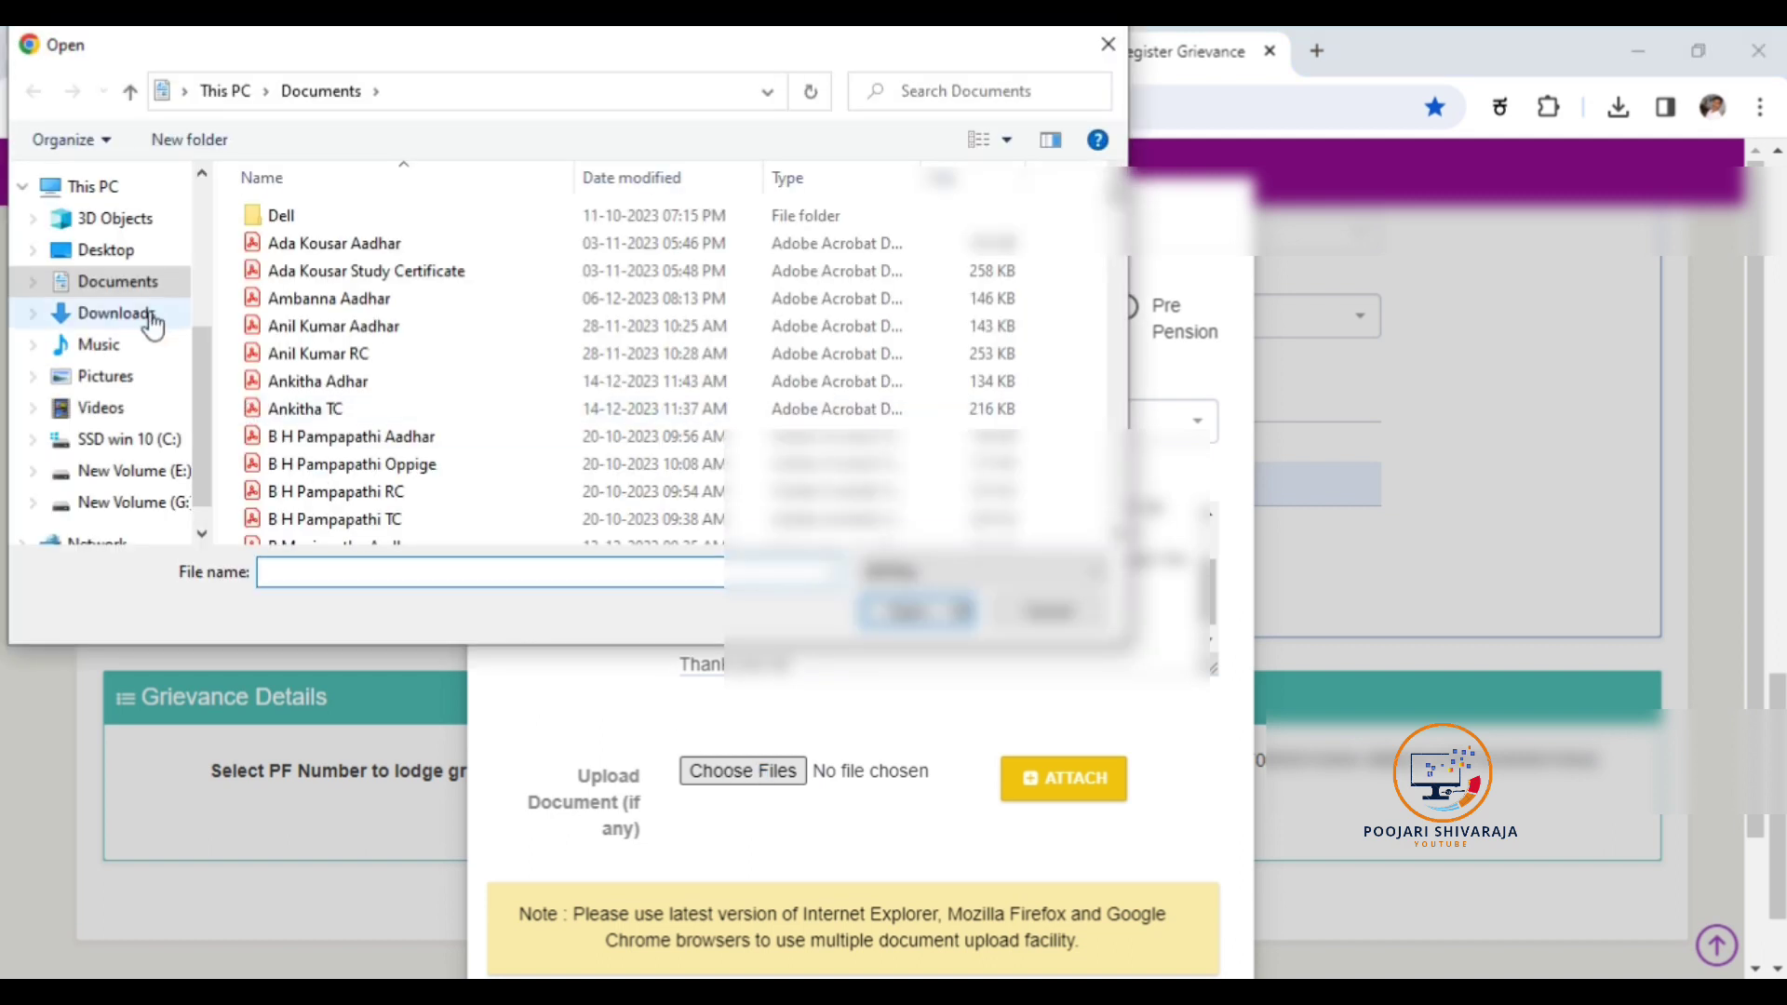
{"action": "left_click", "coordinate": [126, 319]}
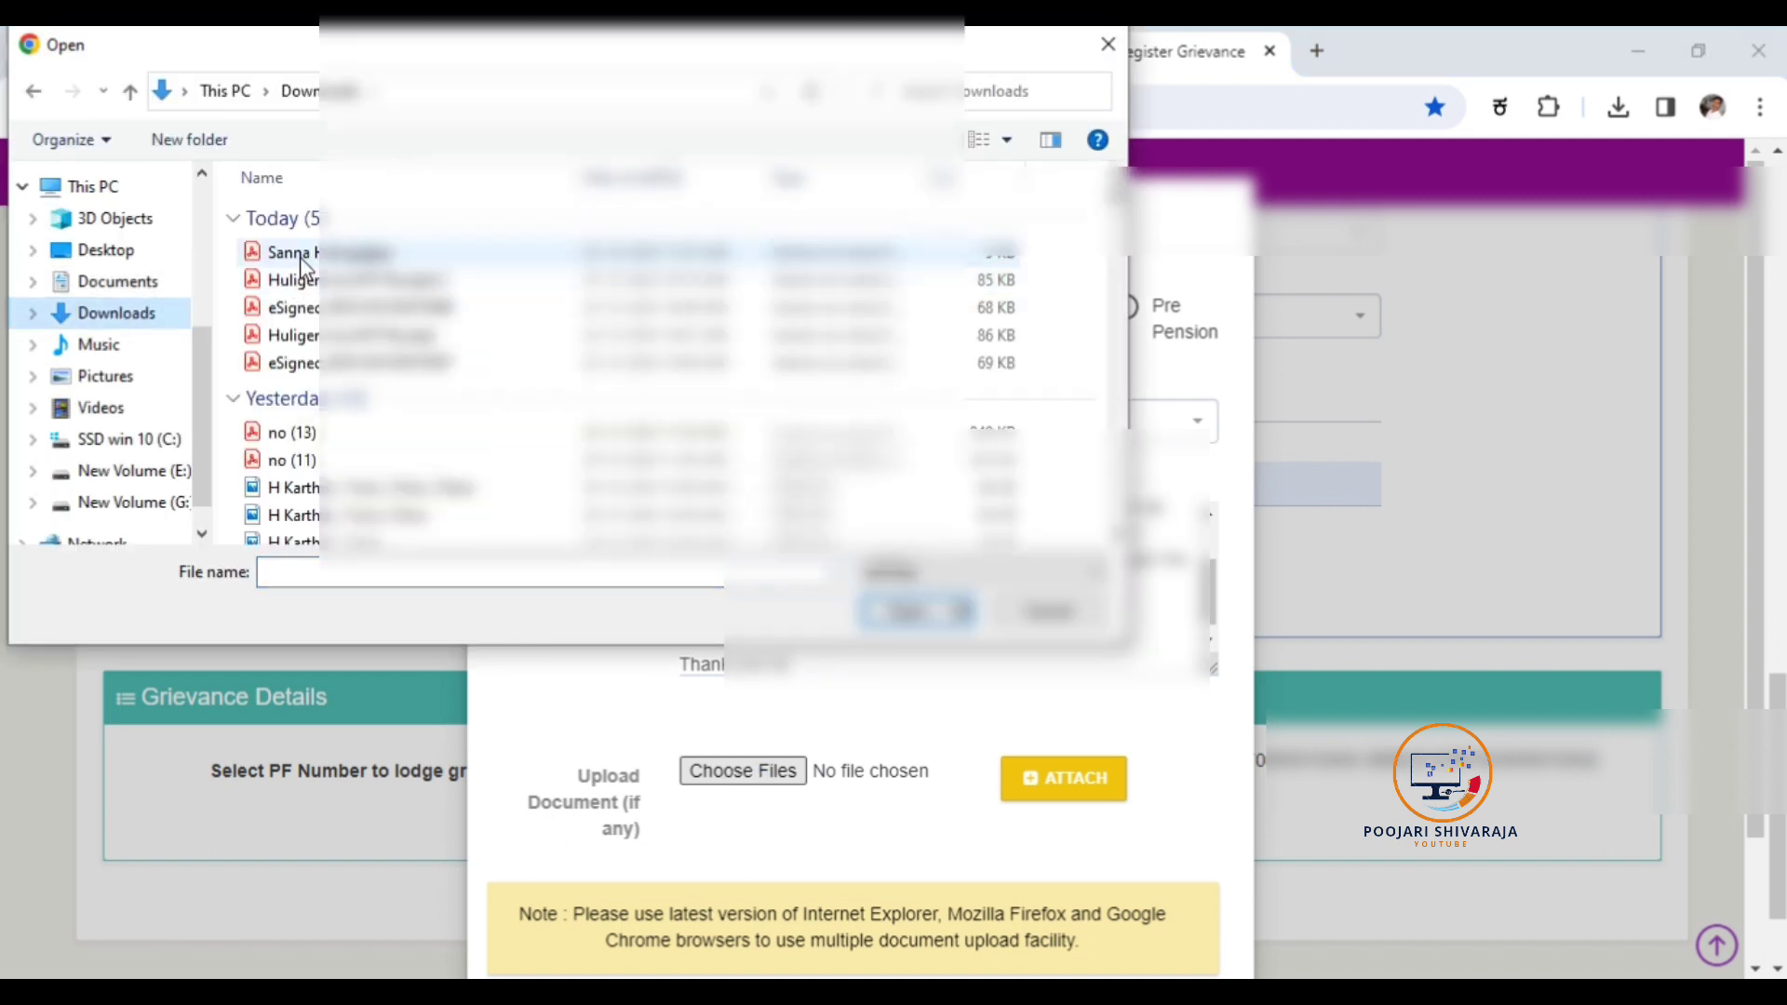
{"action": "left_click", "coordinate": [293, 254]}
{"action": "left_click", "coordinate": [907, 612]}
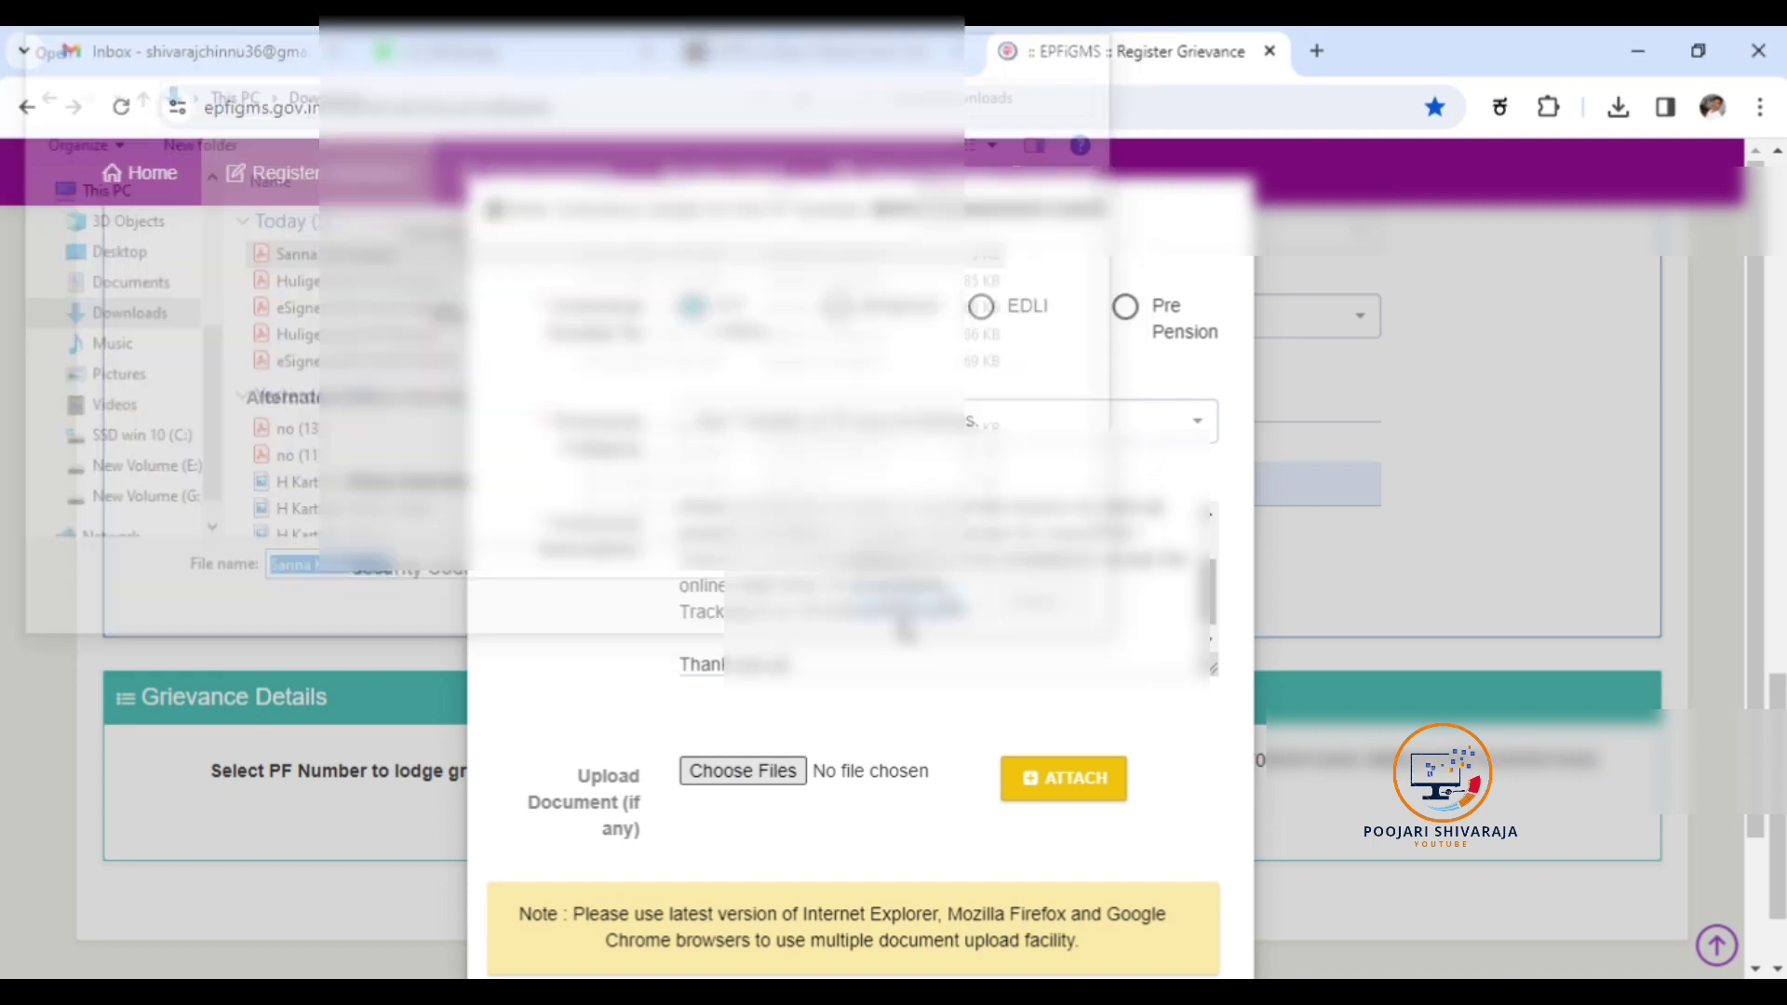
{"action": "left_click", "coordinate": [1050, 782]}
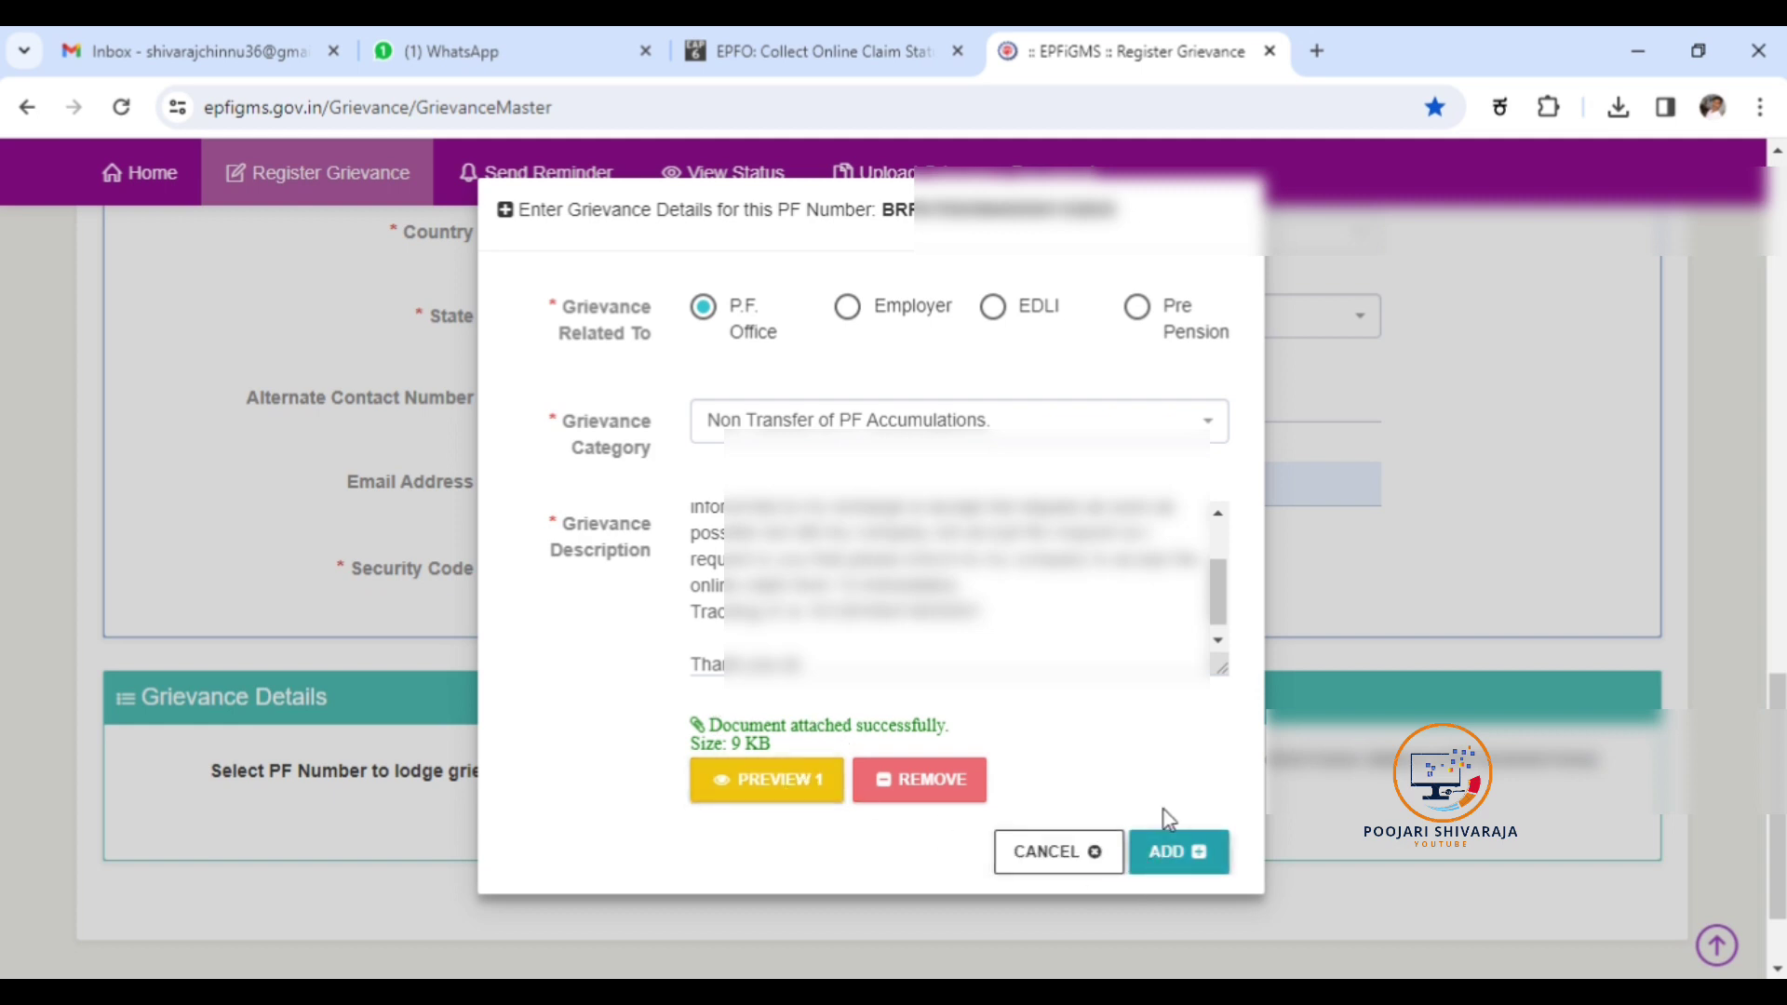
{"action": "left_click", "coordinate": [1180, 856]}
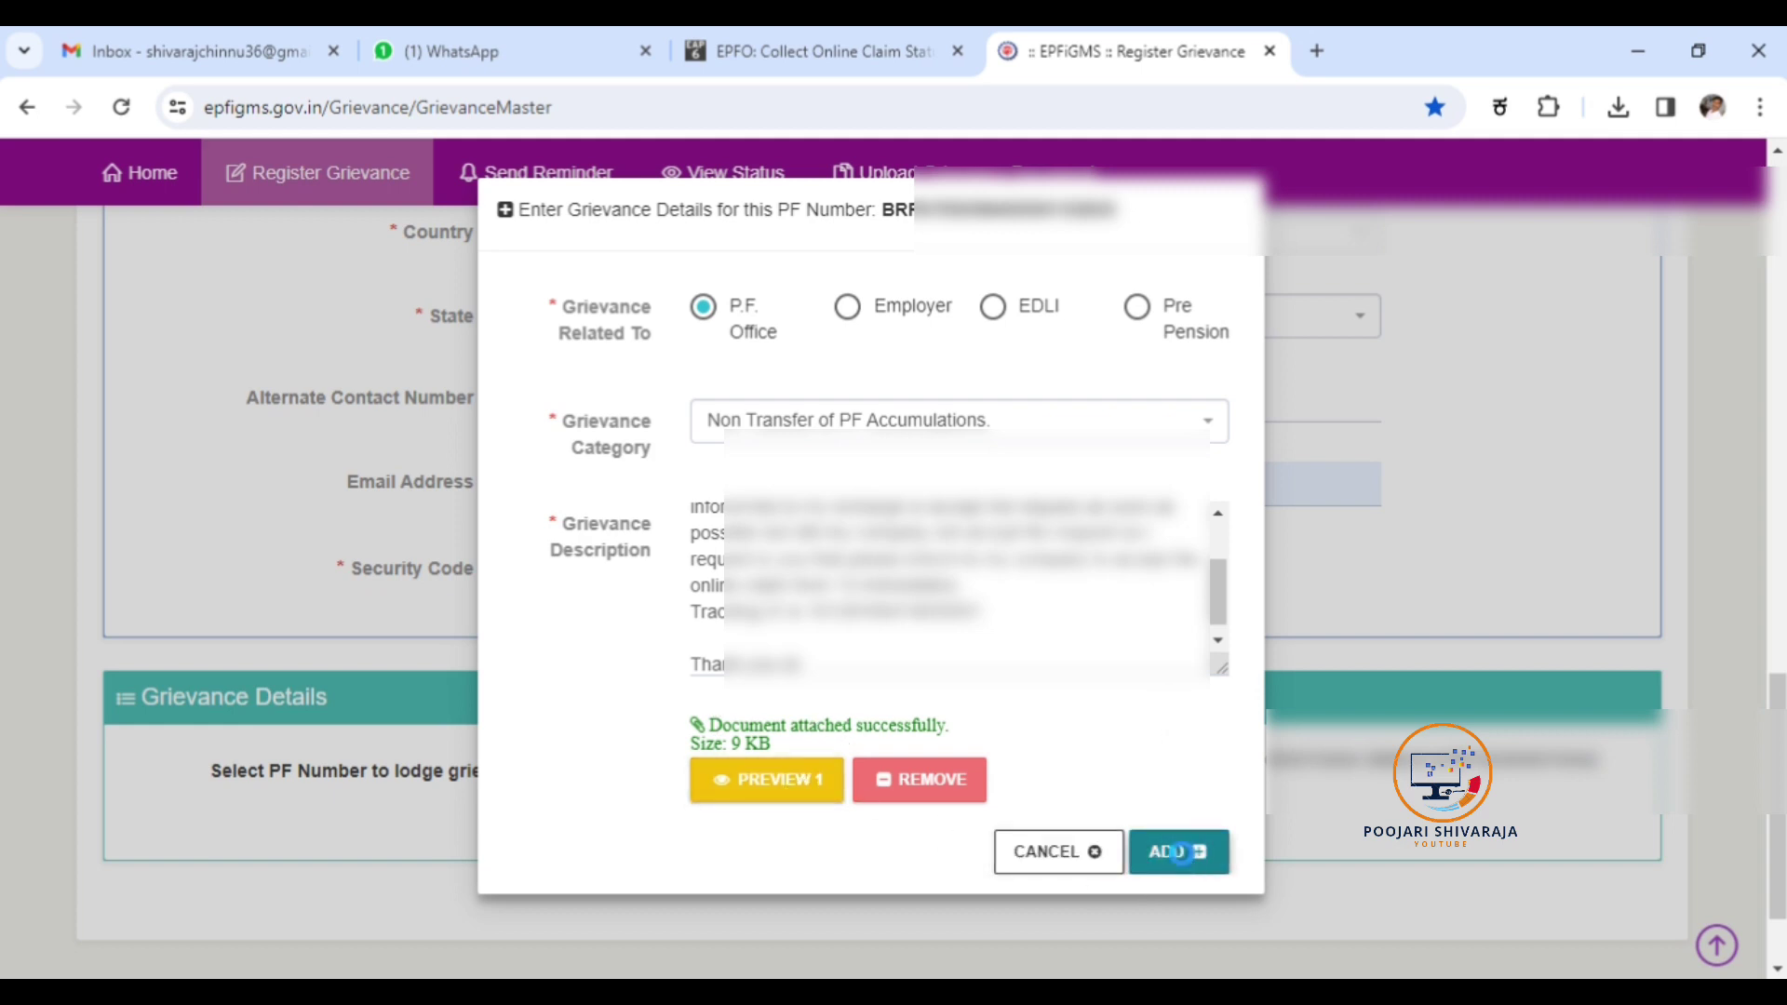
Submit the listed grievance to get the Successful Grievance Registration page with its registration number.
{"action": "scroll", "coordinate": [1210, 842], "scroll_direction": "down", "scroll_amount": 5}
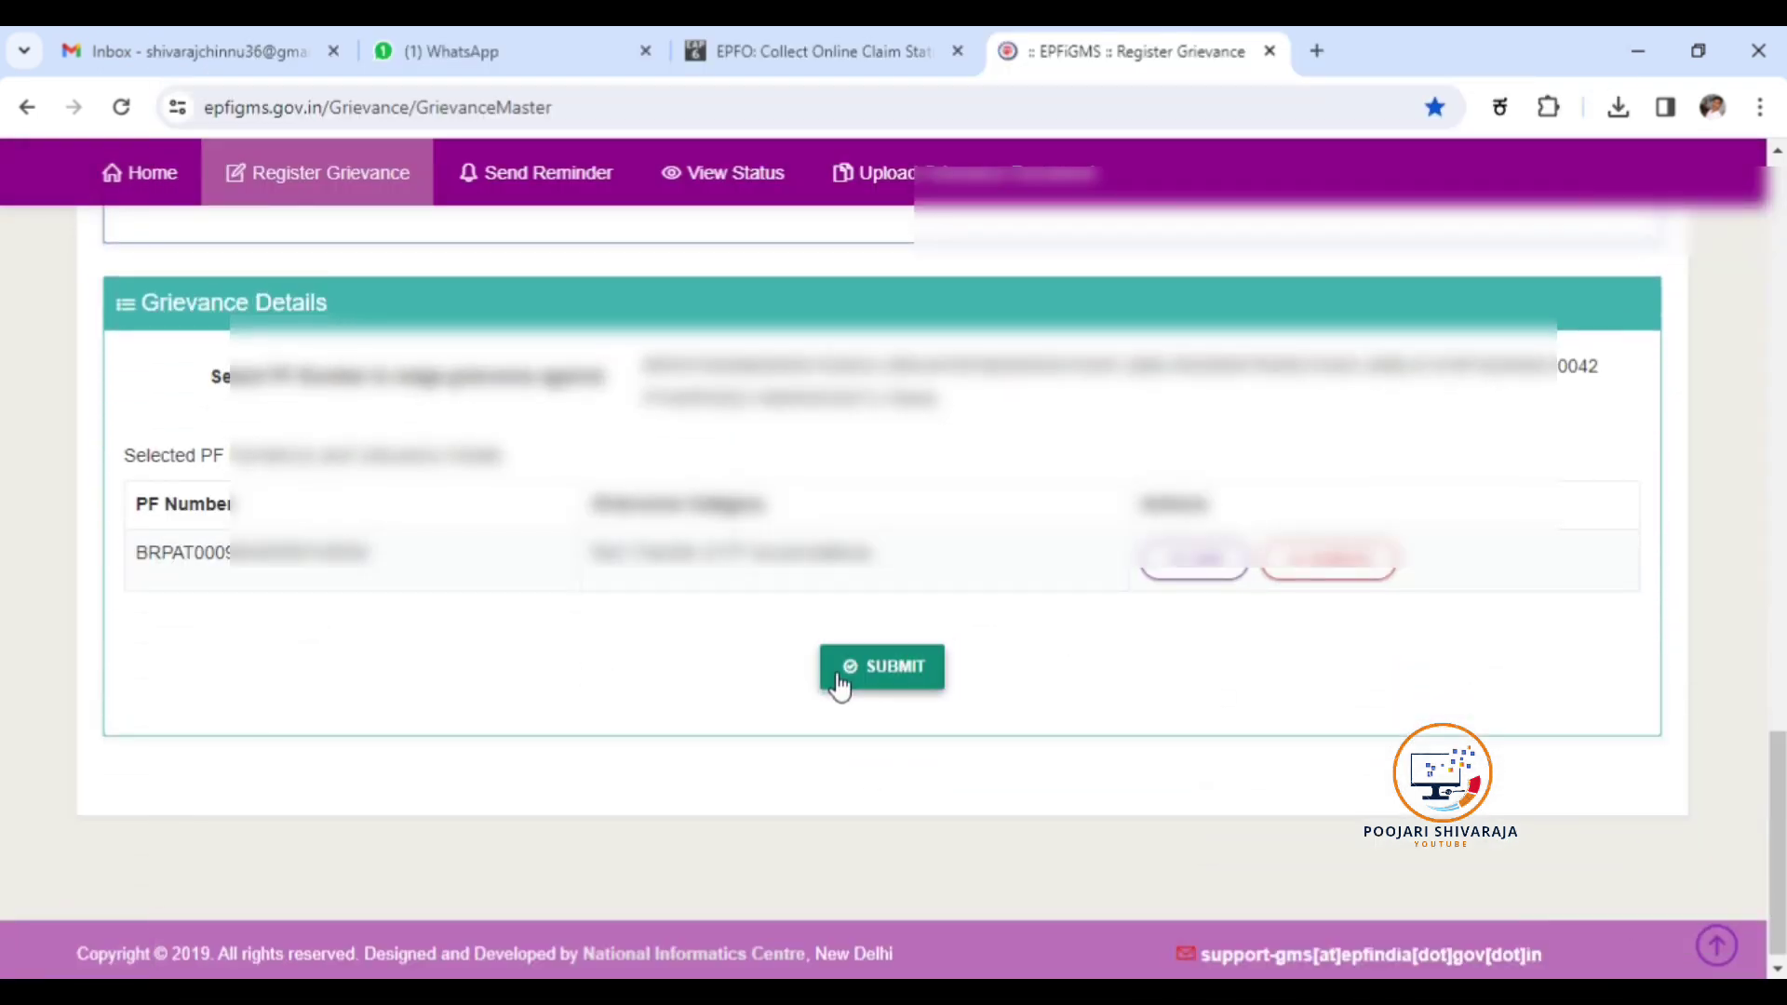
{"action": "left_click", "coordinate": [873, 665]}
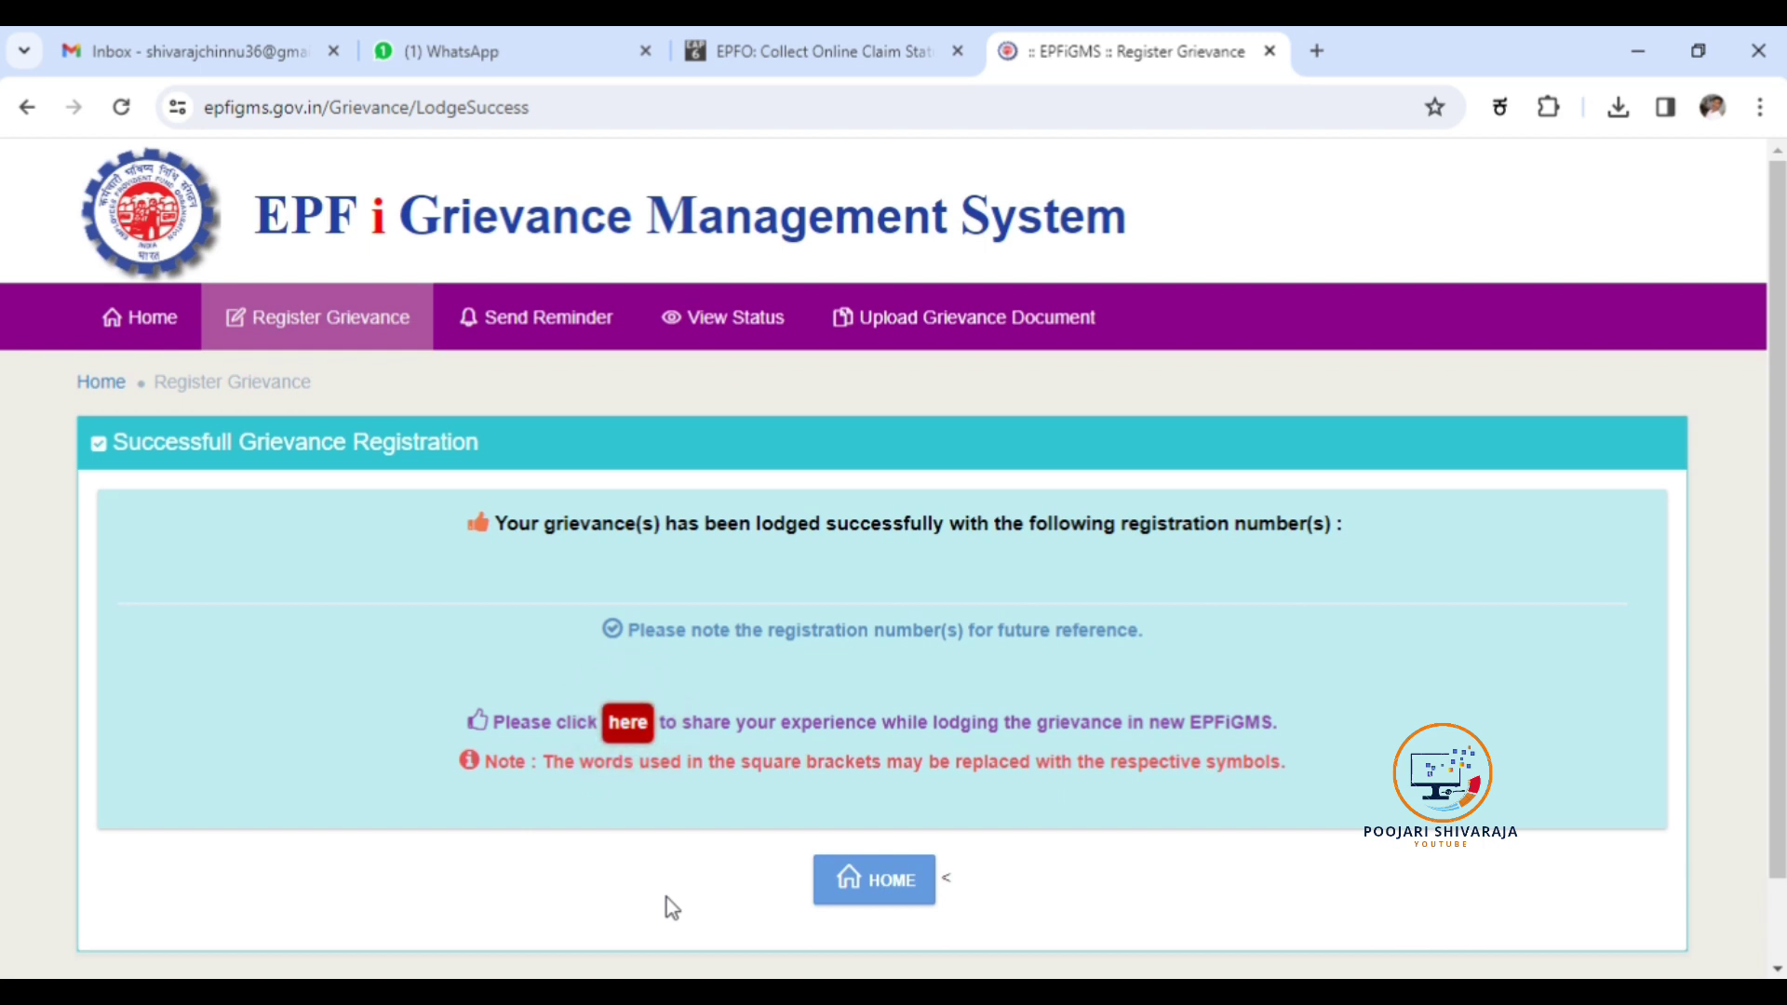
Go to View Status to show the form for registration number, mobile or email, and security code.
{"action": "left_click", "coordinate": [748, 333]}
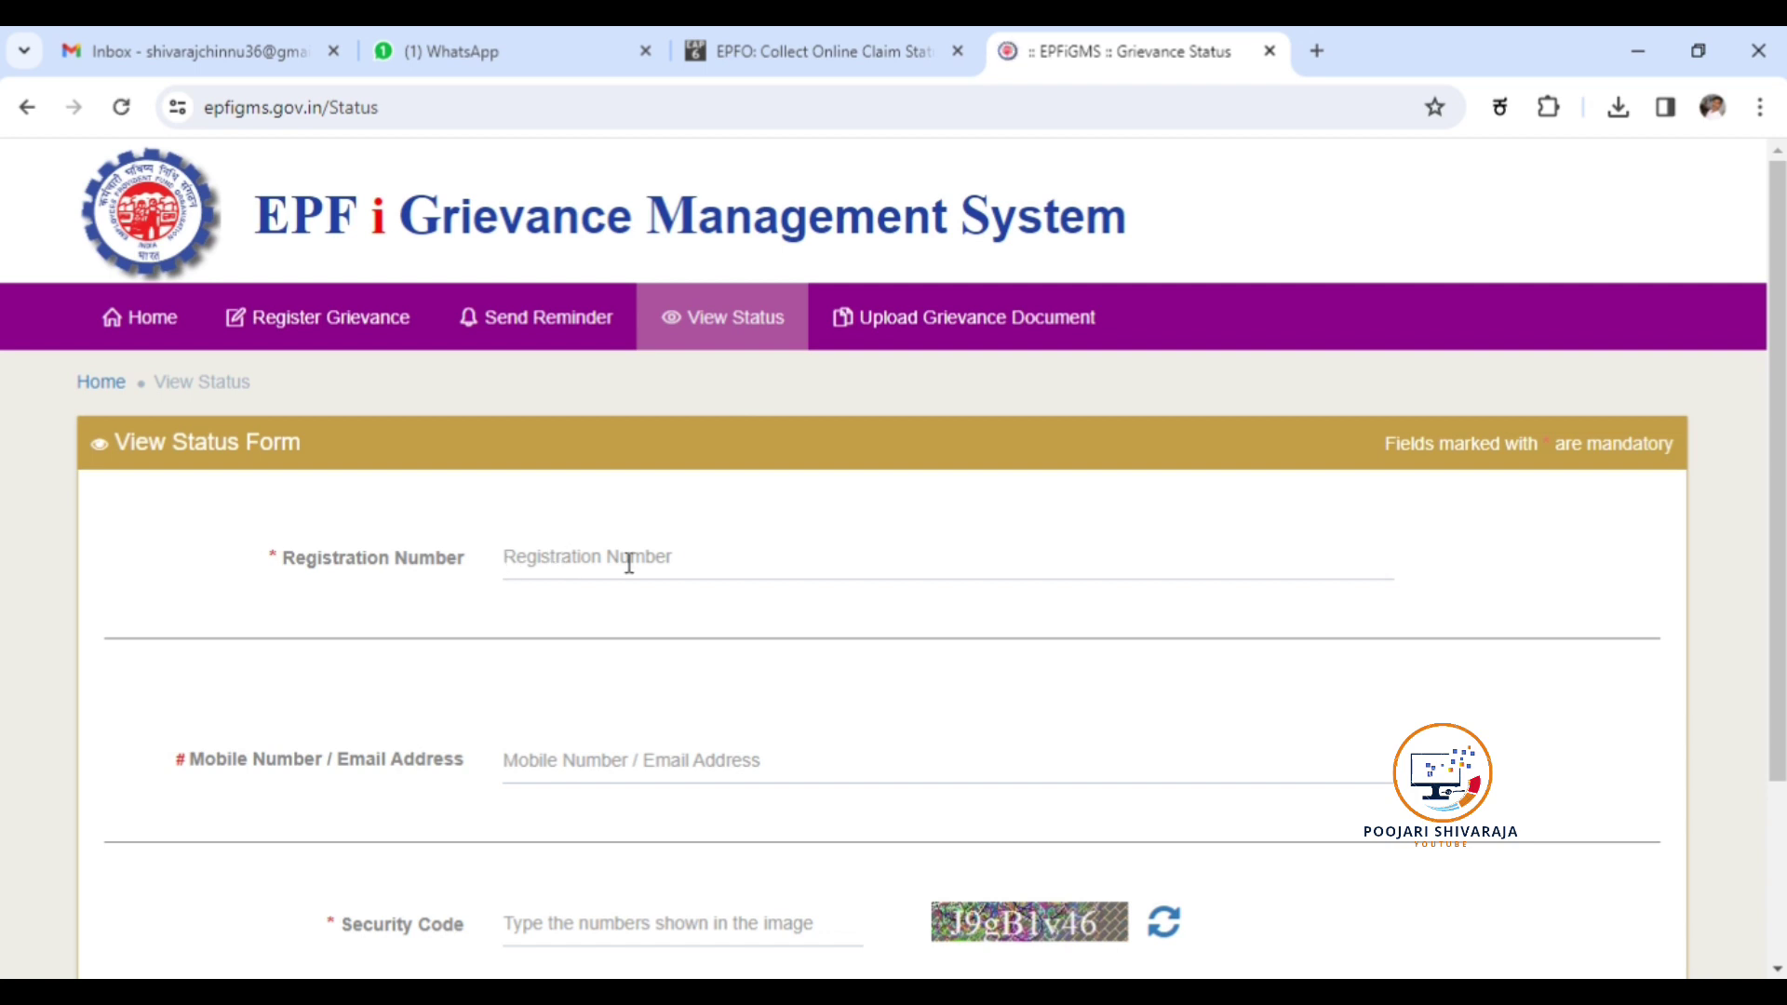
{"action": "scroll", "coordinate": [734, 766], "scroll_direction": "down", "scroll_amount": 3}
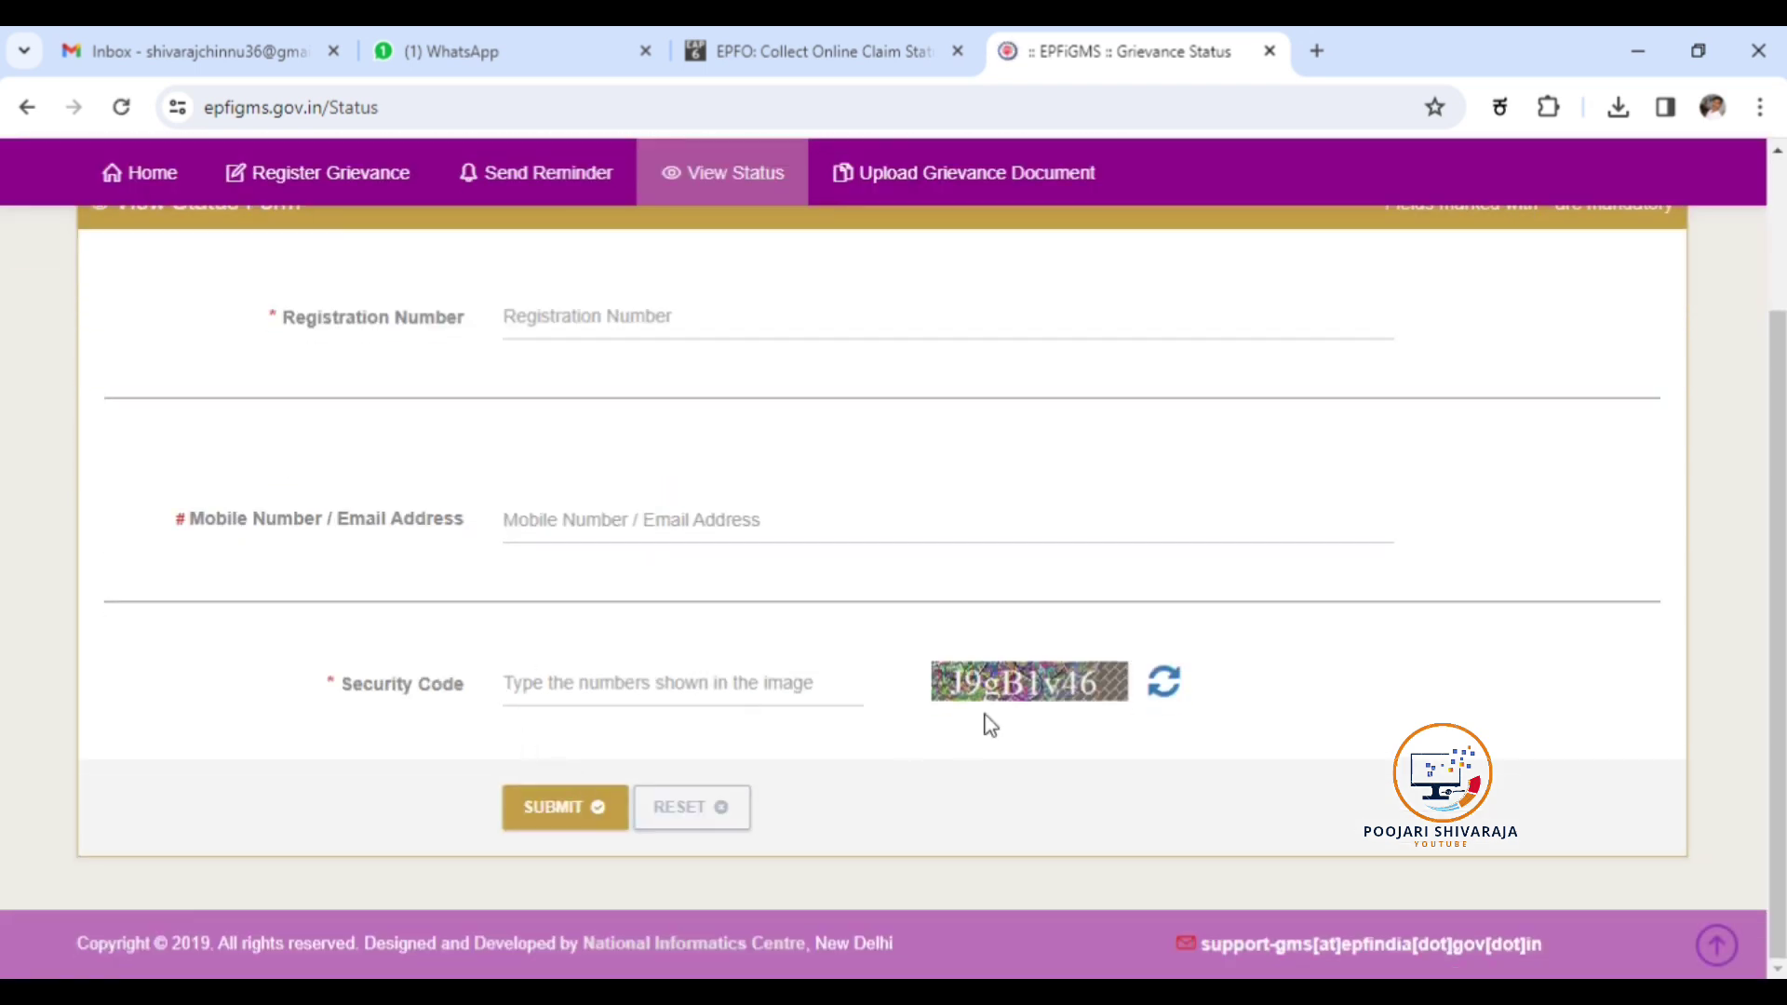